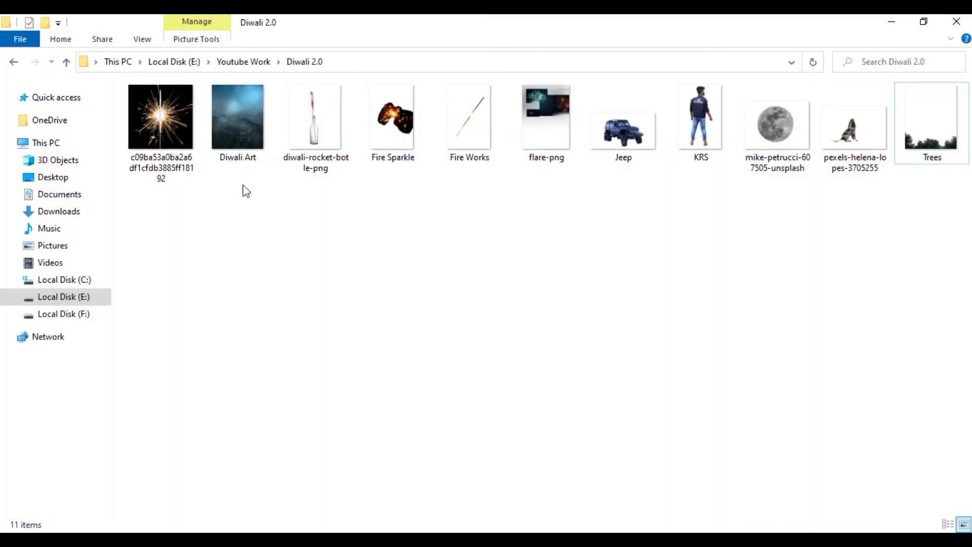
Drag Diwali Art.jpg from File Explorer into Photoshop to open the misty mountain photo.
{"action": "left_click_drag", "start_coordinate": [237, 119], "coordinate": [400, 242]}
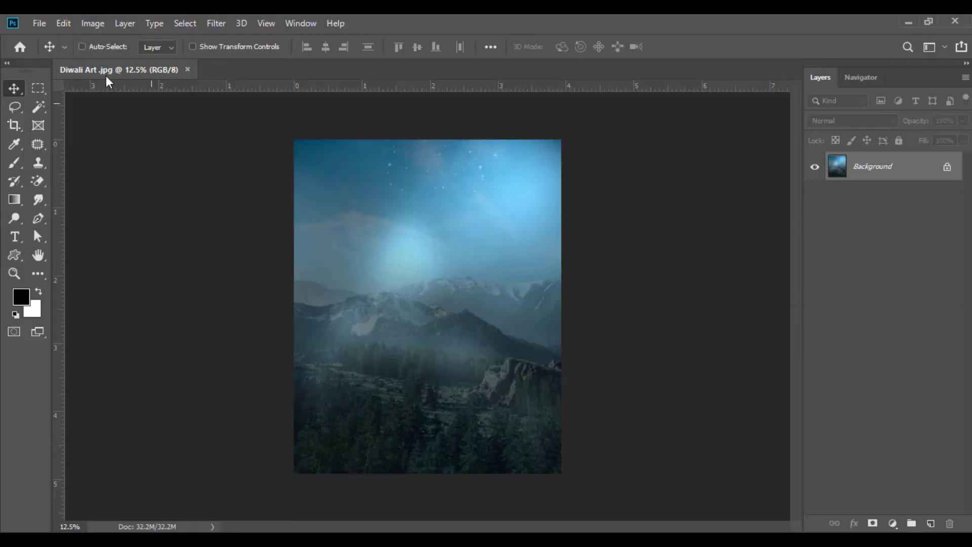
Create a 3000 × 3820 px, 300 ppi document and convert the Diwali Art background to a smart object.
{"action": "left_click", "coordinate": [40, 25]}
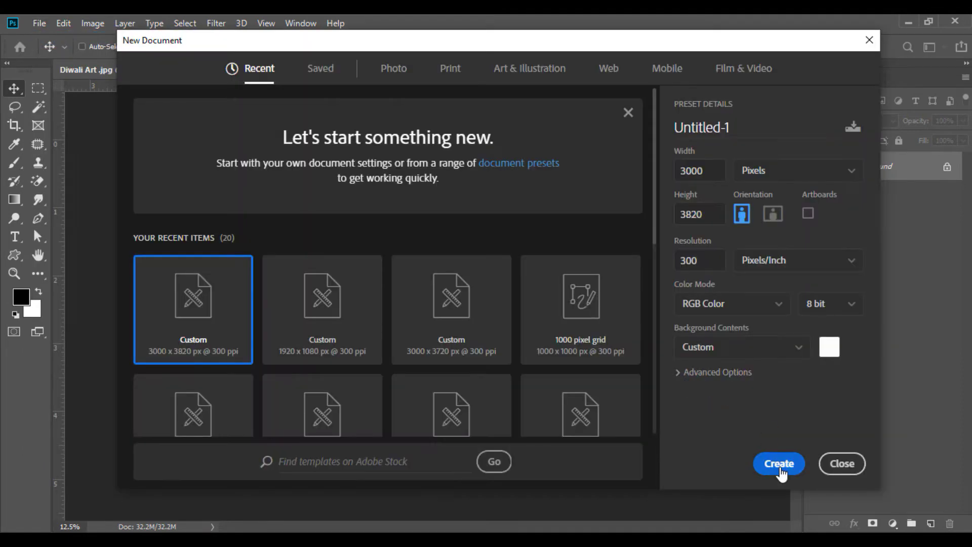
{"action": "left_click", "coordinate": [780, 465]}
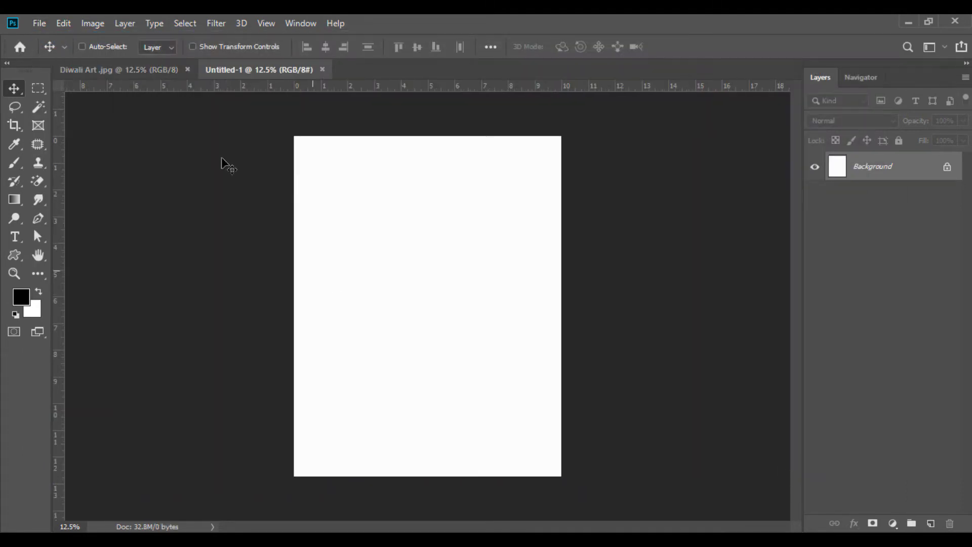
{"action": "left_click", "coordinate": [154, 71]}
{"action": "right_click", "coordinate": [868, 168]}
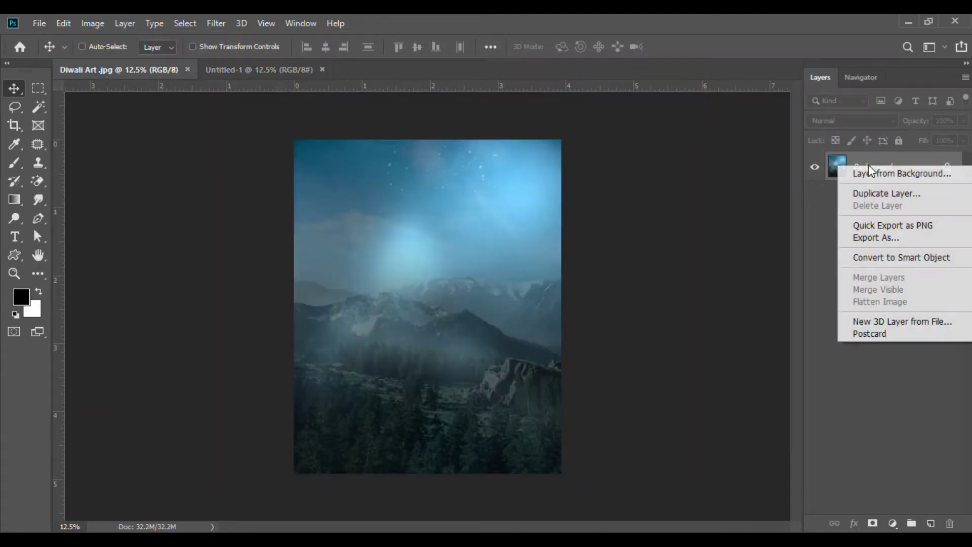
{"action": "left_click", "coordinate": [884, 256]}
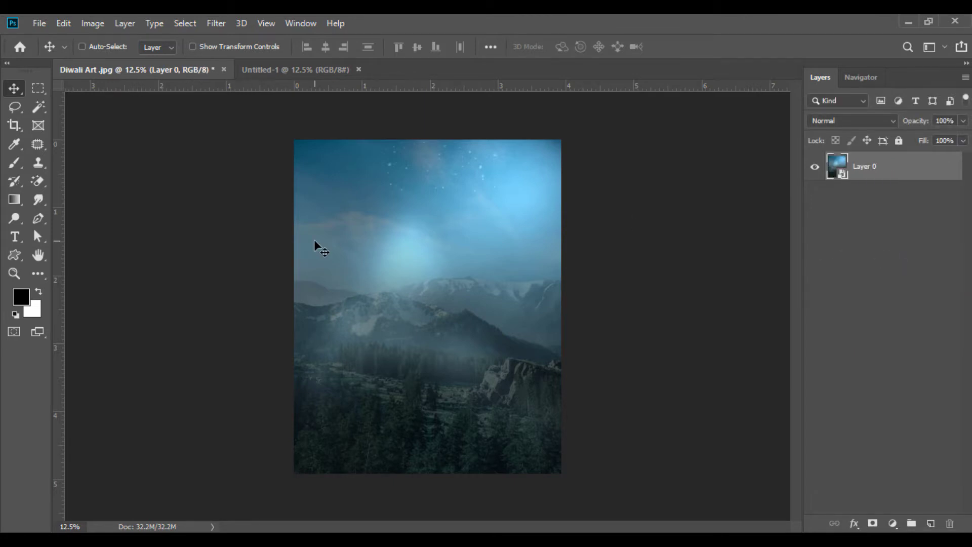
Move the mountain photo into Untitled-1, stretch it to fill the canvas, and duplicate the layer.
{"action": "left_click_drag", "start_coordinate": [313, 239], "coordinate": [308, 106]}
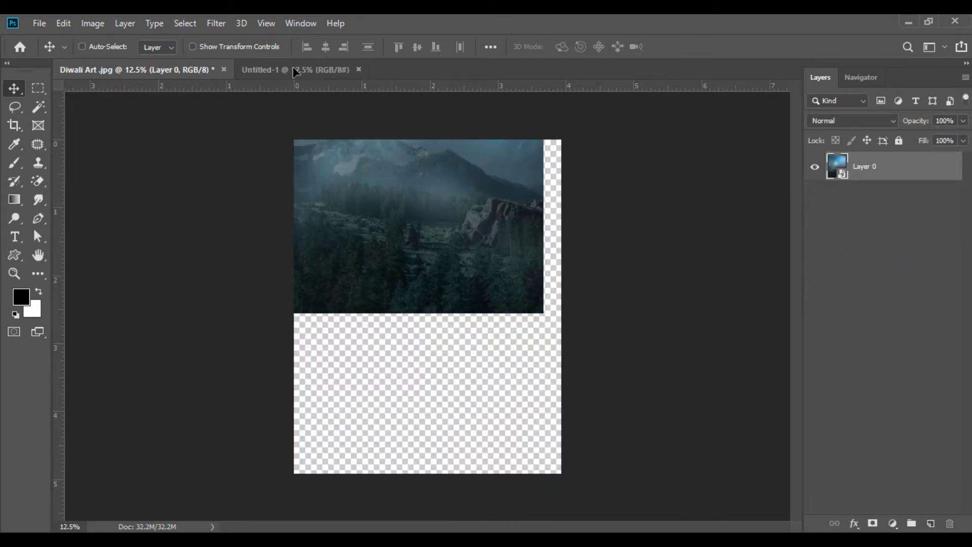
{"action": "left_click_drag", "start_coordinate": [307, 106], "coordinate": [432, 313]}
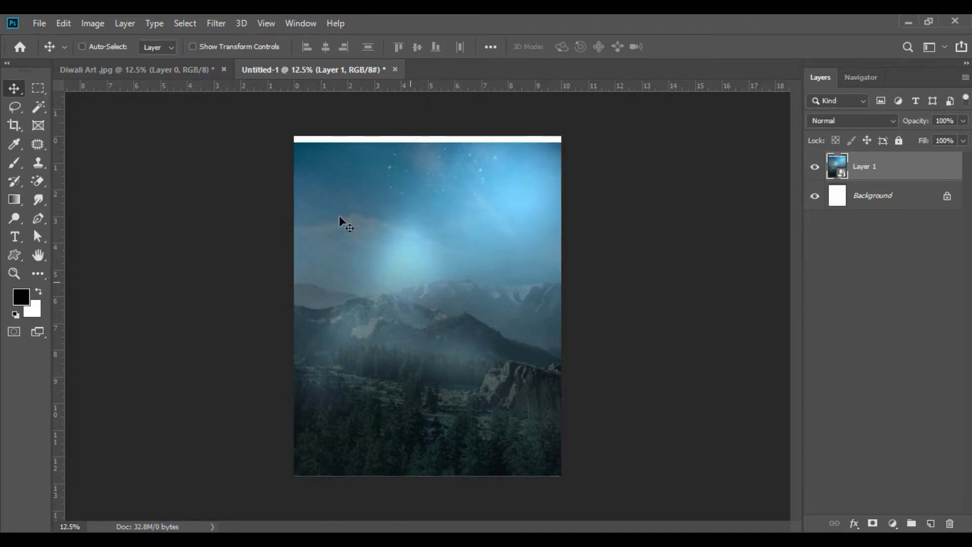
{"action": "left_click", "coordinate": [69, 28]}
{"action": "left_click", "coordinate": [127, 332]}
{"action": "left_click_drag", "start_coordinate": [427, 136], "coordinate": [428, 135]}
{"action": "key", "text": "Return"}
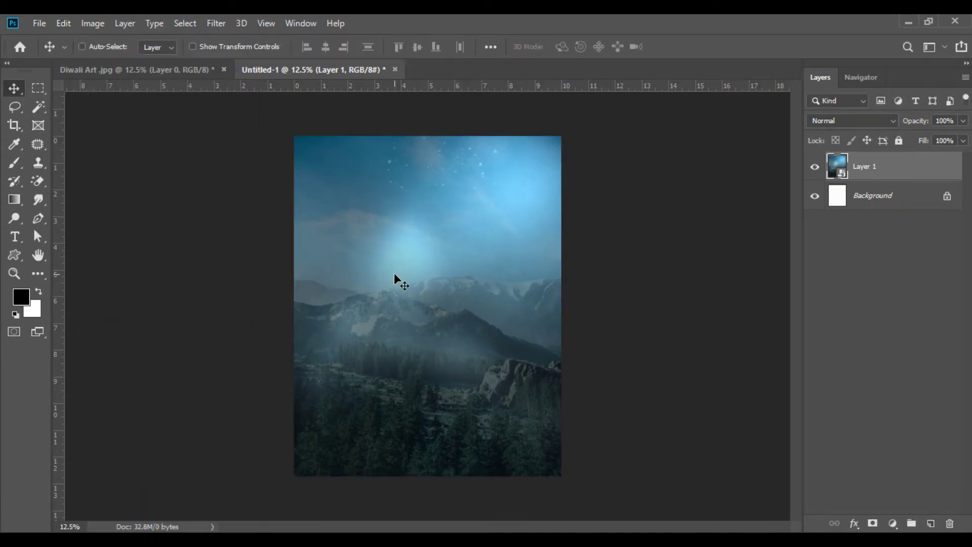
{"action": "left_click_drag", "start_coordinate": [869, 168], "coordinate": [930, 523]}
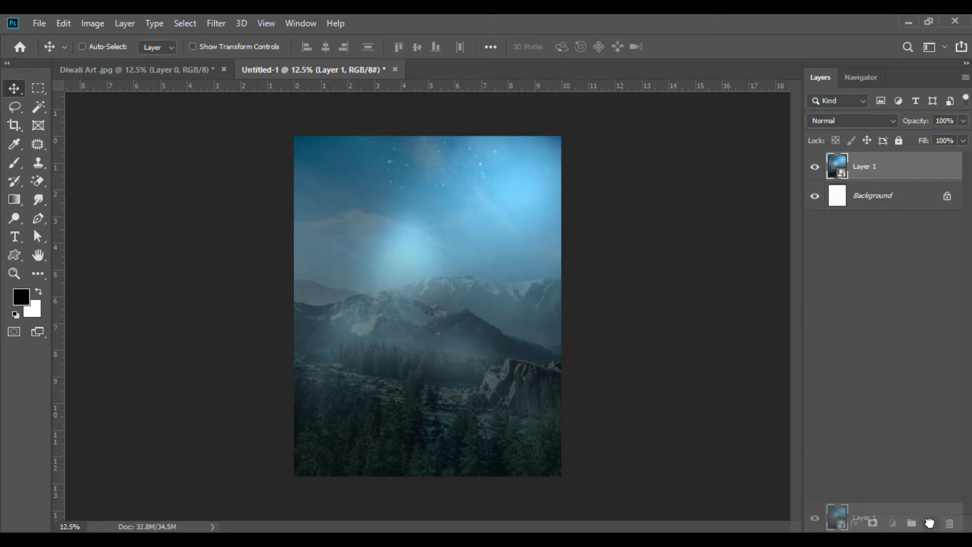
Move the mountain copy into the lower half and enlarge it proportionally to about 364%.
{"action": "left_click_drag", "start_coordinate": [431, 233], "coordinate": [433, 409]}
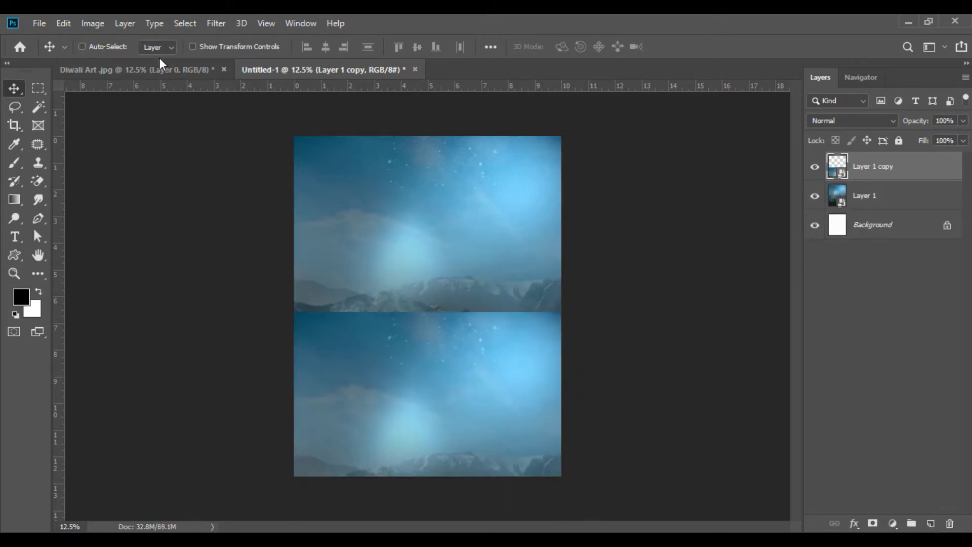
{"action": "left_click", "coordinate": [64, 24]}
{"action": "left_click", "coordinate": [135, 331]}
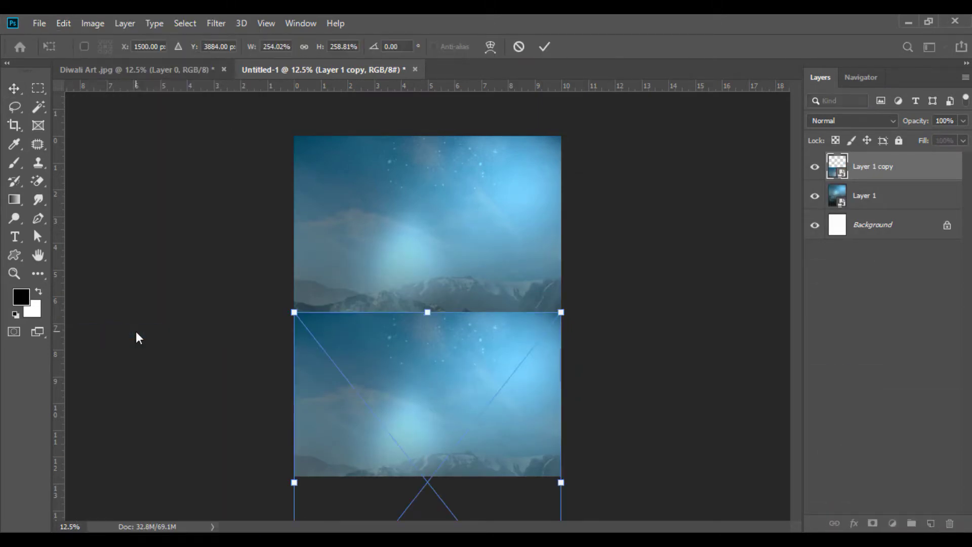
{"action": "left_click", "coordinate": [304, 47]}
{"action": "left_click_drag", "start_coordinate": [319, 46], "coordinate": [390, 47]}
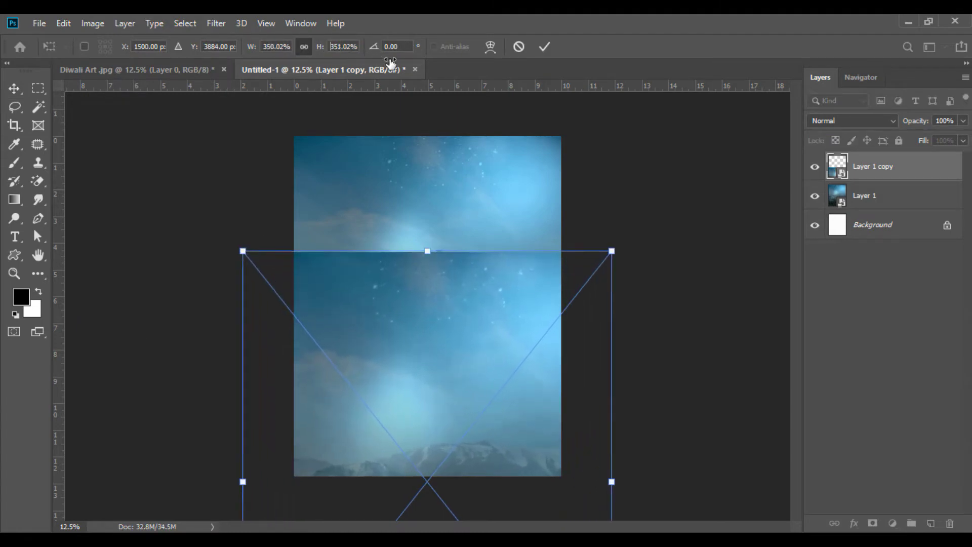
{"action": "left_click_drag", "start_coordinate": [432, 273], "coordinate": [434, 303]}
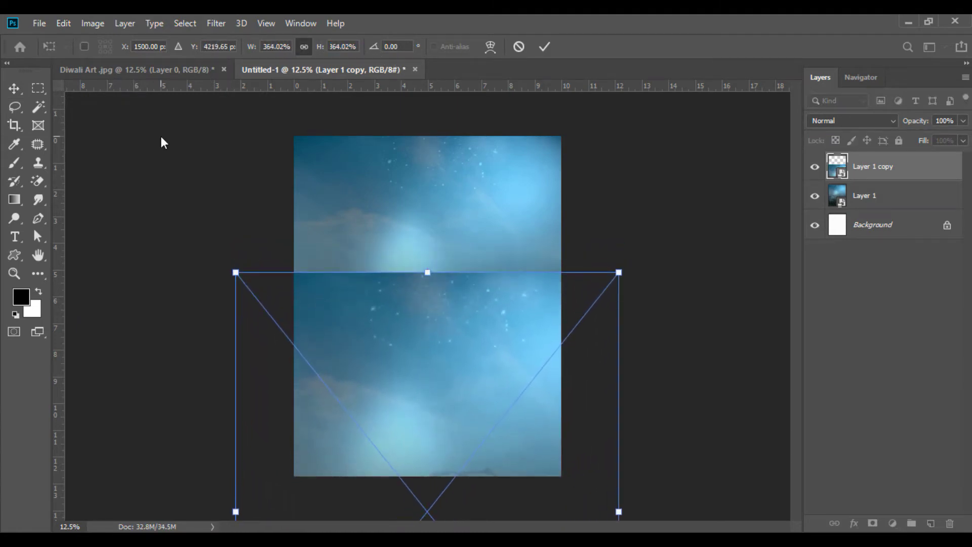
{"action": "left_click", "coordinate": [16, 89]}
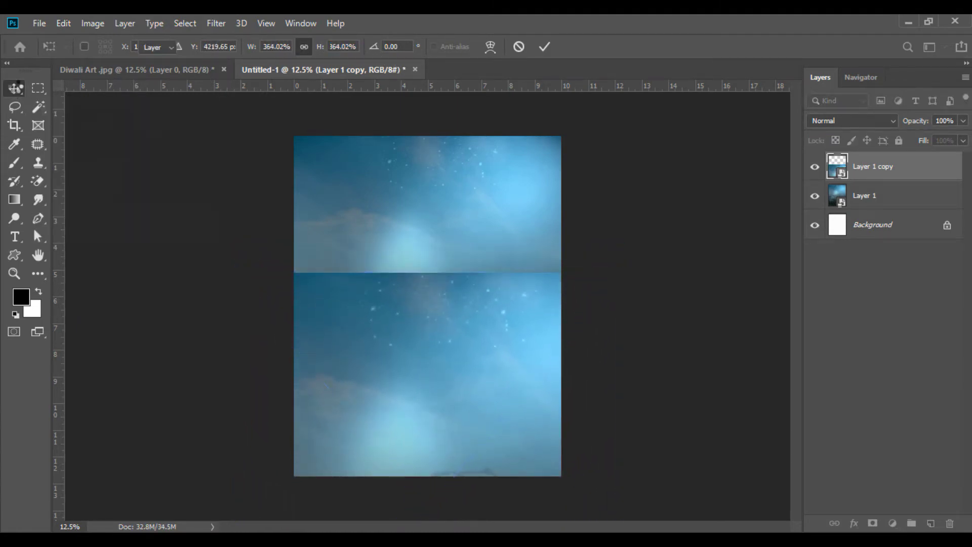
Set the copy to Screen blend at 54% fill and give it a gradient layer mask.
{"action": "left_click", "coordinate": [861, 121]}
{"action": "left_click", "coordinate": [833, 235]}
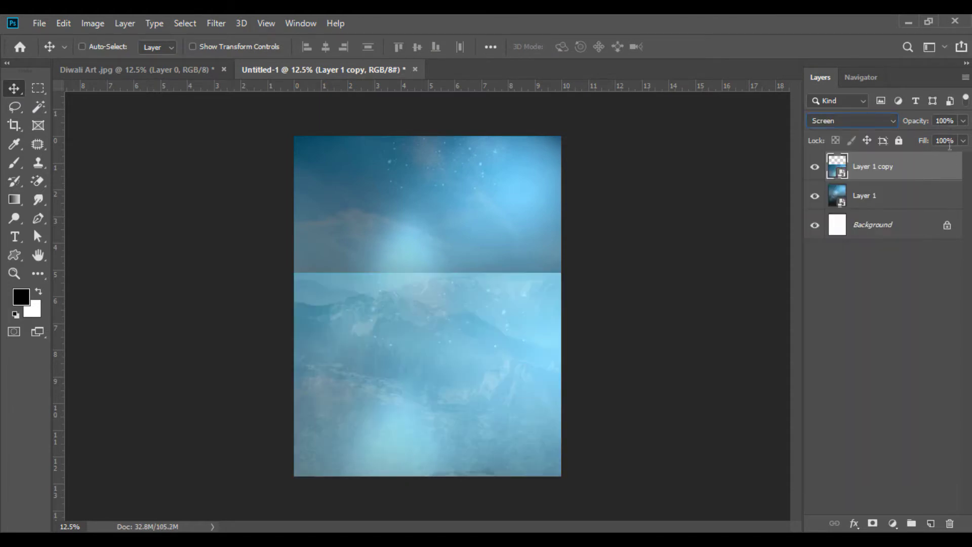
{"action": "type", "text": "54"}
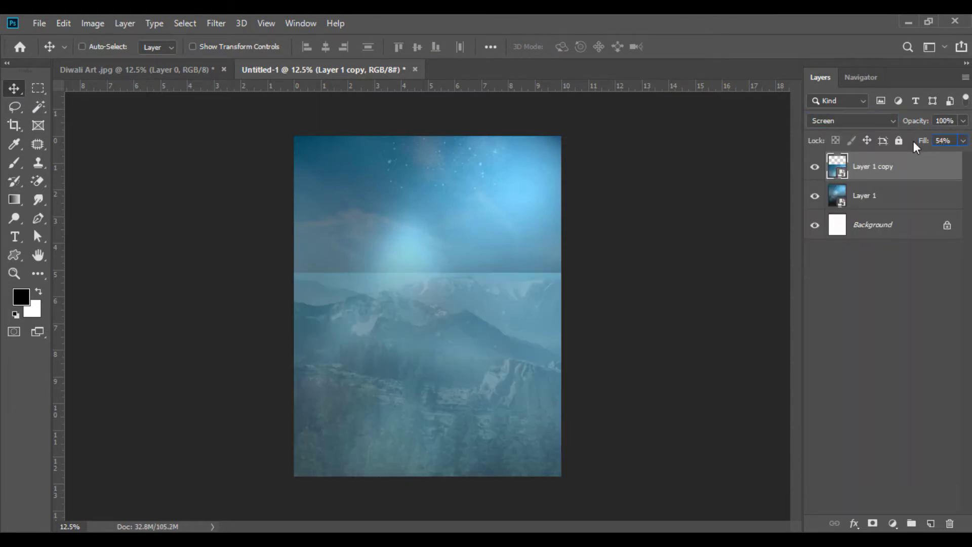
{"action": "key", "text": "Return"}
{"action": "left_click", "coordinate": [872, 523]}
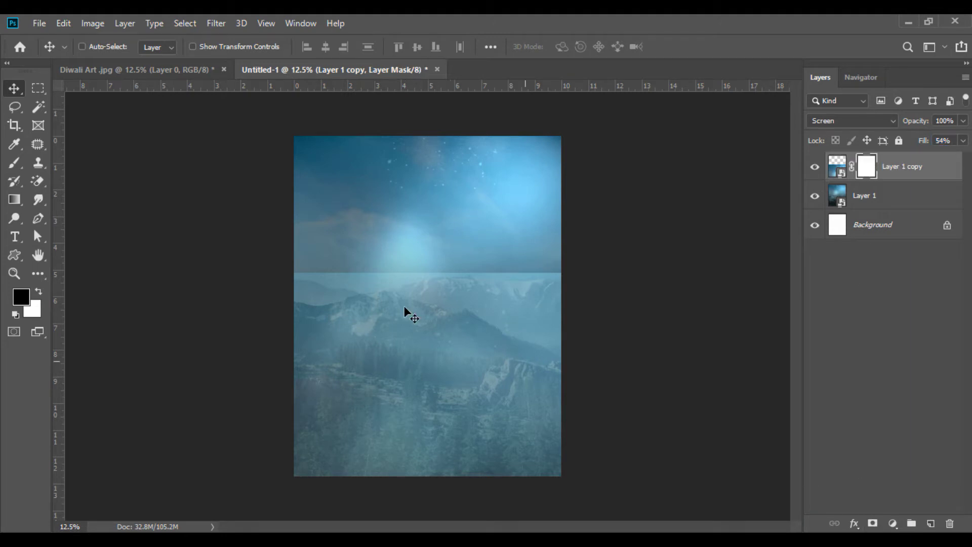
{"action": "left_click", "coordinate": [14, 198]}
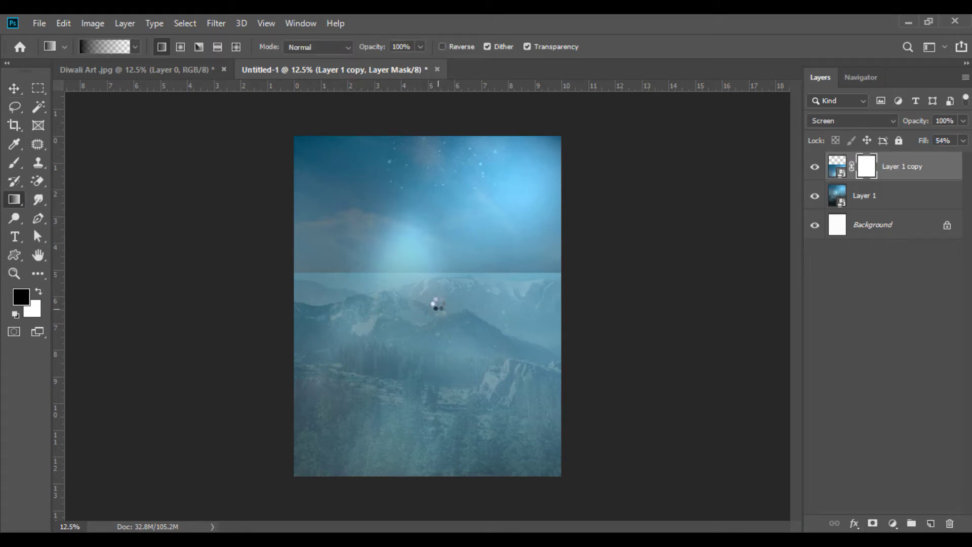
{"action": "left_click", "coordinate": [15, 88]}
Close Diwali Art without saving.
{"action": "left_click", "coordinate": [223, 69]}
{"action": "left_click", "coordinate": [505, 225]}
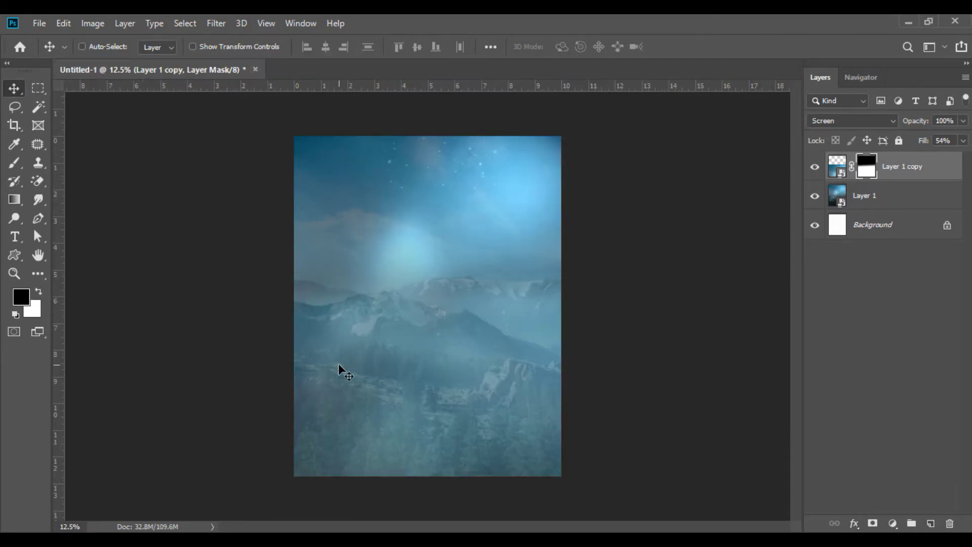
{"action": "key", "text": "alt+Tab"}
Place Jeep.png as a smart object in the poster, scaled to 21% near the bottom.
{"action": "mouse_move", "coordinate": [622, 157]}
{"action": "left_mouse_down"}
{"action": "mouse_move", "coordinate": [357, 97]}
{"action": "mouse_move", "coordinate": [366, 76]}
{"action": "left_mouse_up"}
{"action": "right_click", "coordinate": [867, 158]}
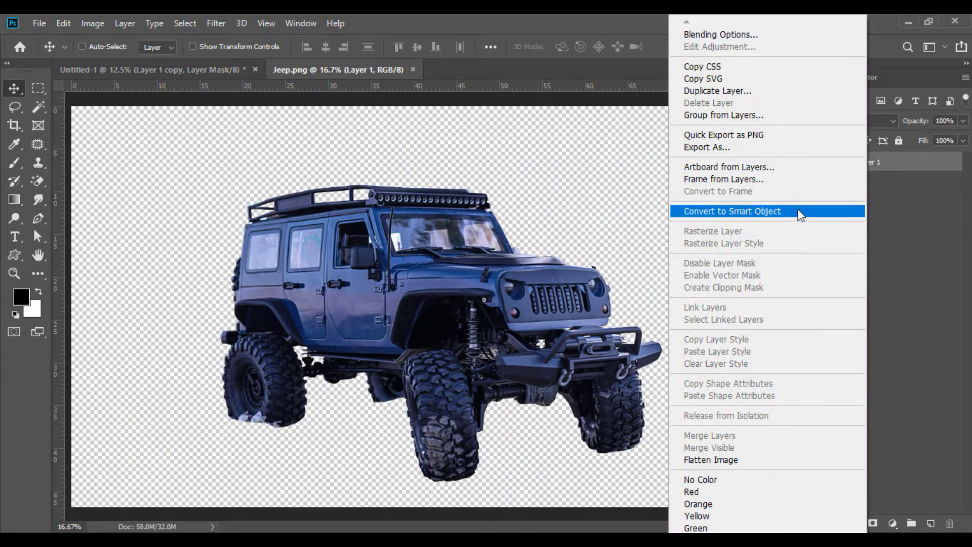
{"action": "left_click", "coordinate": [796, 210]}
{"action": "mouse_move", "coordinate": [398, 273]}
{"action": "left_mouse_down"}
{"action": "mouse_move", "coordinate": [169, 77]}
{"action": "mouse_move", "coordinate": [353, 342]}
{"action": "mouse_move", "coordinate": [432, 423]}
{"action": "mouse_move", "coordinate": [456, 422]}
{"action": "left_mouse_up"}
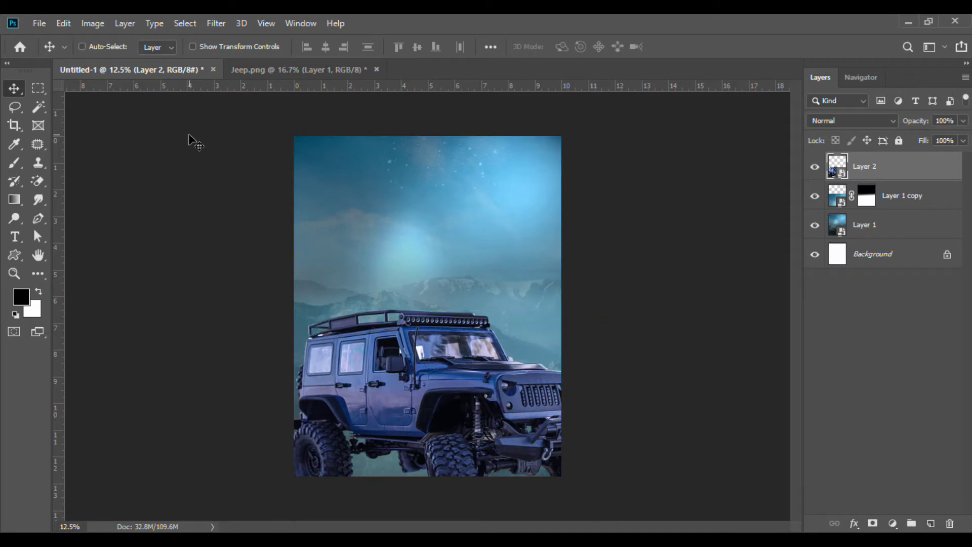
{"action": "left_click", "coordinate": [62, 25]}
{"action": "left_click", "coordinate": [105, 331]}
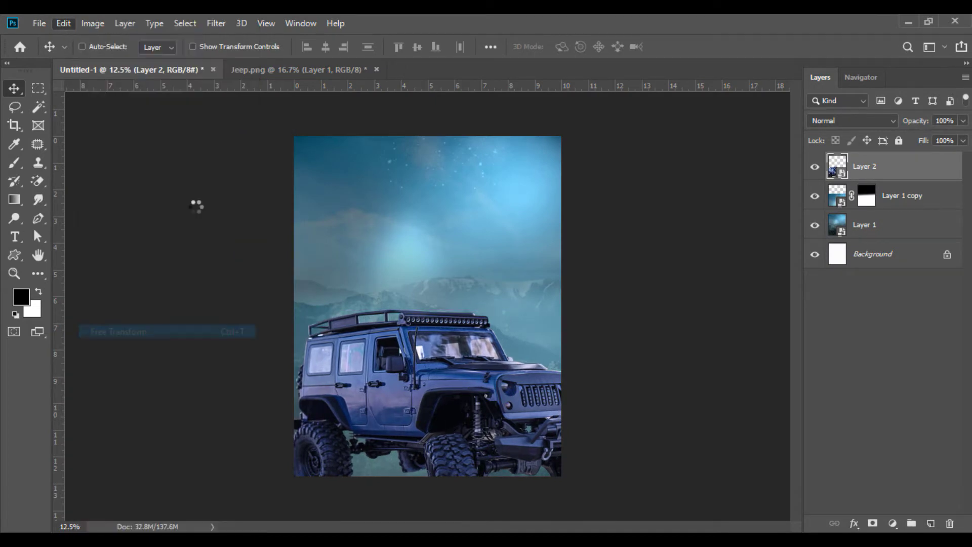
{"action": "left_click_drag", "start_coordinate": [288, 310], "coordinate": [310, 325]}
{"action": "left_click_drag", "start_coordinate": [413, 388], "coordinate": [397, 399]}
{"action": "left_click", "coordinate": [14, 88]}
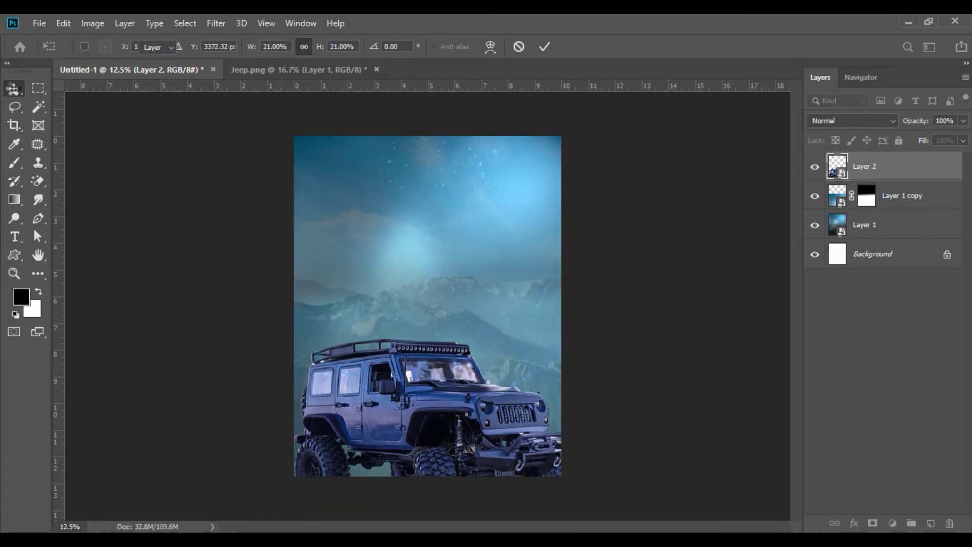
Apply Brightness -24 and Hue -16 to the jeep, then close Jeep.png unsaved.
{"action": "left_click", "coordinate": [93, 24]}
{"action": "mouse_move", "coordinate": [114, 61]}
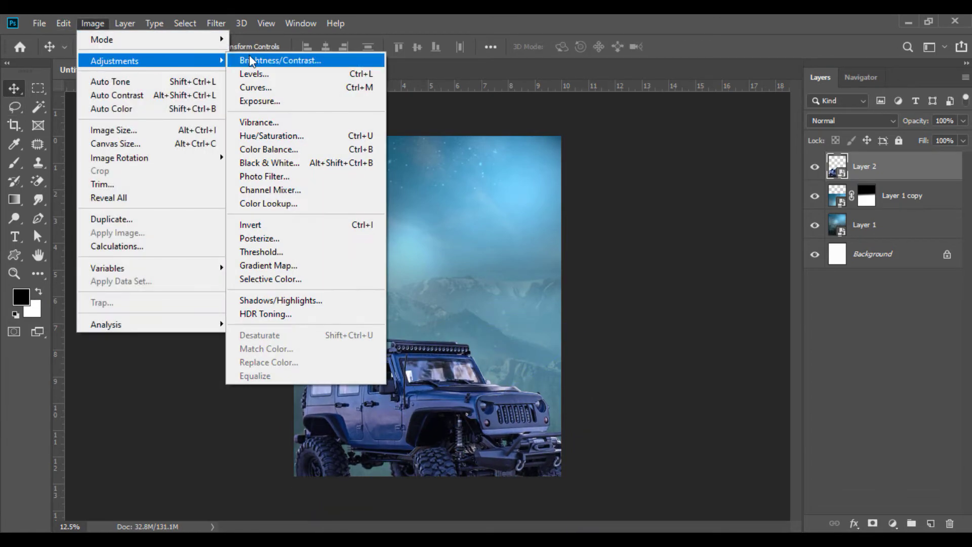
{"action": "left_click", "coordinate": [250, 61]}
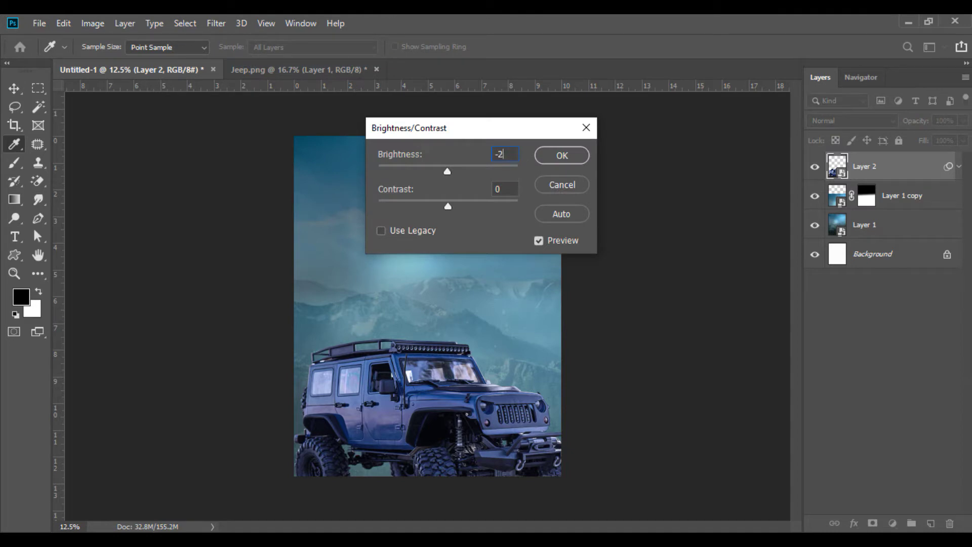
{"action": "type", "text": "24"}
{"action": "left_click", "coordinate": [562, 156]}
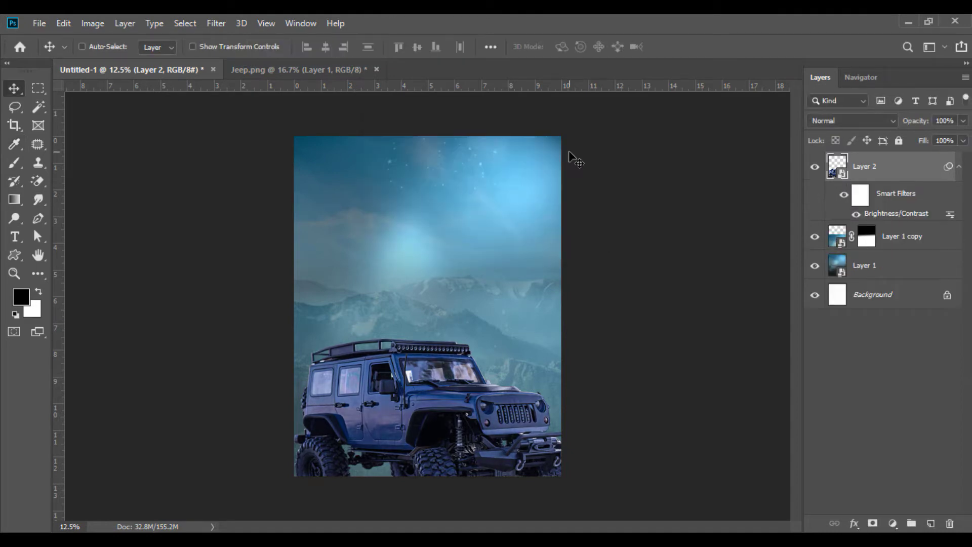
{"action": "left_click", "coordinate": [93, 24]}
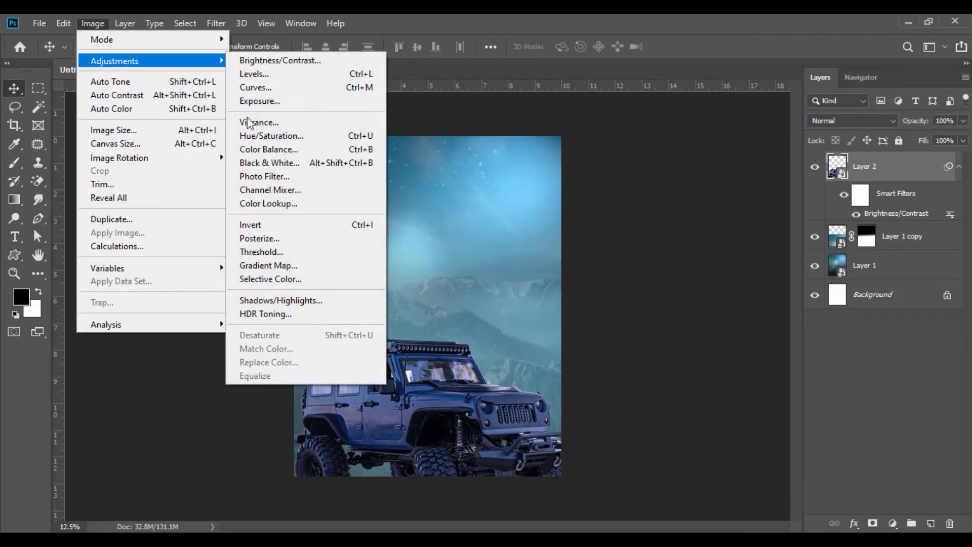
{"action": "left_click", "coordinate": [254, 135]}
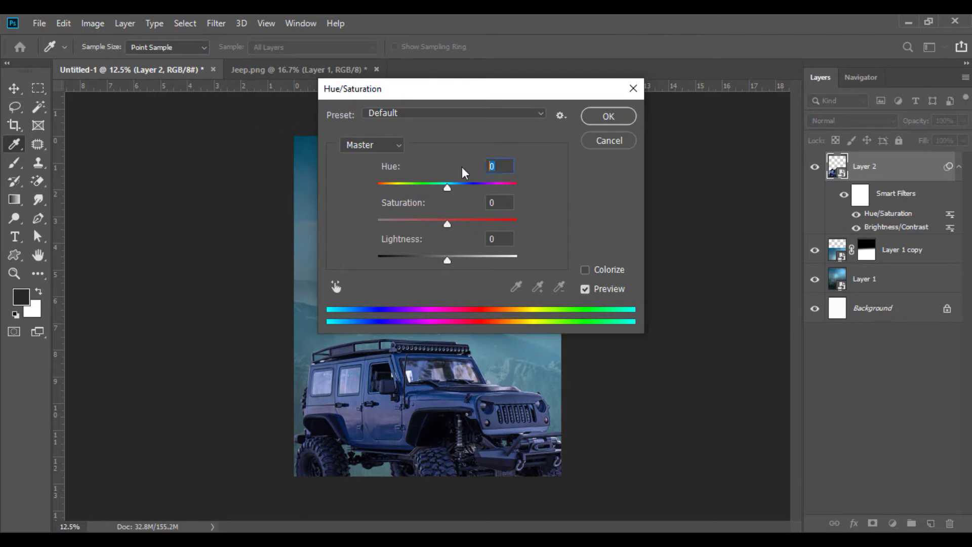
{"action": "type", "text": "16"}
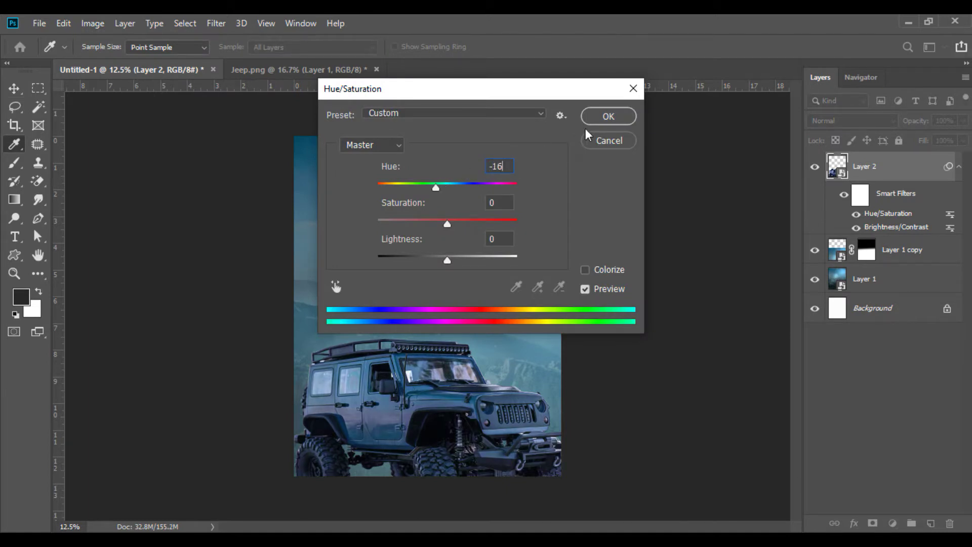
{"action": "left_click", "coordinate": [605, 117]}
{"action": "left_click", "coordinate": [958, 167]}
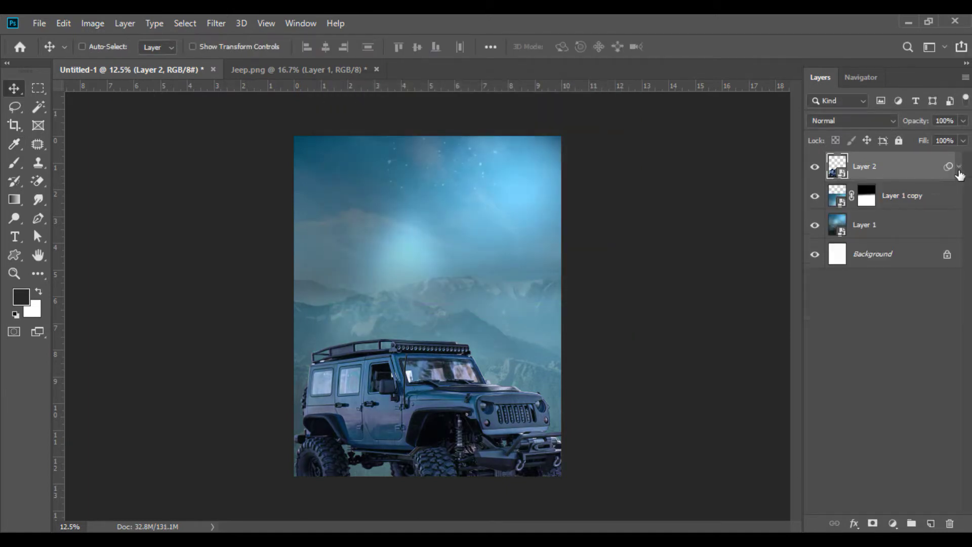
{"action": "left_click", "coordinate": [377, 69]}
{"action": "left_click", "coordinate": [463, 223]}
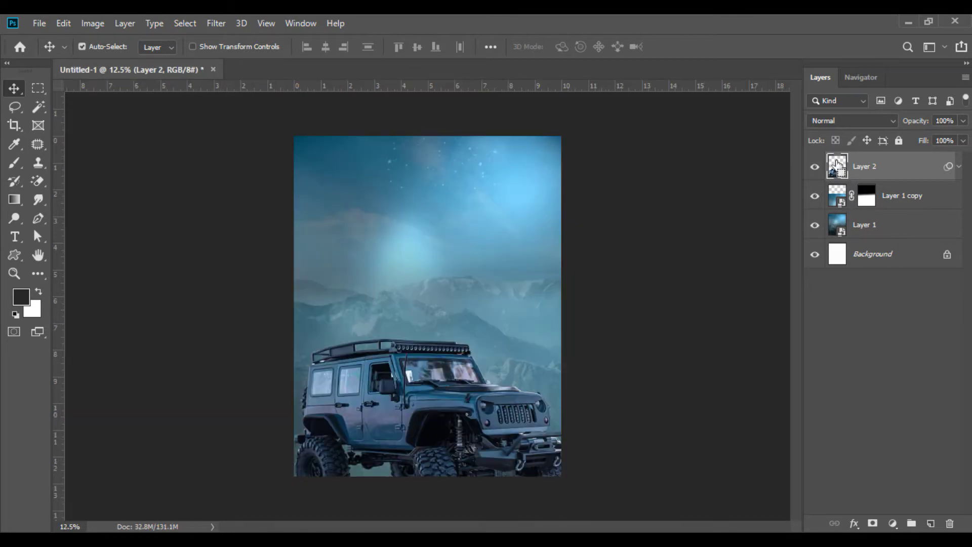
Paint a soft black shadow beneath the jeep on a new layer, using the jeep's selection.
{"action": "left_click", "coordinate": [876, 166], "text": "ctrl"}
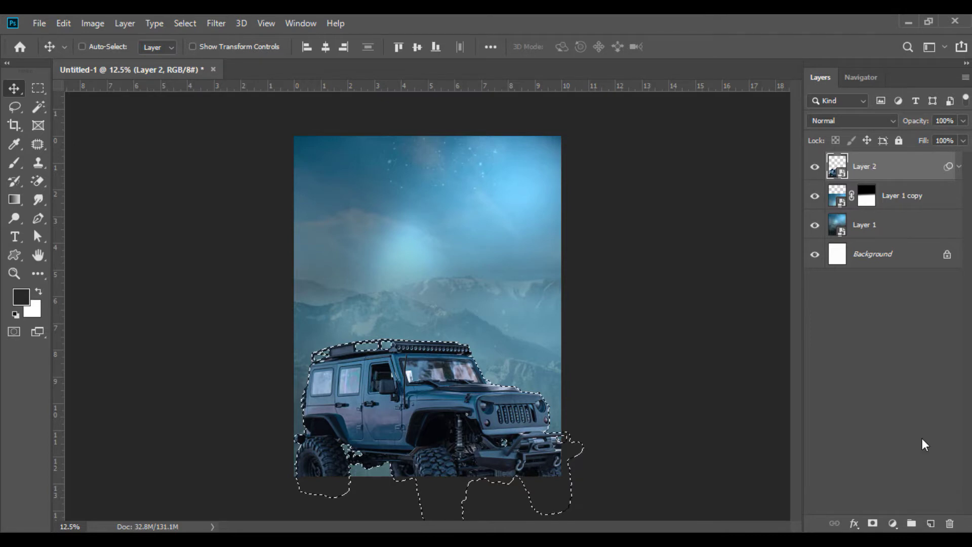
{"action": "left_click", "coordinate": [930, 524]}
{"action": "left_click", "coordinate": [14, 163]}
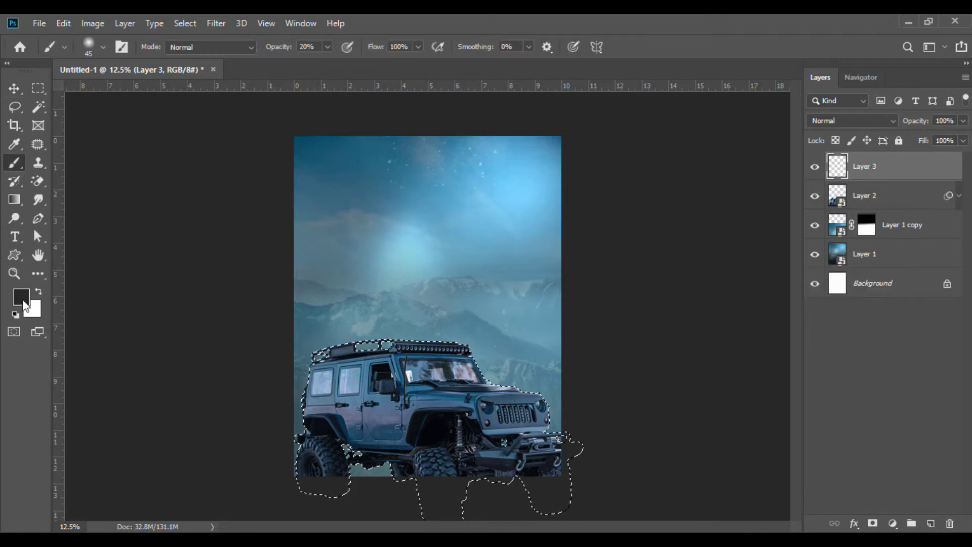
{"action": "left_click_drag", "start_coordinate": [378, 418], "coordinate": [379, 432]}
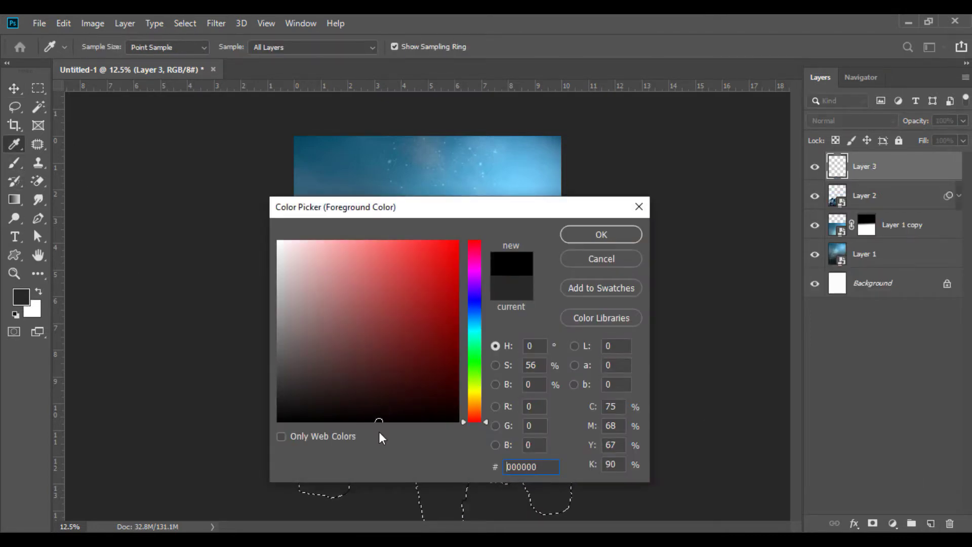
{"action": "left_click", "coordinate": [588, 239]}
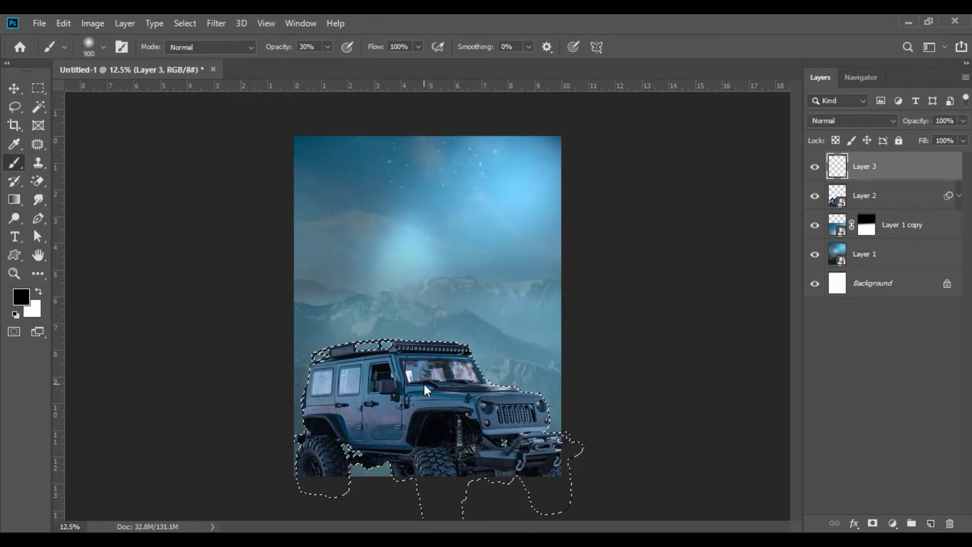
{"action": "left_click_drag", "start_coordinate": [480, 472], "coordinate": [445, 459]}
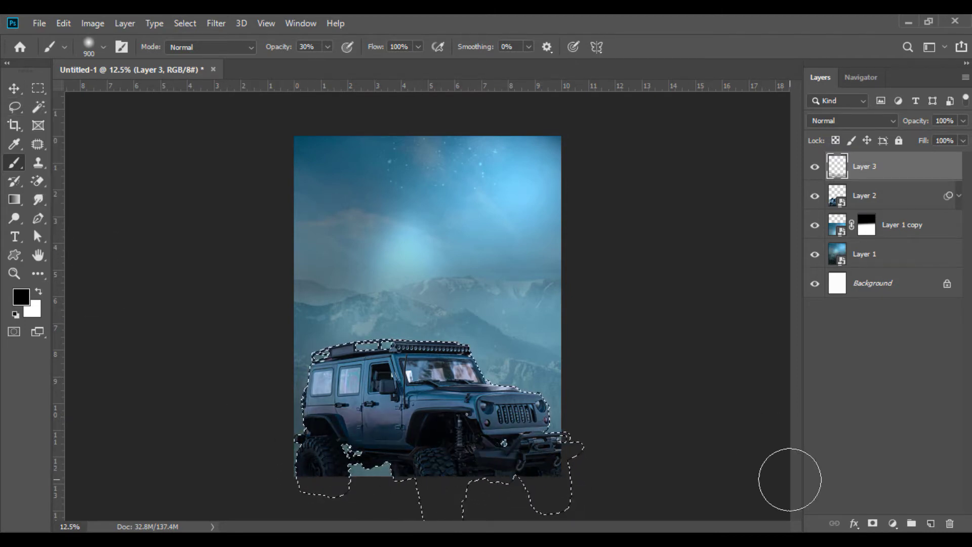
Paint a white headlight glow on a new Screen-blended layer, then deselect.
{"action": "left_click", "coordinate": [931, 523]}
{"action": "left_click", "coordinate": [837, 122]}
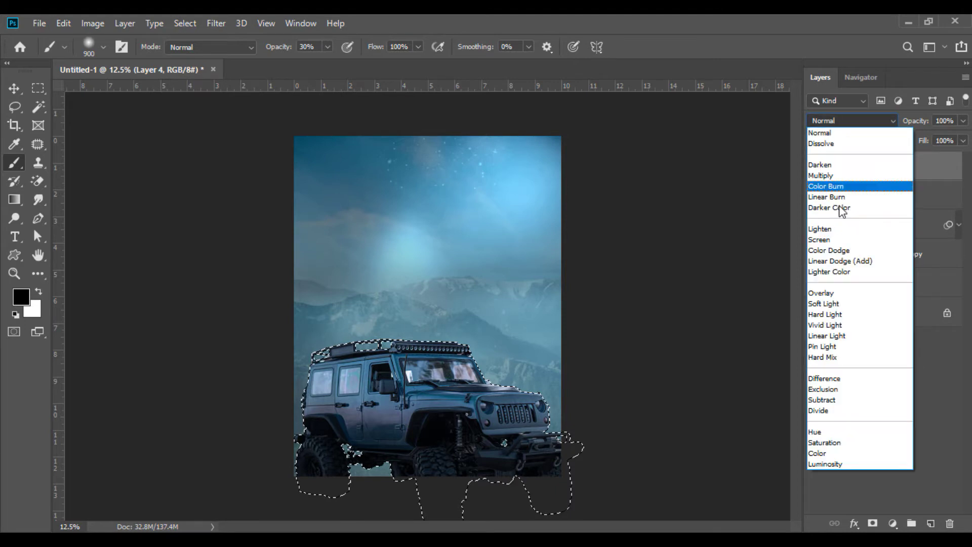
{"action": "left_click", "coordinate": [830, 241]}
{"action": "left_click", "coordinate": [38, 292]}
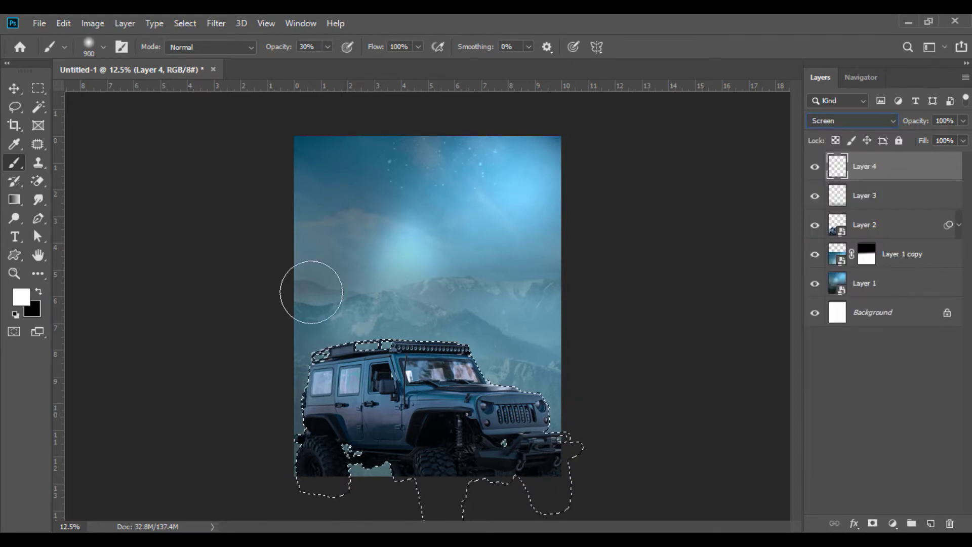
{"action": "key", "text": "bracketleft"}
{"action": "key", "text": "bracketleft"}
{"action": "key", "text": "bracketleft"}
{"action": "key", "text": "bracketleft"}
{"action": "key", "text": "bracketleft"}
{"action": "left_click", "coordinate": [486, 407]}
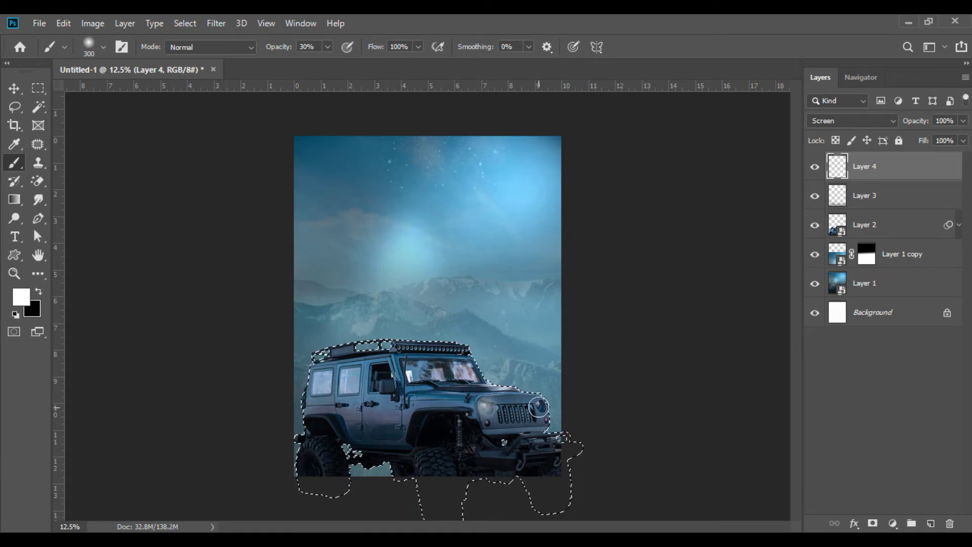
{"action": "key", "text": "v"}
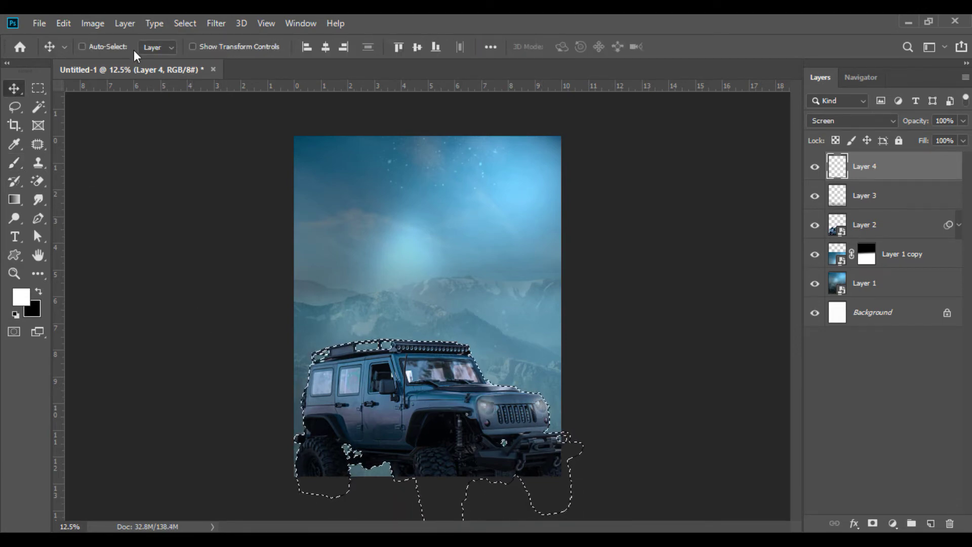
{"action": "left_click", "coordinate": [184, 24]}
{"action": "left_click", "coordinate": [198, 51]}
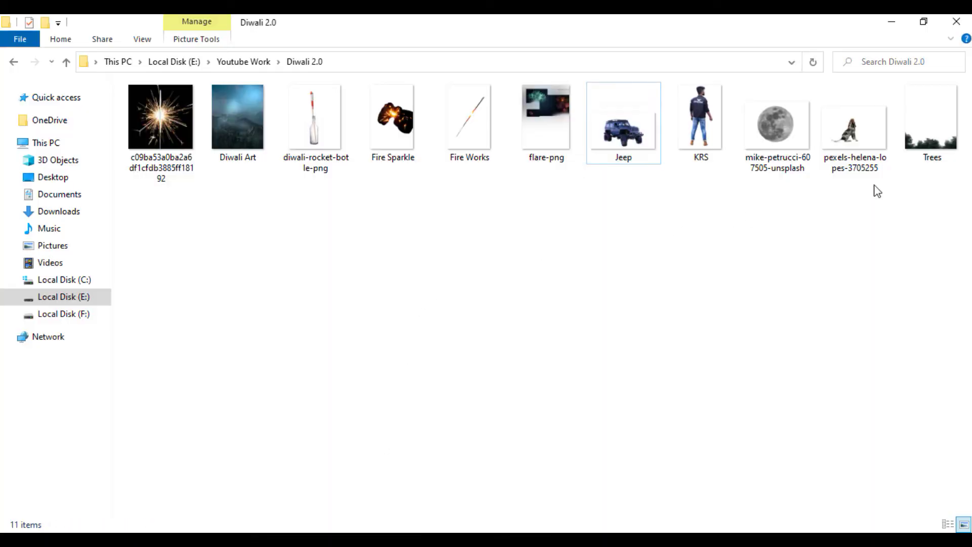
{"action": "mouse_move", "coordinate": [930, 124]}
{"action": "left_mouse_down"}
{"action": "mouse_move", "coordinate": [407, 531]}
{"action": "mouse_move", "coordinate": [291, 68]}
{"action": "left_mouse_up"}
Place the Trees image as a smart object and raise the jeep, shadow and glow layers above it.
{"action": "right_click", "coordinate": [861, 171]}
{"action": "left_click", "coordinate": [770, 212]}
{"action": "mouse_move", "coordinate": [460, 409]}
{"action": "left_mouse_down"}
{"action": "mouse_move", "coordinate": [133, 66]}
{"action": "mouse_move", "coordinate": [425, 447]}
{"action": "left_mouse_up"}
{"action": "left_click", "coordinate": [870, 199]}
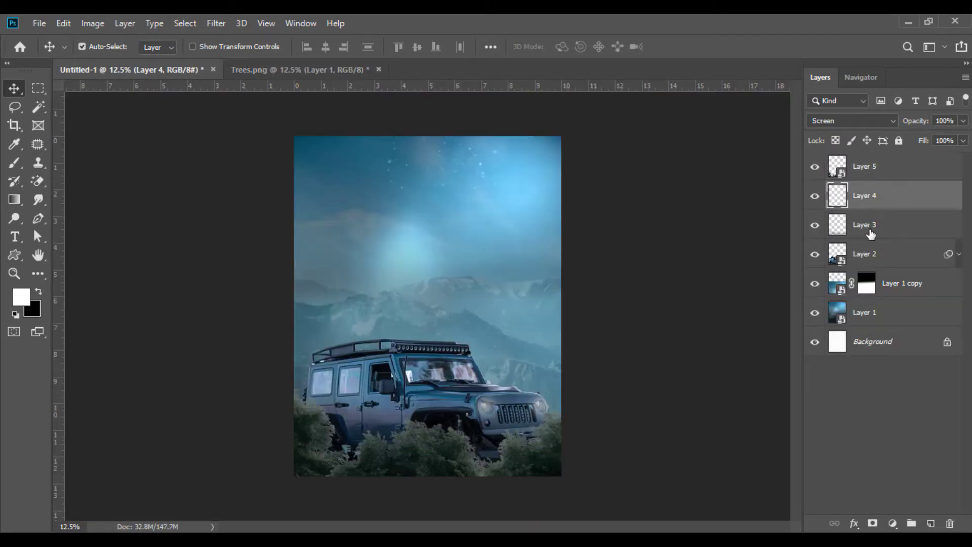
{"action": "left_click", "coordinate": [870, 234], "text": "ctrl"}
{"action": "left_click", "coordinate": [868, 256], "text": "ctrl"}
{"action": "left_click_drag", "start_coordinate": [429, 381], "coordinate": [426, 382]}
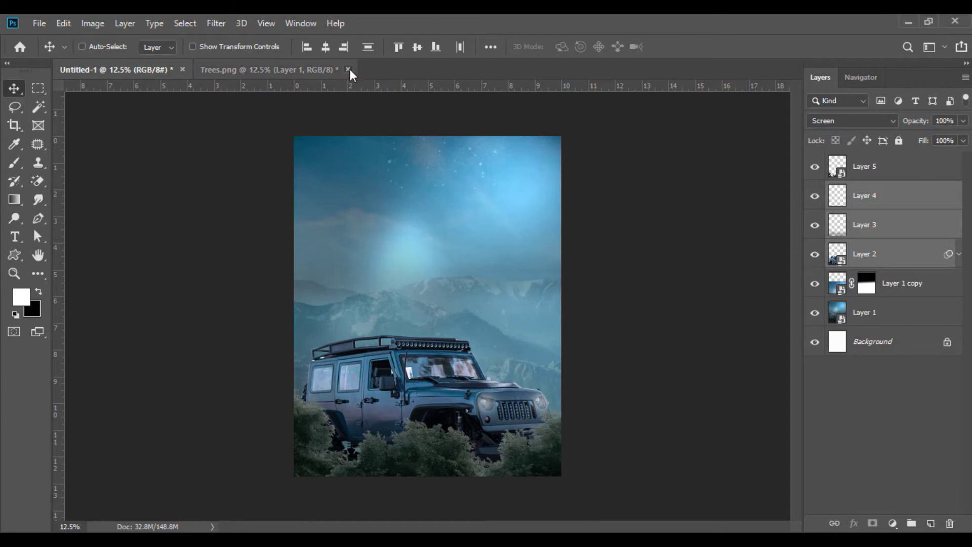
Close Trees.png unsaved and give the trees layer a 10 px Gaussian Blur.
{"action": "left_click", "coordinate": [348, 69]}
{"action": "left_click", "coordinate": [479, 221]}
{"action": "left_click", "coordinate": [866, 172]}
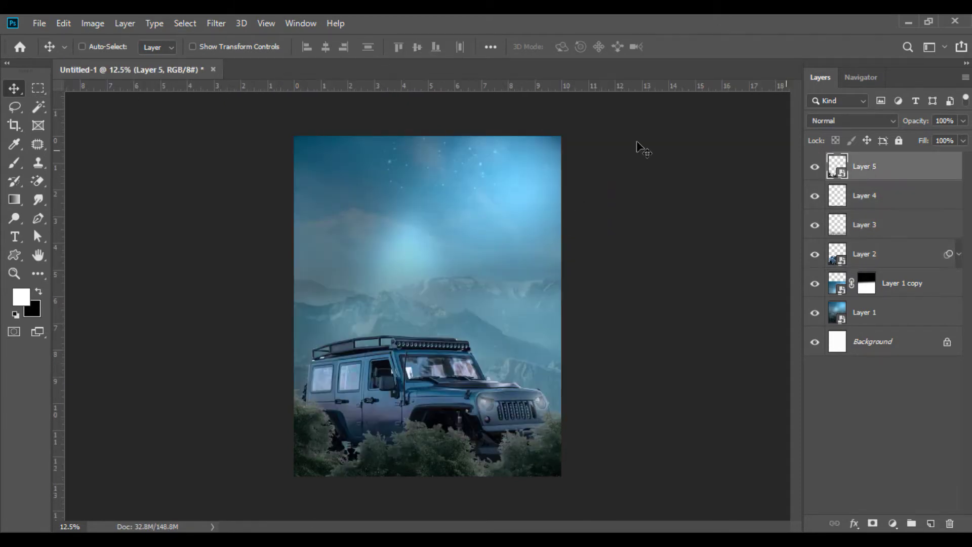
{"action": "left_click", "coordinate": [216, 23]}
{"action": "mouse_move", "coordinate": [223, 184]}
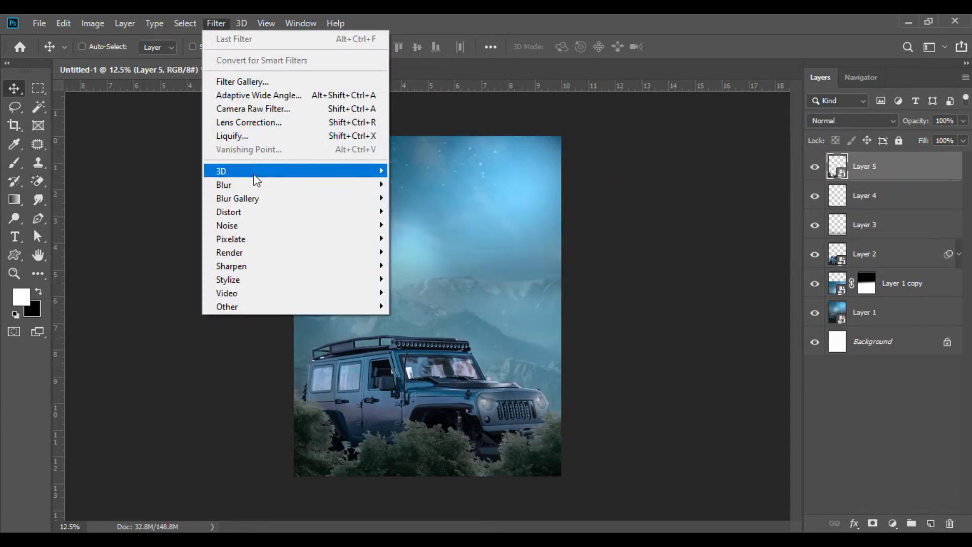
{"action": "left_click", "coordinate": [438, 239]}
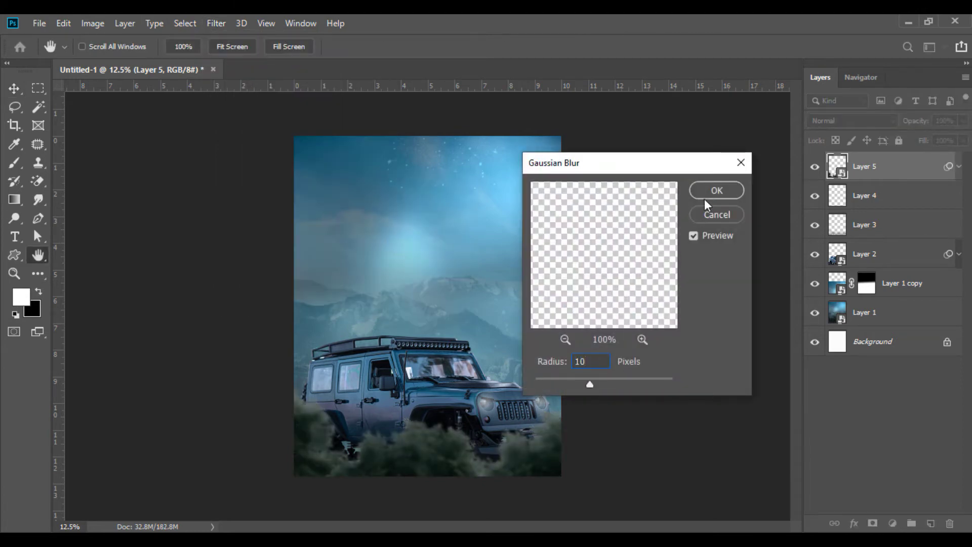
{"action": "key", "text": "Return"}
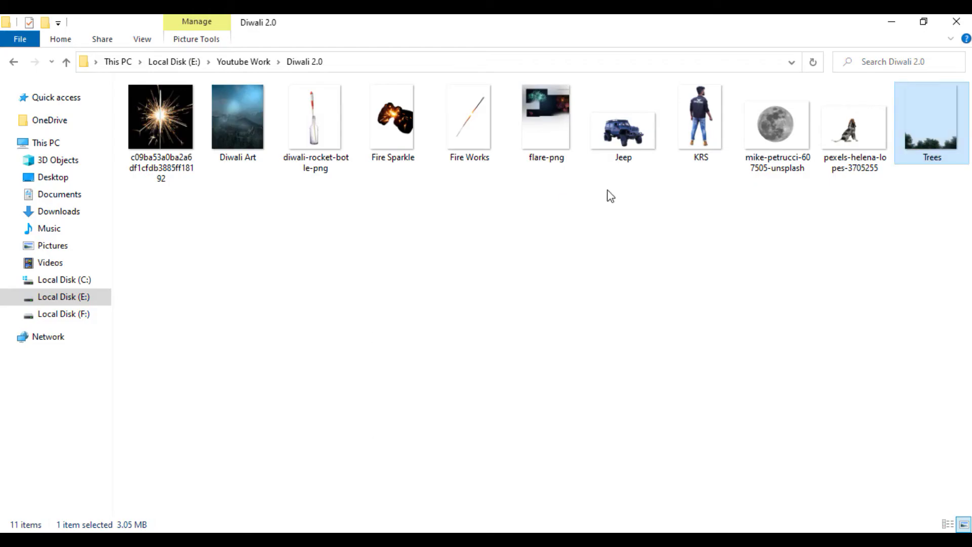
Place the moon image as a smart object, scaled to 16%, in the upper-right sky.
{"action": "left_click_drag", "start_coordinate": [776, 127], "coordinate": [394, 372]}
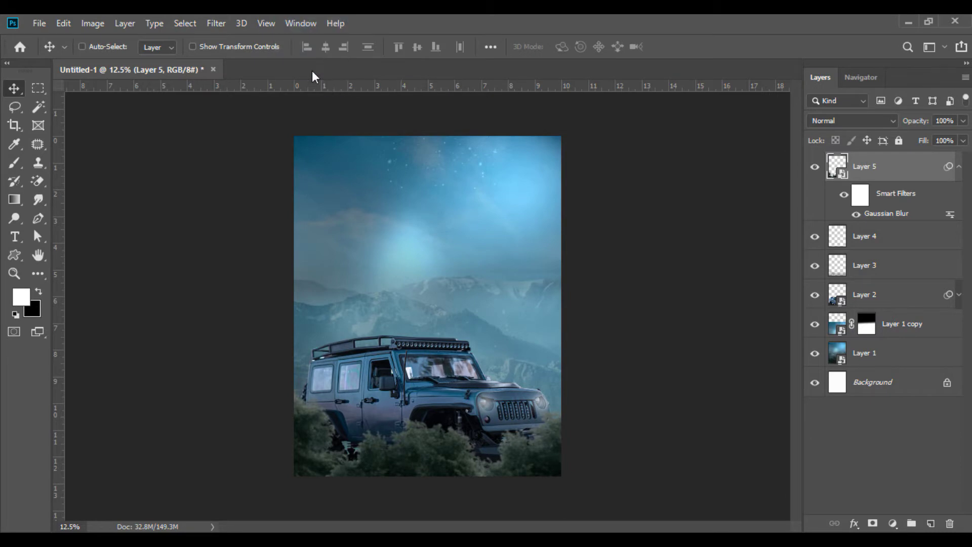
{"action": "left_click_drag", "start_coordinate": [393, 372], "coordinate": [312, 71]}
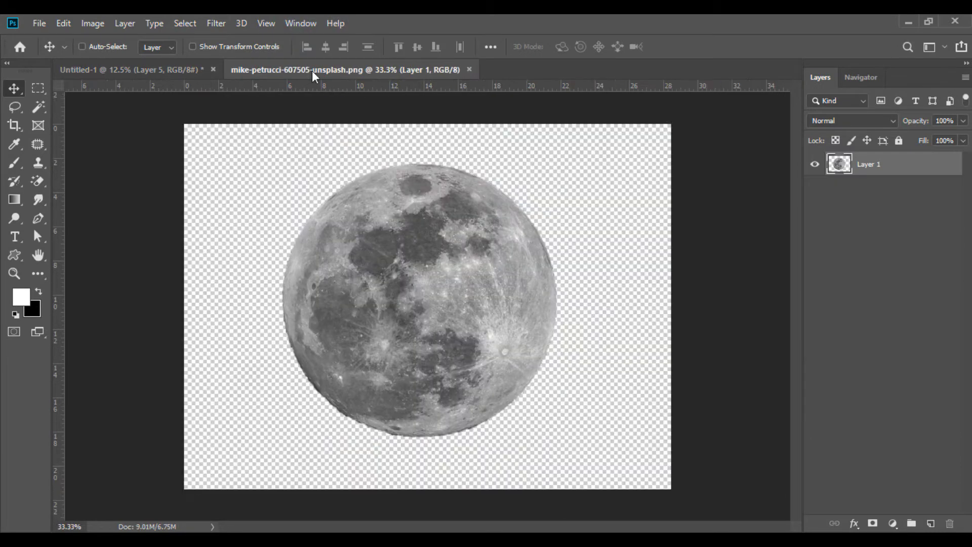
{"action": "right_click", "coordinate": [894, 164]}
{"action": "left_click", "coordinate": [776, 210]}
{"action": "mouse_move", "coordinate": [396, 217]}
{"action": "left_mouse_down"}
{"action": "mouse_move", "coordinate": [151, 71]}
{"action": "mouse_move", "coordinate": [517, 165]}
{"action": "mouse_move", "coordinate": [508, 186]}
{"action": "left_mouse_up"}
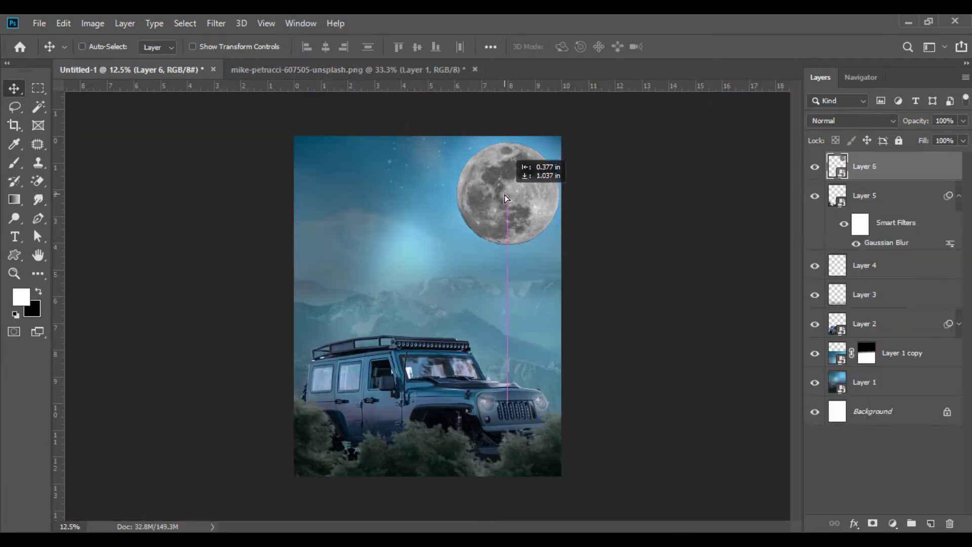
{"action": "left_click", "coordinate": [63, 23]}
{"action": "left_click", "coordinate": [137, 334]}
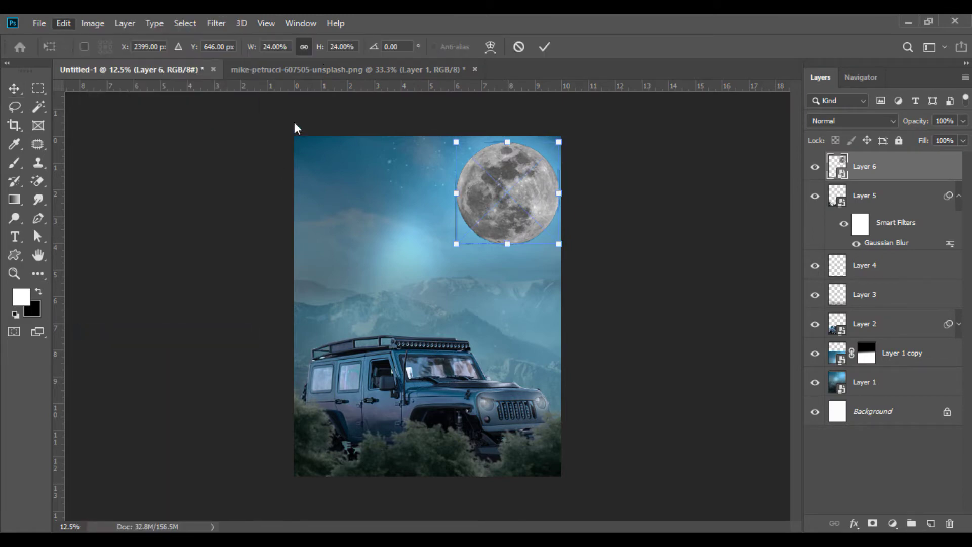
{"action": "left_click_drag", "start_coordinate": [321, 51], "coordinate": [316, 50]}
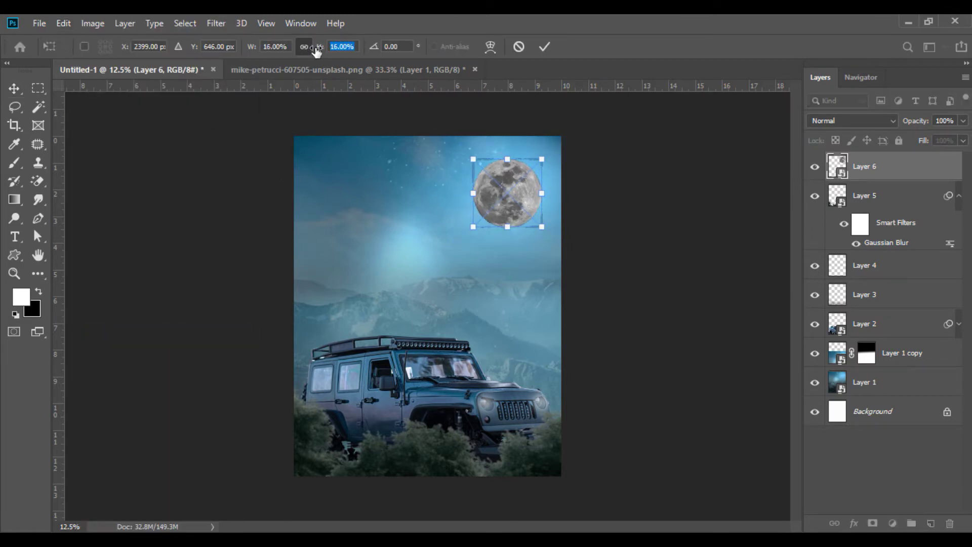
{"action": "left_click", "coordinate": [14, 90]}
{"action": "left_click_drag", "start_coordinate": [498, 197], "coordinate": [506, 188]}
Set the moon to Screen blend with a 5 px Gaussian Blur, then close its file unsaved.
{"action": "left_click", "coordinate": [851, 121]}
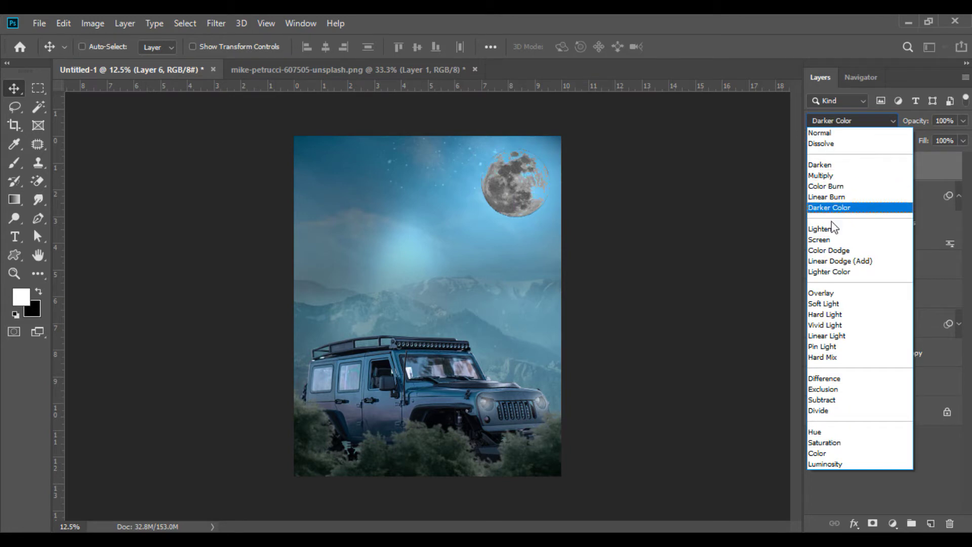
{"action": "left_click", "coordinate": [828, 238]}
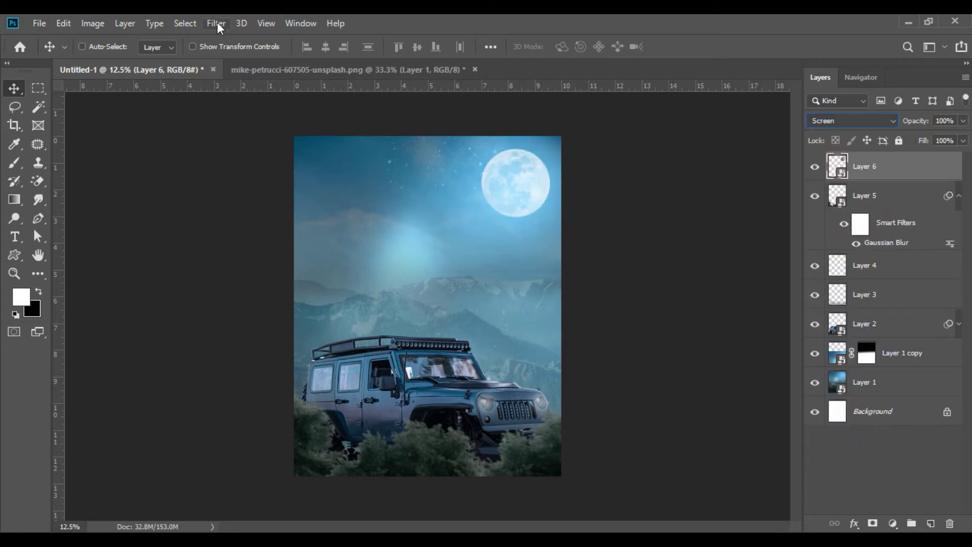
{"action": "left_click", "coordinate": [216, 23]}
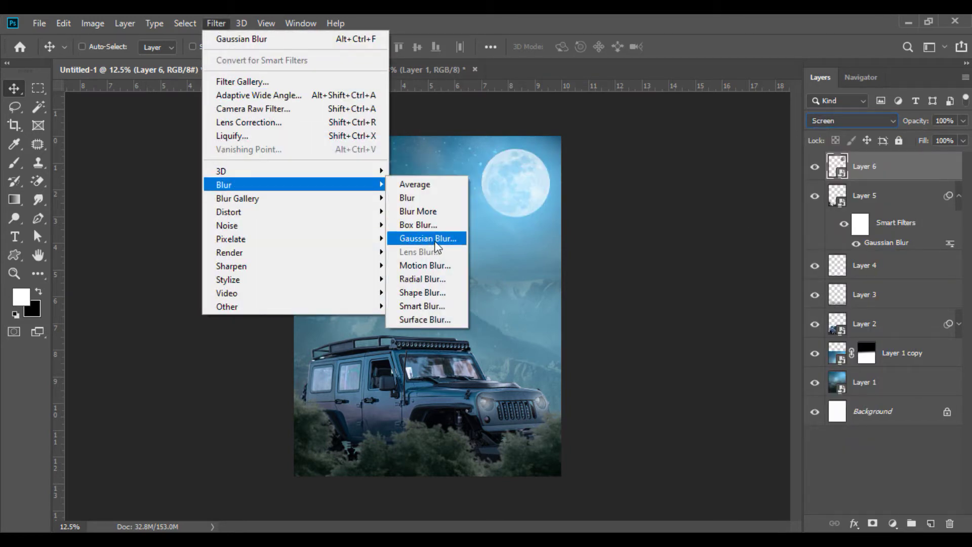
{"action": "left_click", "coordinate": [435, 239]}
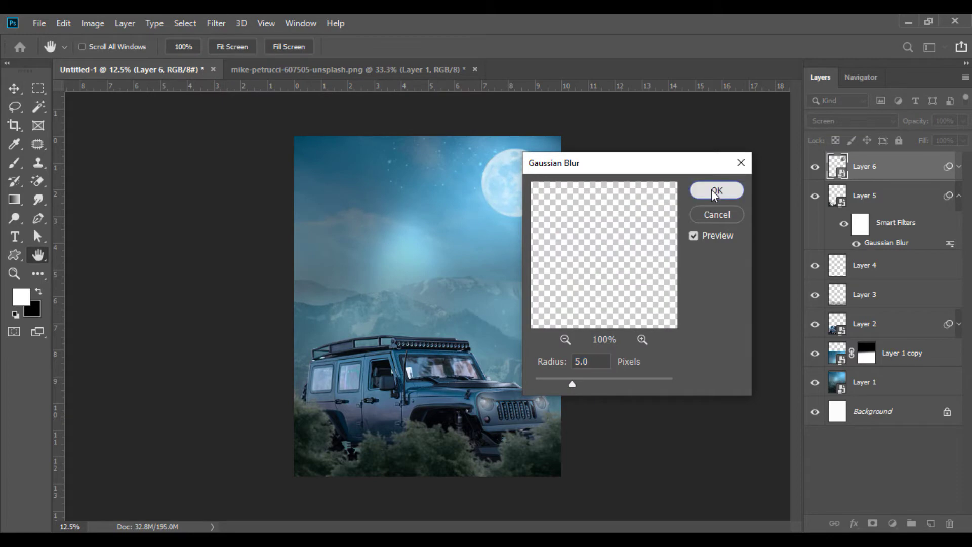
{"action": "left_click", "coordinate": [715, 191]}
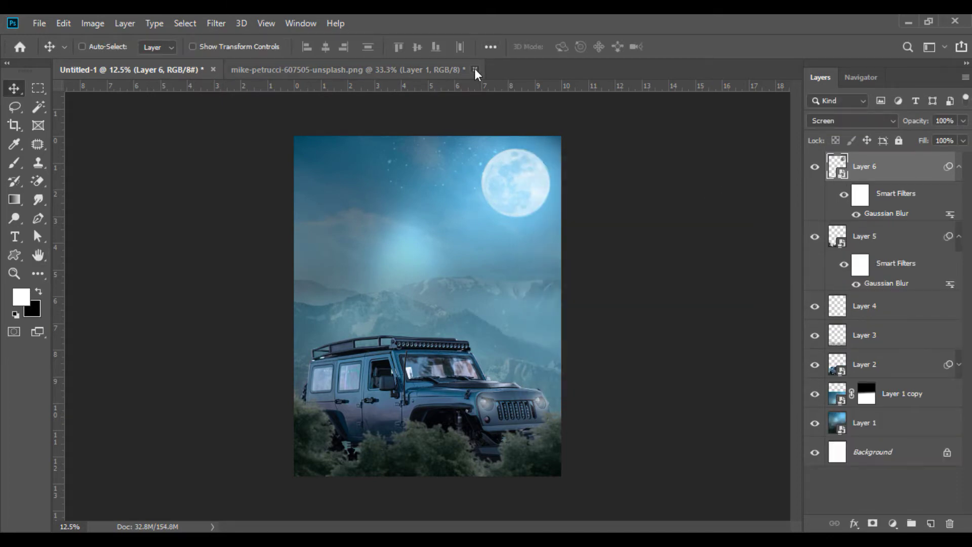
{"action": "left_click", "coordinate": [475, 72]}
{"action": "left_click", "coordinate": [472, 233]}
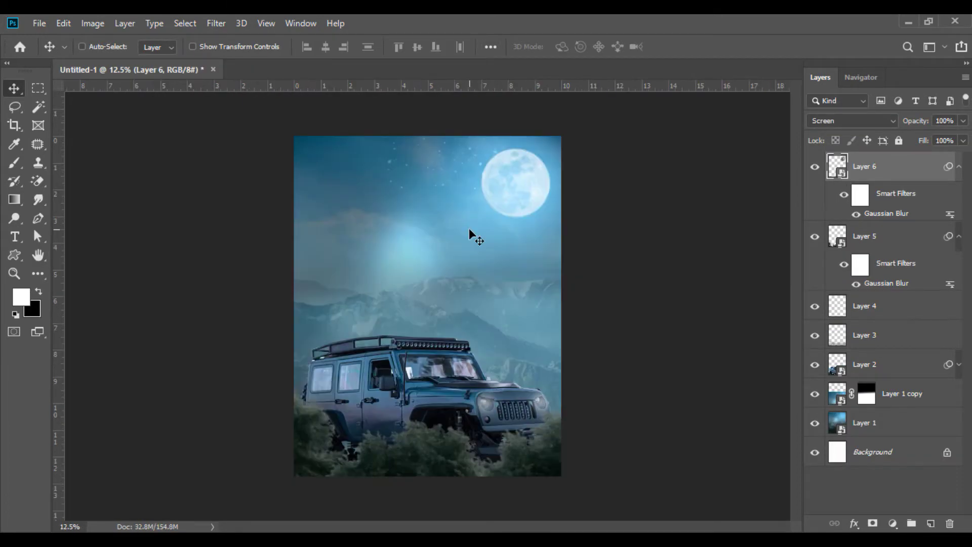
Lasso the teal fireworks in flare-png.png and drag them into the poster.
{"action": "key", "text": "alt+Tab"}
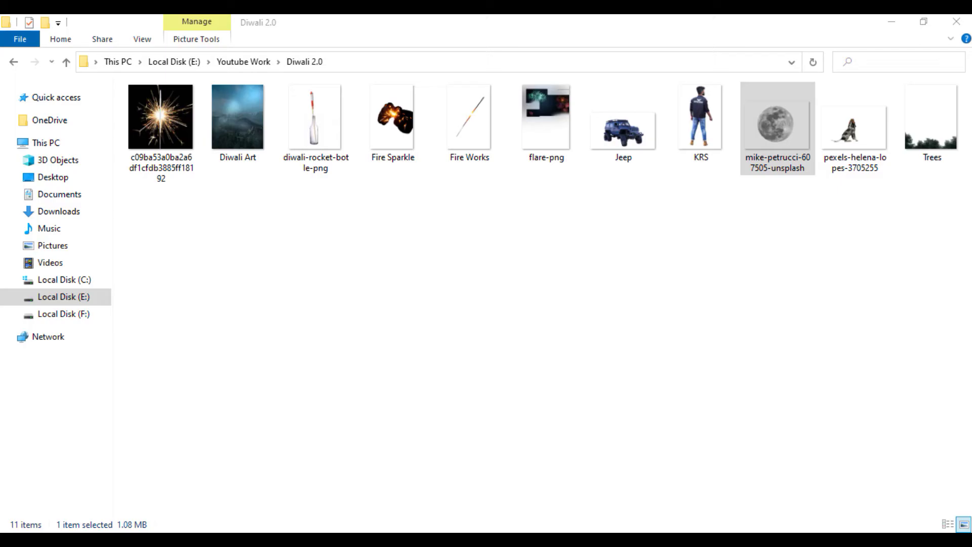
{"action": "left_click_drag", "start_coordinate": [538, 108], "coordinate": [333, 69]}
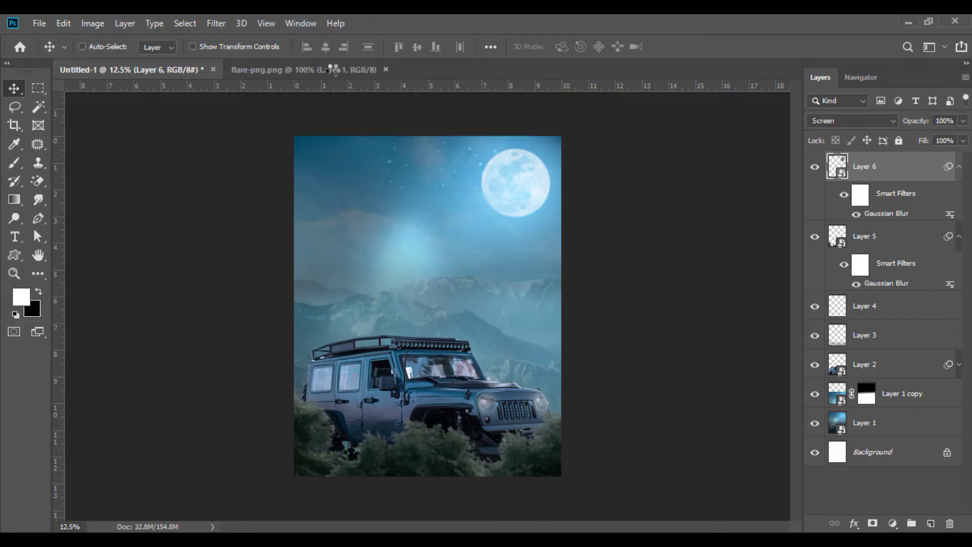
{"action": "left_click", "coordinate": [15, 107]}
{"action": "left_click_drag", "start_coordinate": [317, 147], "coordinate": [442, 159]}
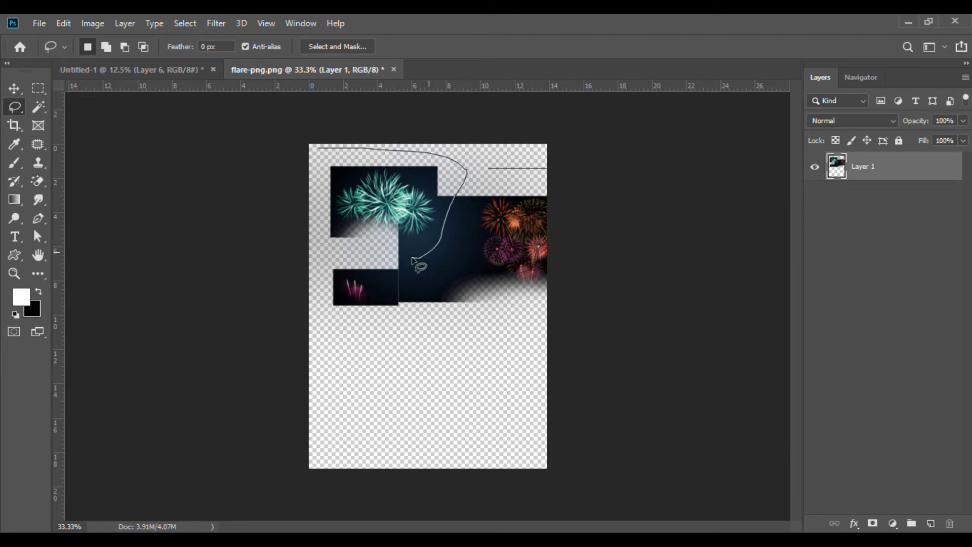
{"action": "key", "text": "v"}
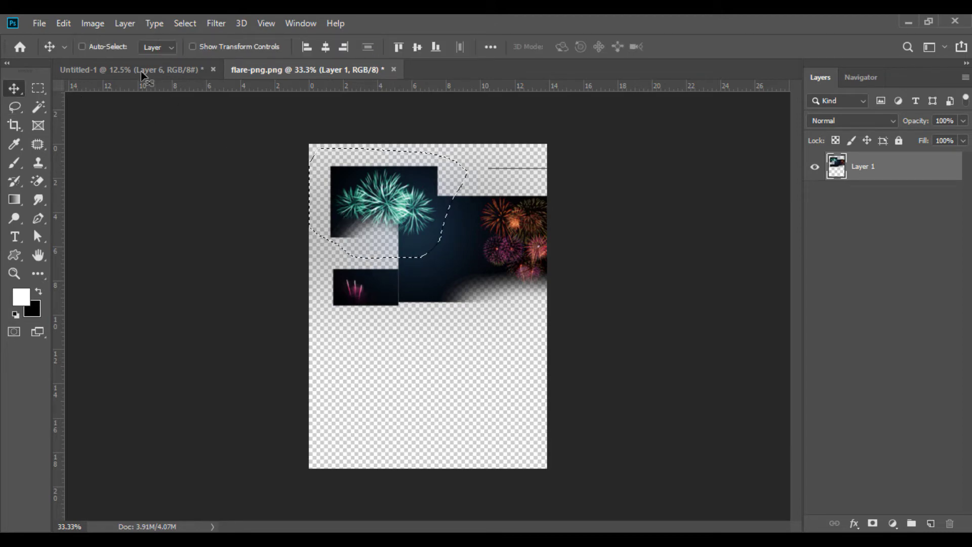
{"action": "left_click_drag", "start_coordinate": [141, 71], "coordinate": [352, 209]}
Enlarge the teal fireworks to about 358% in the upper-left sky and blend with Screen.
{"action": "left_click", "coordinate": [63, 24]}
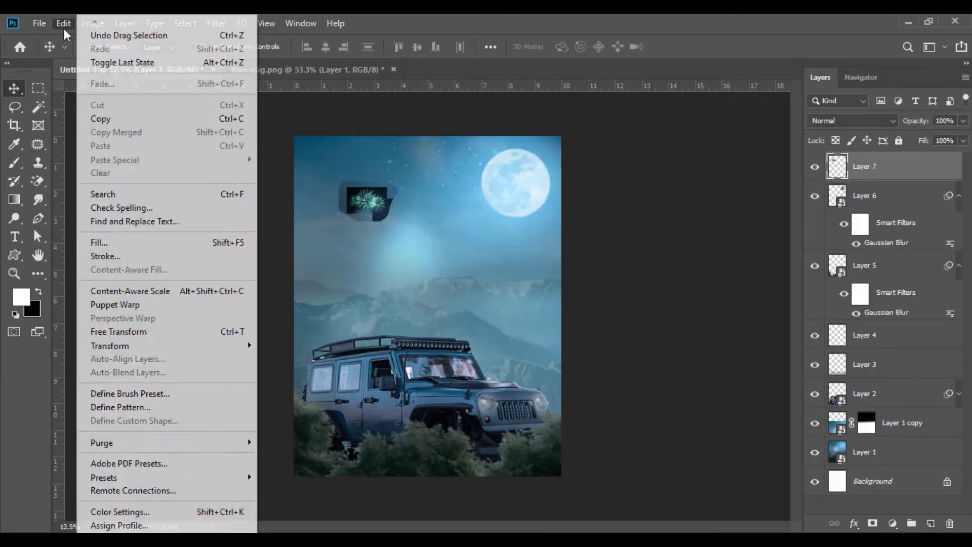
{"action": "left_click", "coordinate": [121, 329]}
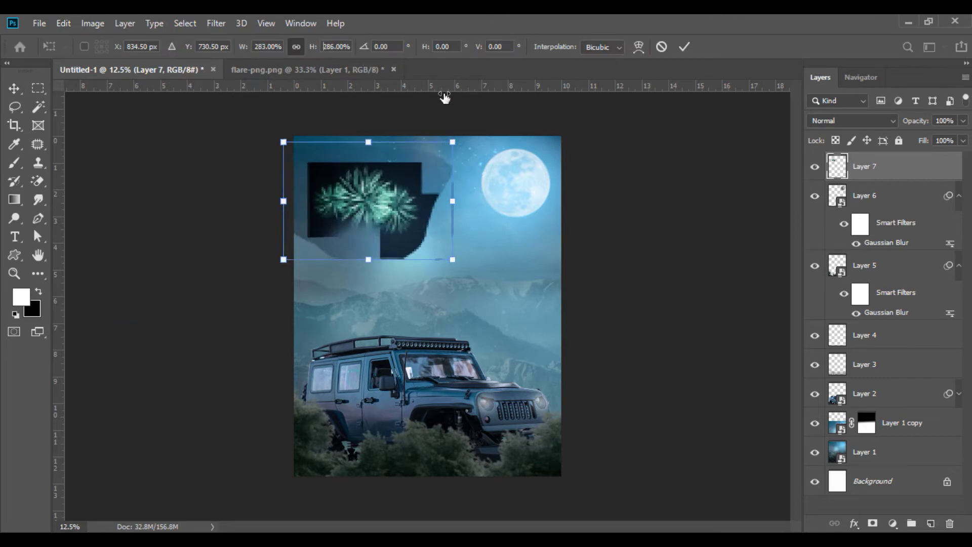
{"action": "left_click_drag", "start_coordinate": [312, 51], "coordinate": [456, 55]}
{"action": "left_click_drag", "start_coordinate": [389, 230], "coordinate": [378, 215]}
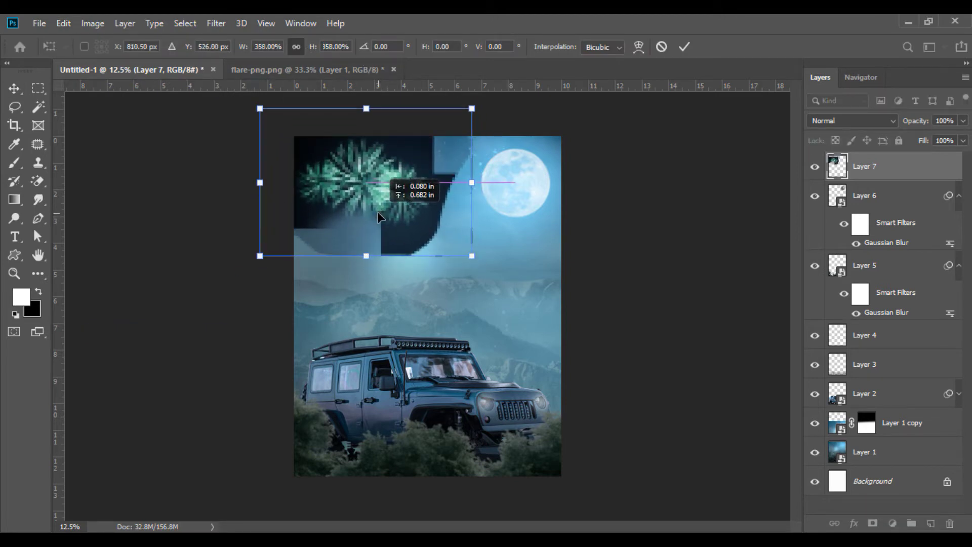
{"action": "key", "text": "Return"}
{"action": "left_click", "coordinate": [853, 120]}
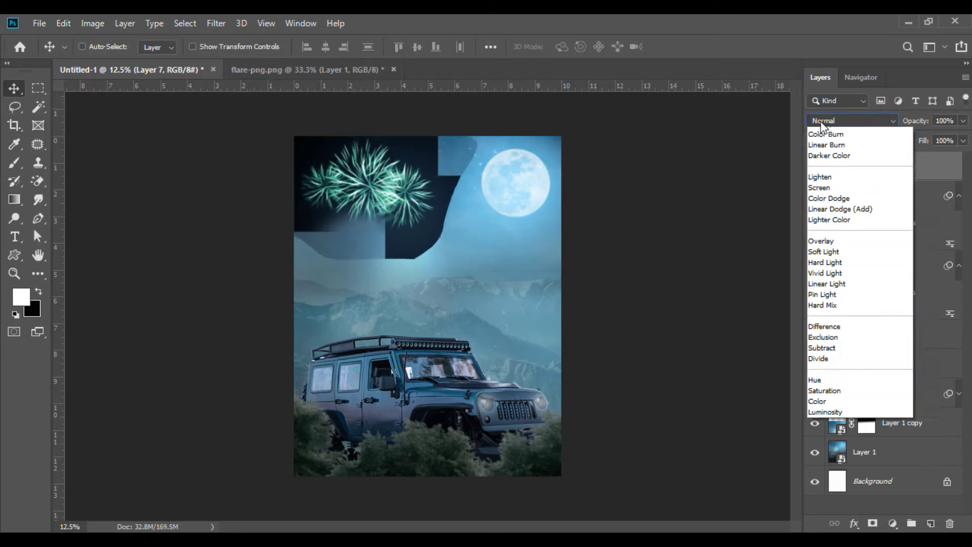
{"action": "left_click", "coordinate": [829, 240]}
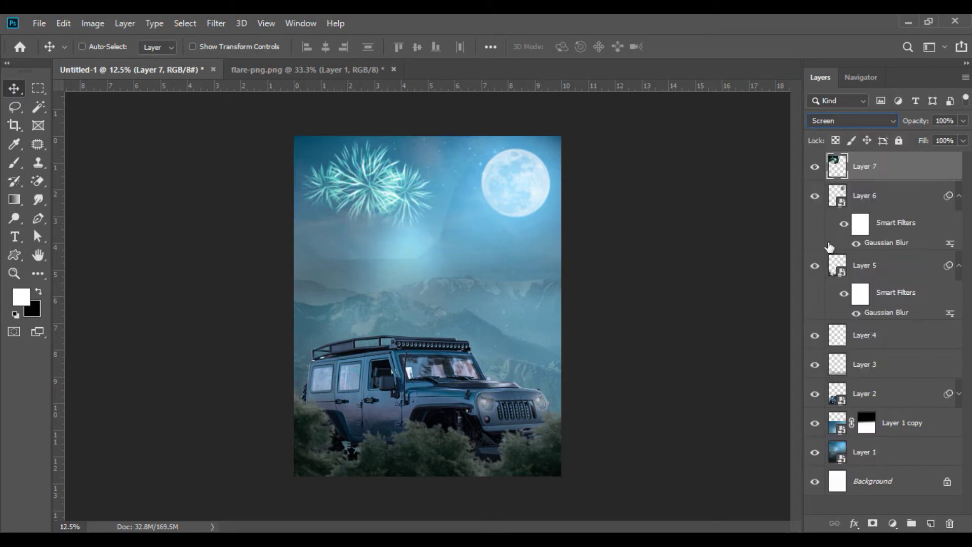
Mask the fireworks layer and paint it out with a 480 px brush to hide the dark box.
{"action": "left_click", "coordinate": [871, 524]}
{"action": "left_click", "coordinate": [12, 166]}
{"action": "right_click", "coordinate": [414, 280]}
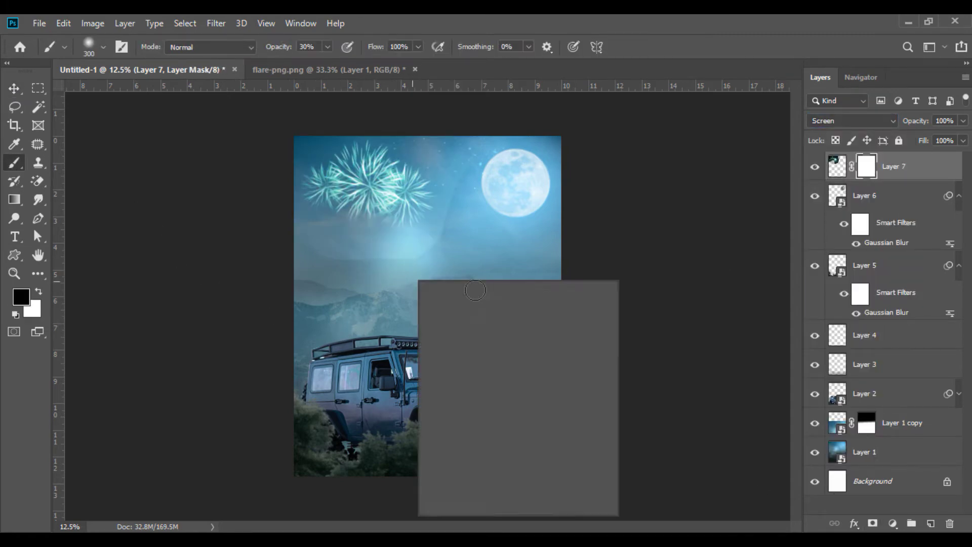
{"action": "key", "text": "Return"}
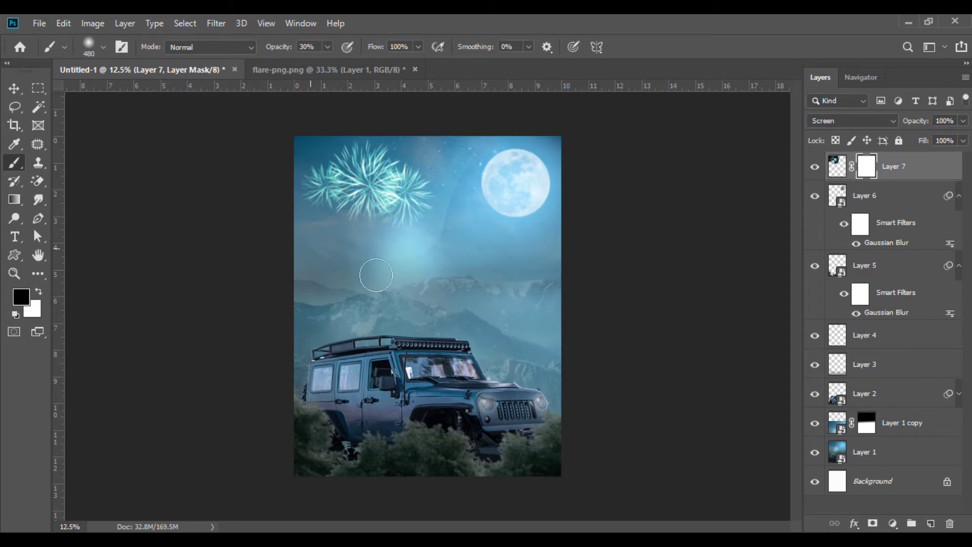
{"action": "key", "text": "v"}
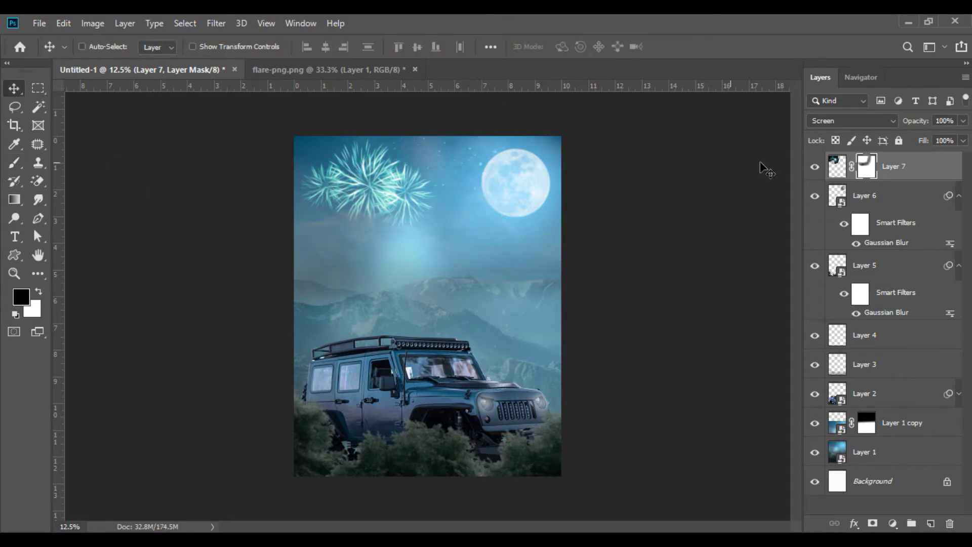
Lasso the red-and-pink fireworks into the poster, enlarged to 223% beside the moon.
{"action": "left_click", "coordinate": [294, 71]}
{"action": "left_click", "coordinate": [14, 108]}
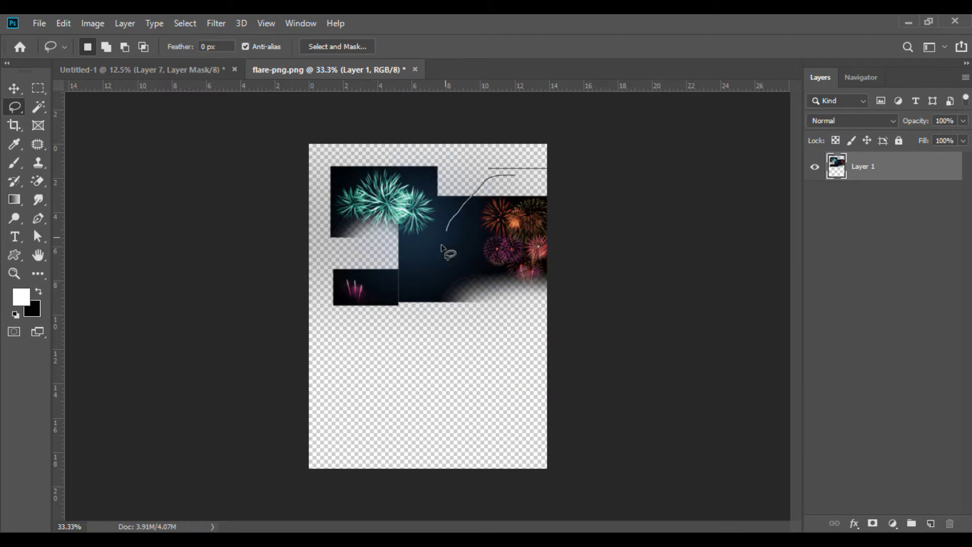
{"action": "left_click_drag", "start_coordinate": [587, 169], "coordinate": [587, 170]}
{"action": "left_click_drag", "start_coordinate": [494, 238], "coordinate": [541, 263]}
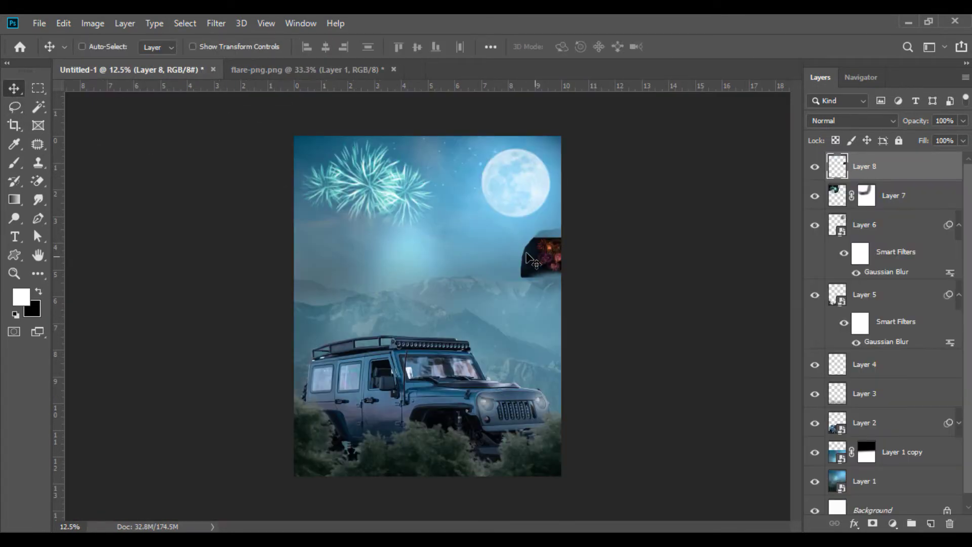
{"action": "left_click", "coordinate": [70, 29]}
{"action": "left_click", "coordinate": [147, 331]}
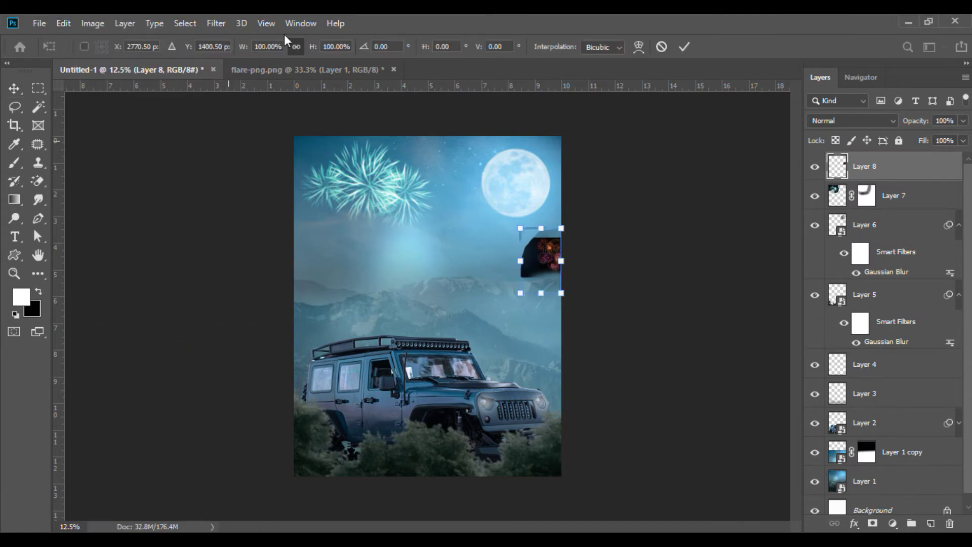
{"action": "left_click_drag", "start_coordinate": [311, 47], "coordinate": [397, 93]}
{"action": "left_click_drag", "start_coordinate": [557, 238], "coordinate": [539, 256]}
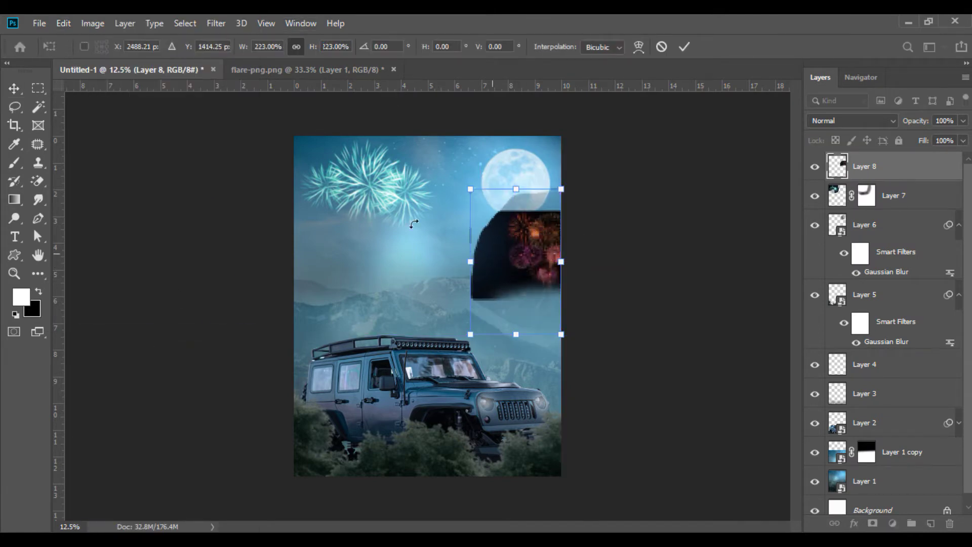
{"action": "key", "text": "Return"}
Set the red fireworks layer to Screen blend and add a layer mask.
{"action": "left_click", "coordinate": [830, 125]}
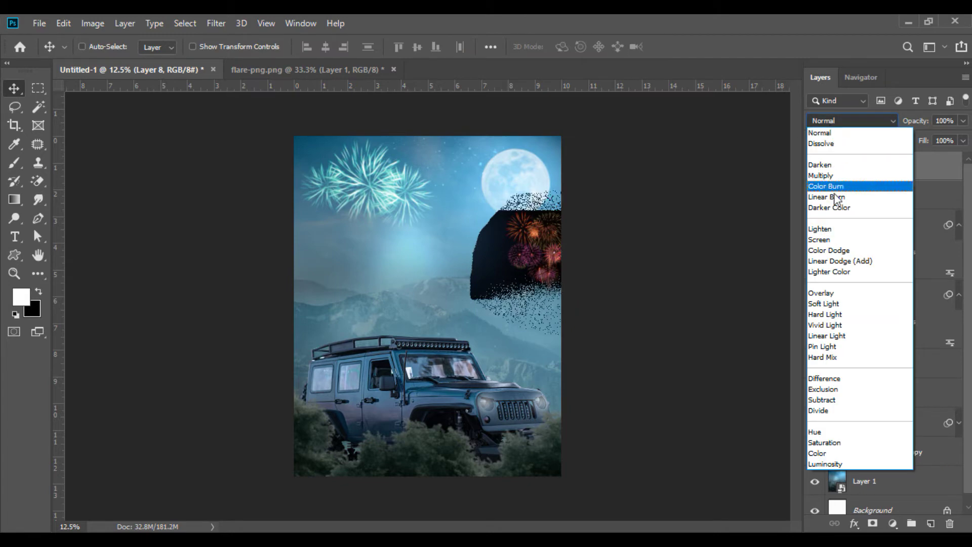
{"action": "left_click", "coordinate": [835, 240]}
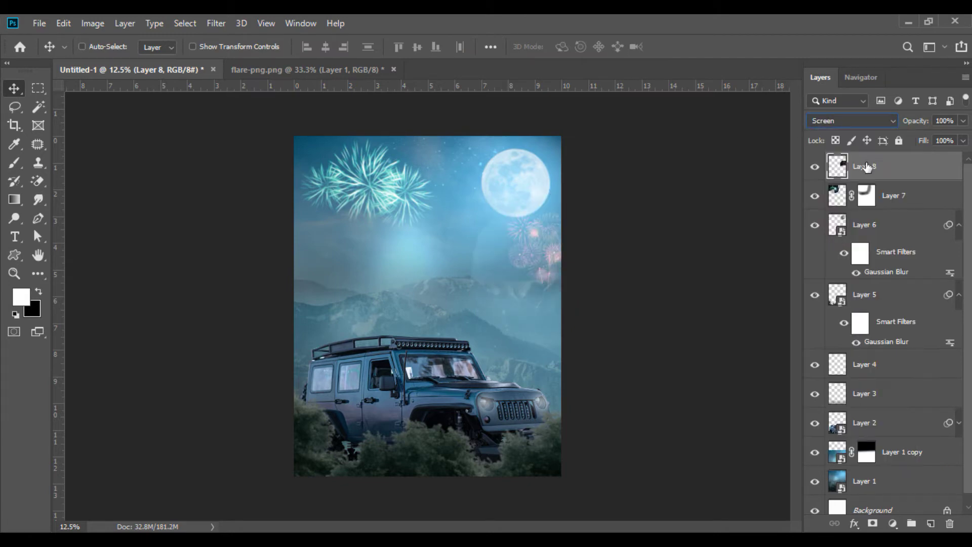
{"action": "left_click", "coordinate": [12, 161]}
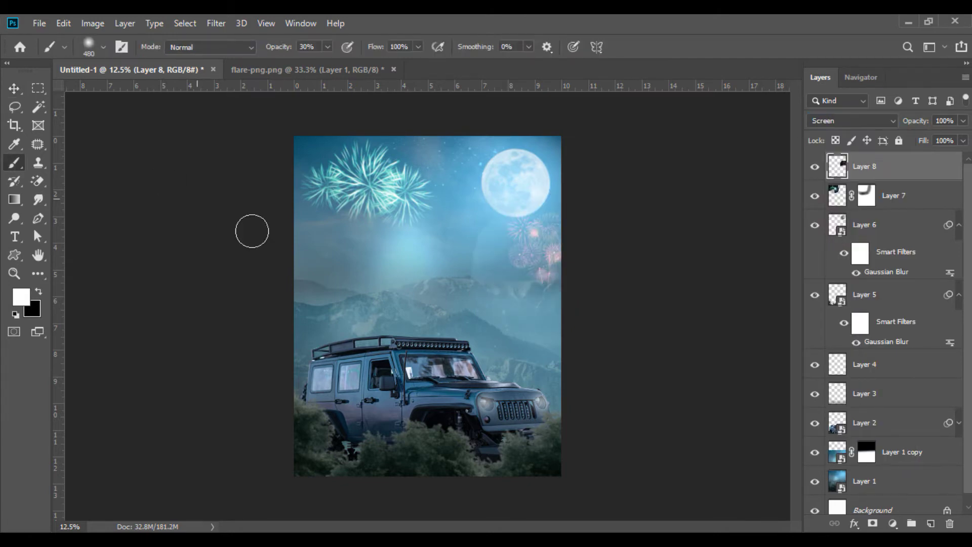
{"action": "left_click", "coordinate": [871, 524]}
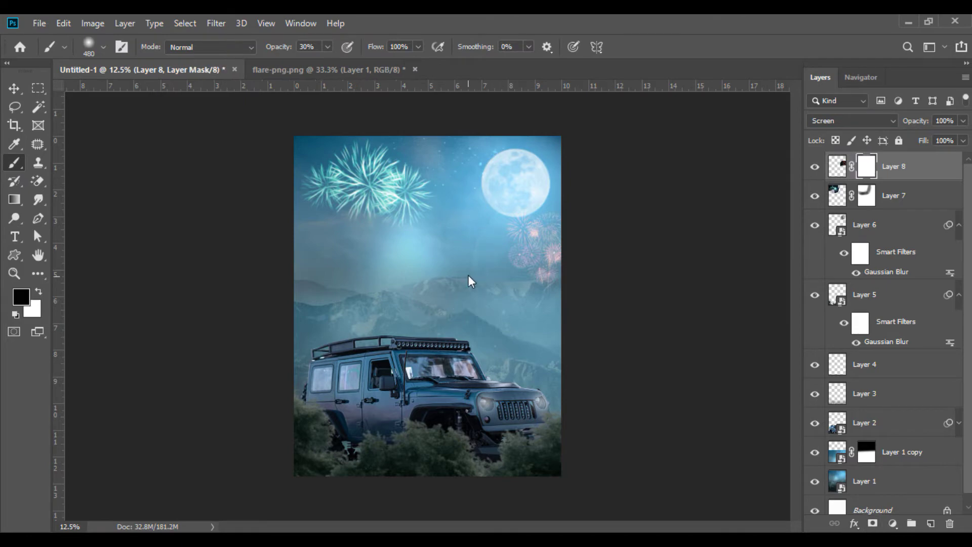
{"action": "key", "text": "v"}
{"action": "key", "text": "x"}
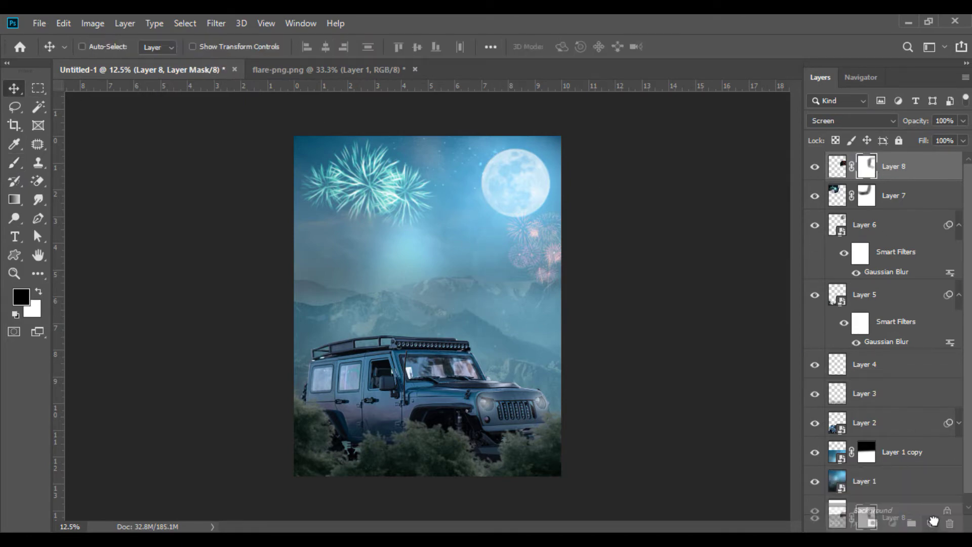
Duplicate the red fireworks layer, paint both masks, and close flare-png.png unsaved.
{"action": "left_click_drag", "start_coordinate": [889, 170], "coordinate": [933, 524]}
{"action": "left_click", "coordinate": [15, 162]}
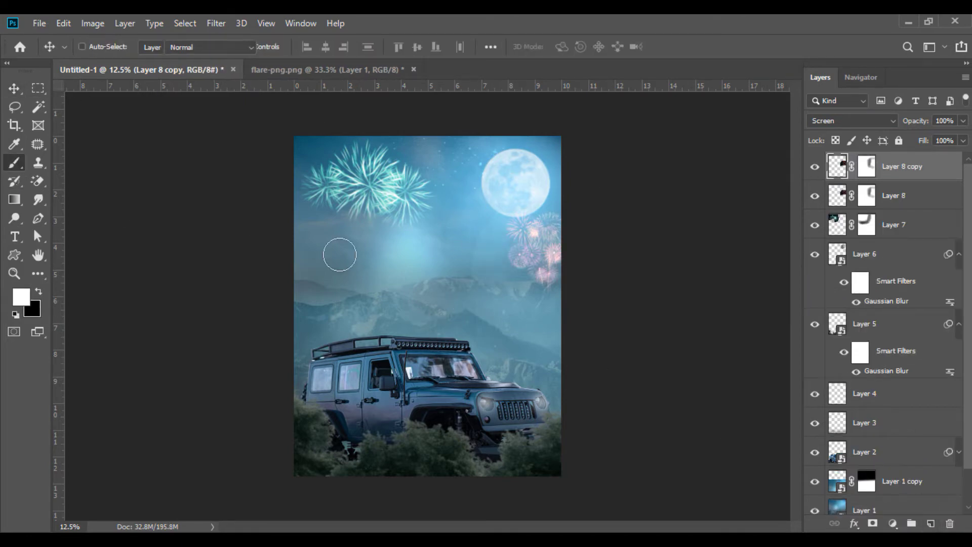
{"action": "left_click", "coordinate": [40, 295]}
{"action": "key", "text": "ctrl+backslash"}
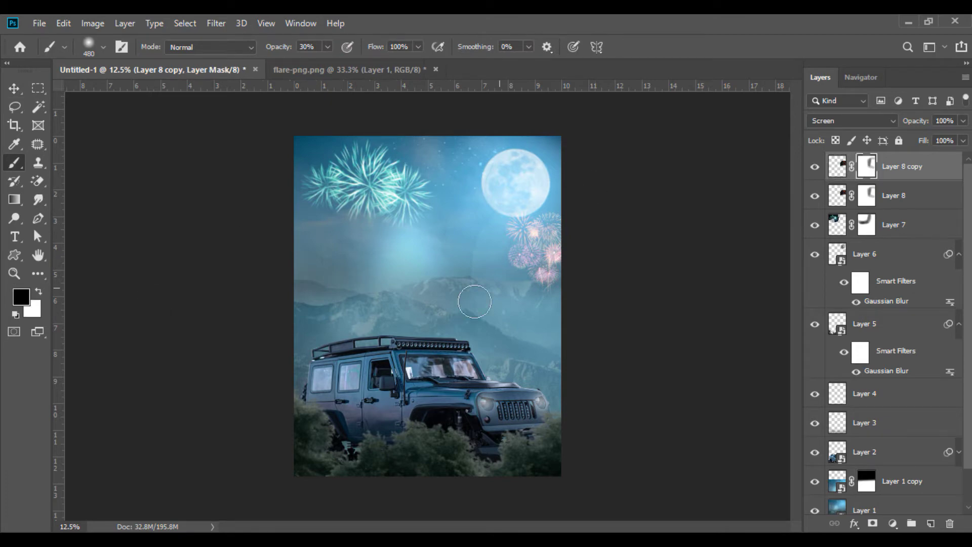
{"action": "left_click", "coordinate": [874, 196]}
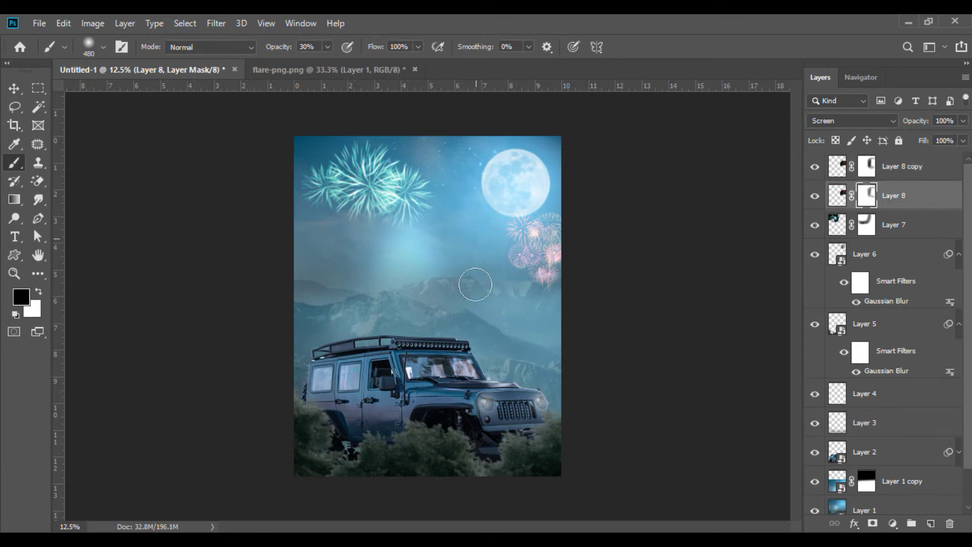
{"action": "key", "text": "v"}
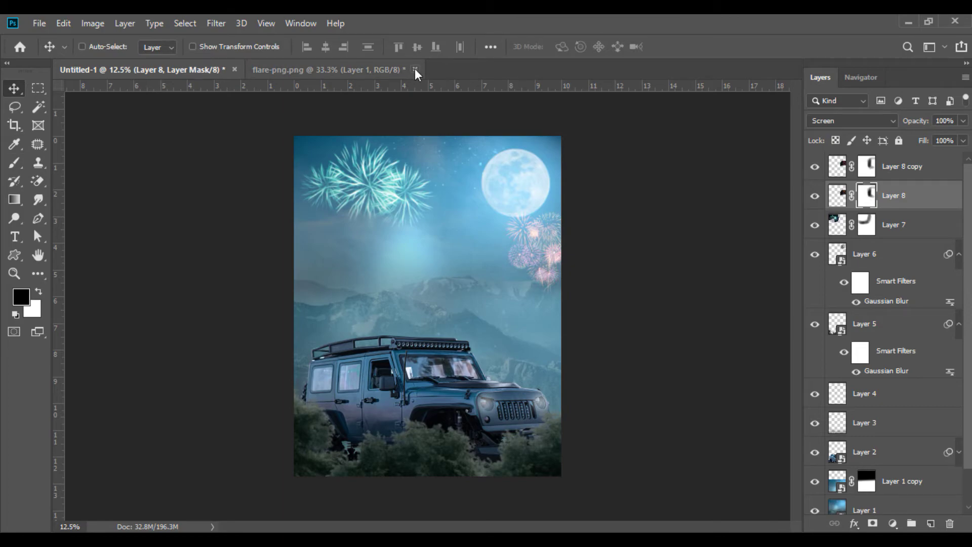
{"action": "left_click", "coordinate": [414, 69]}
{"action": "left_click", "coordinate": [482, 220]}
Open KRS.png, convert the man to a Smart Object, and drag him into Untitled-1.
{"action": "left_click", "coordinate": [516, 211]}
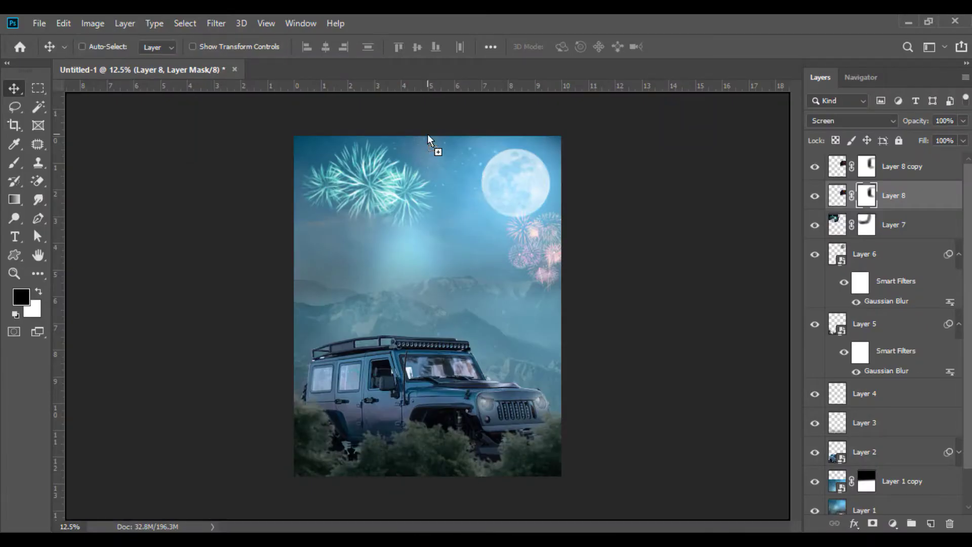
{"action": "left_click_drag", "start_coordinate": [708, 123], "coordinate": [390, 73]}
{"action": "right_click", "coordinate": [855, 179]}
{"action": "left_click", "coordinate": [752, 211]}
{"action": "mouse_move", "coordinate": [404, 238]}
{"action": "left_mouse_down"}
{"action": "mouse_move", "coordinate": [150, 68]}
{"action": "mouse_move", "coordinate": [394, 323]}
{"action": "left_mouse_up"}
Scale the man proportionally to 30% and stand him on the jeep's roof.
{"action": "left_click", "coordinate": [64, 24]}
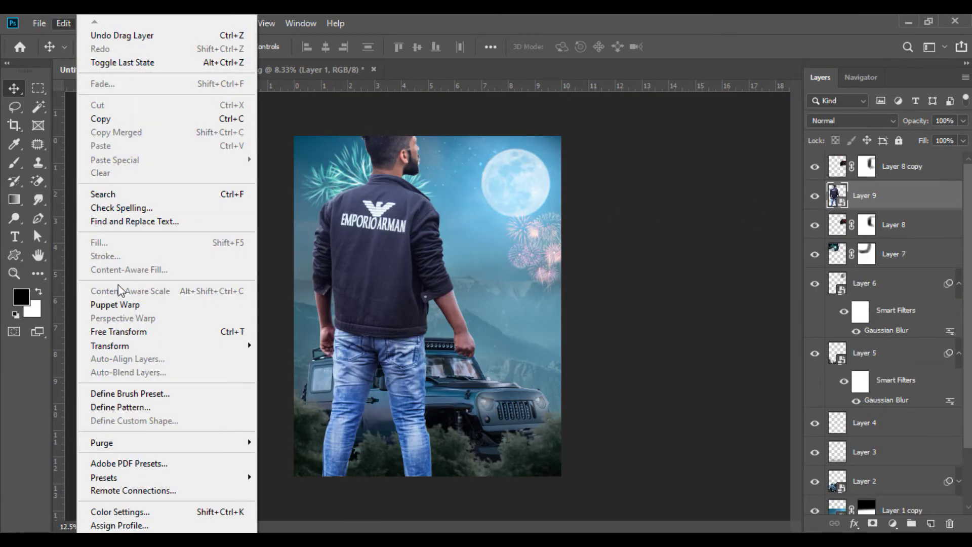
{"action": "left_click", "coordinate": [133, 332]}
{"action": "left_click", "coordinate": [304, 47]}
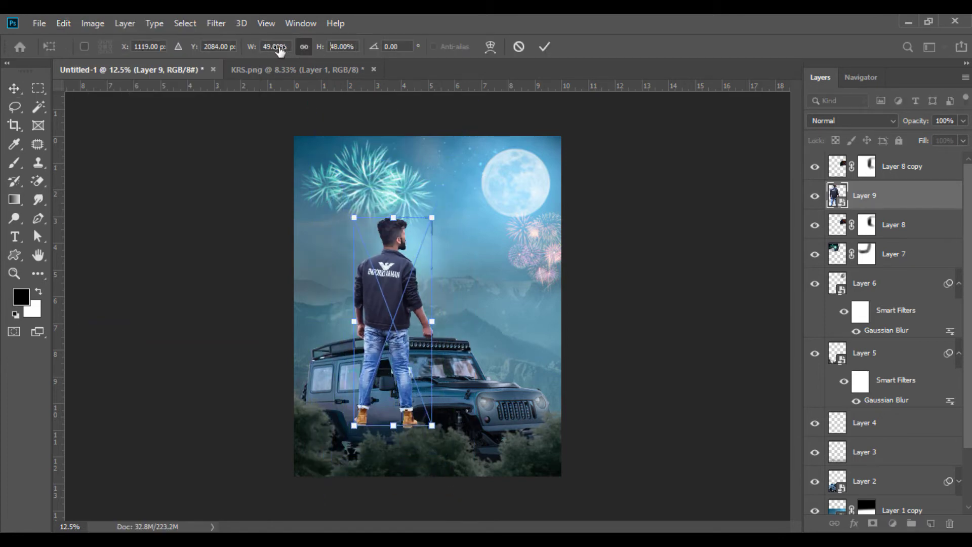
{"action": "left_click_drag", "start_coordinate": [252, 46], "coordinate": [238, 47]}
{"action": "left_click_drag", "start_coordinate": [401, 288], "coordinate": [412, 258]}
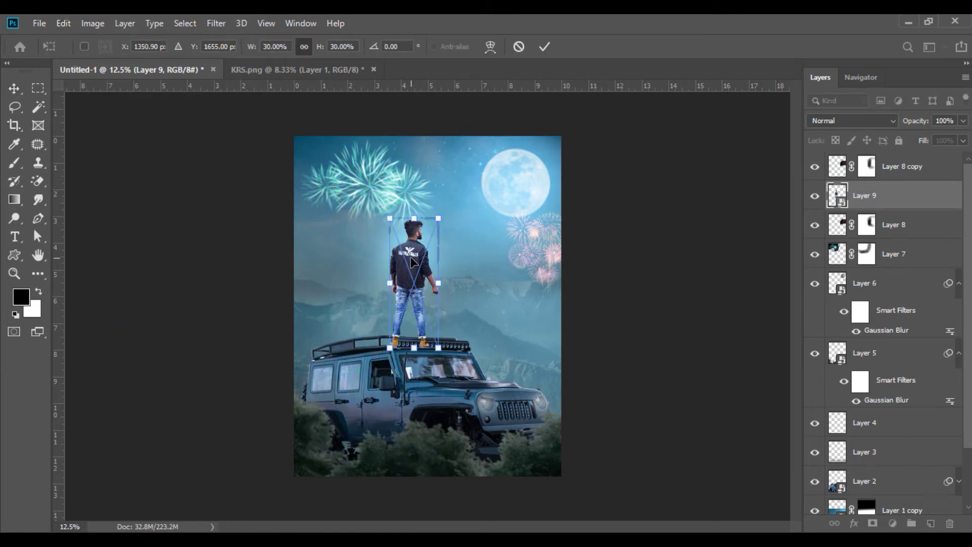
{"action": "left_click", "coordinate": [15, 88]}
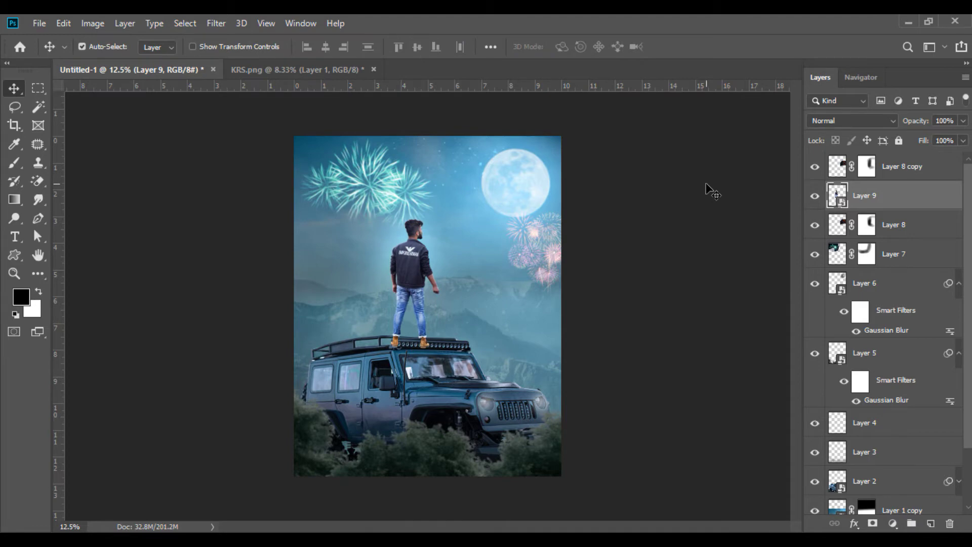
{"action": "key", "text": "ctrl+plus"}
{"action": "key", "text": "ctrl+plus"}
{"action": "key", "text": "ctrl+plus"}
{"action": "key", "text": "ctrl+plus"}
{"action": "scroll", "coordinate": [791, 308], "scroll_direction": "down", "scroll_amount": 3}
{"action": "mouse_move", "coordinate": [369, 299]}
{"action": "left_mouse_down"}
{"action": "mouse_move", "coordinate": [369, 312]}
{"action": "mouse_move", "coordinate": [321, 310]}
{"action": "left_mouse_up"}
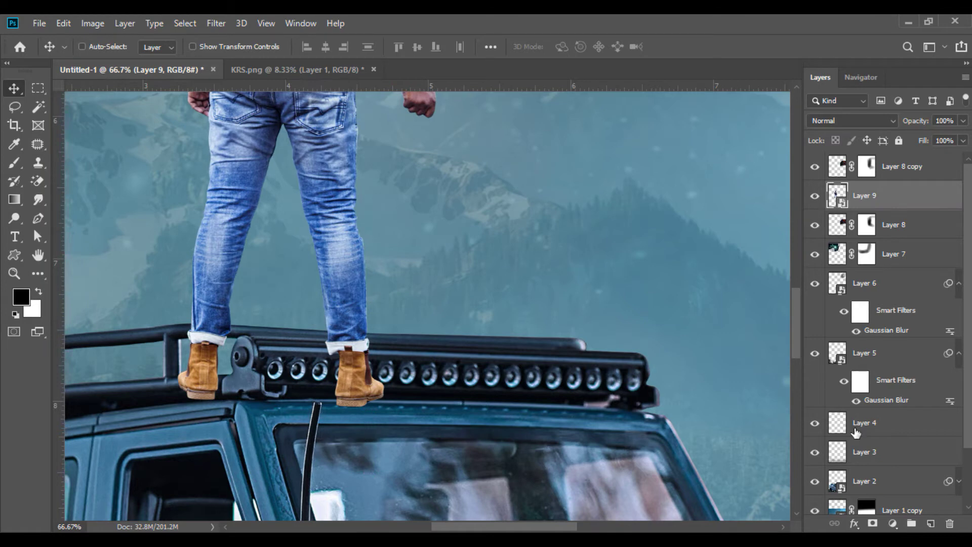
Add a mask to Layer 9, move it to the top, and set a 32 px brush.
{"action": "left_click", "coordinate": [872, 523]}
{"action": "left_click_drag", "start_coordinate": [898, 192], "coordinate": [869, 170]}
{"action": "left_click", "coordinate": [867, 167]}
{"action": "key", "text": "b"}
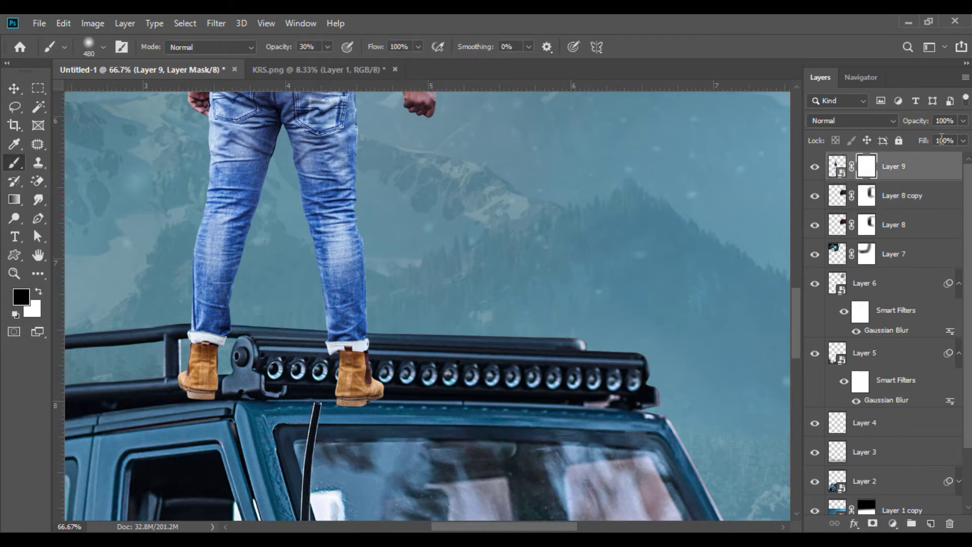
{"action": "type", "text": "30"}
{"action": "key", "text": "Return"}
{"action": "right_click", "coordinate": [504, 336]}
{"action": "type", "text": "32"}
{"action": "key", "text": "Return"}
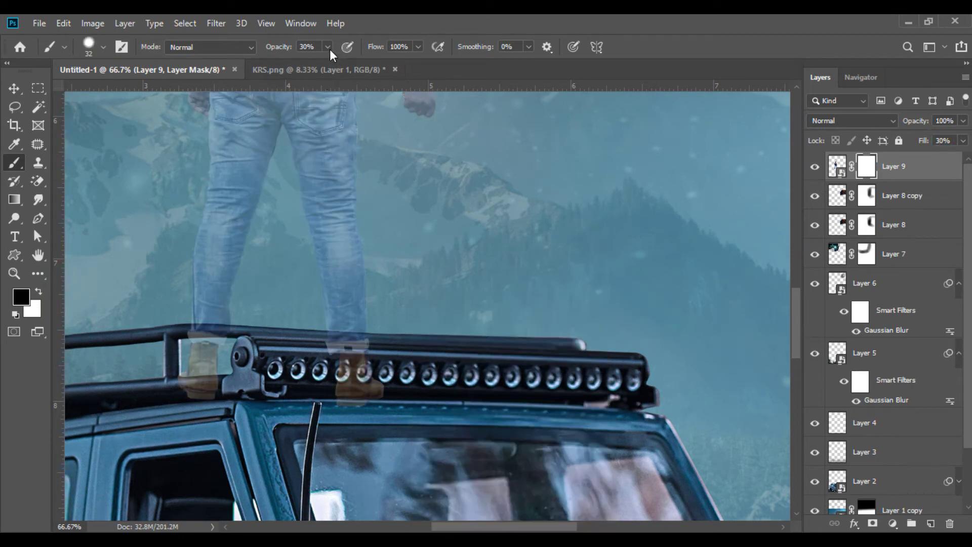
Paint the mask at 100% brush opacity to tuck the boots behind the roof rail.
{"action": "left_click", "coordinate": [327, 47]}
{"action": "left_click_drag", "start_coordinate": [325, 62], "coordinate": [408, 96]}
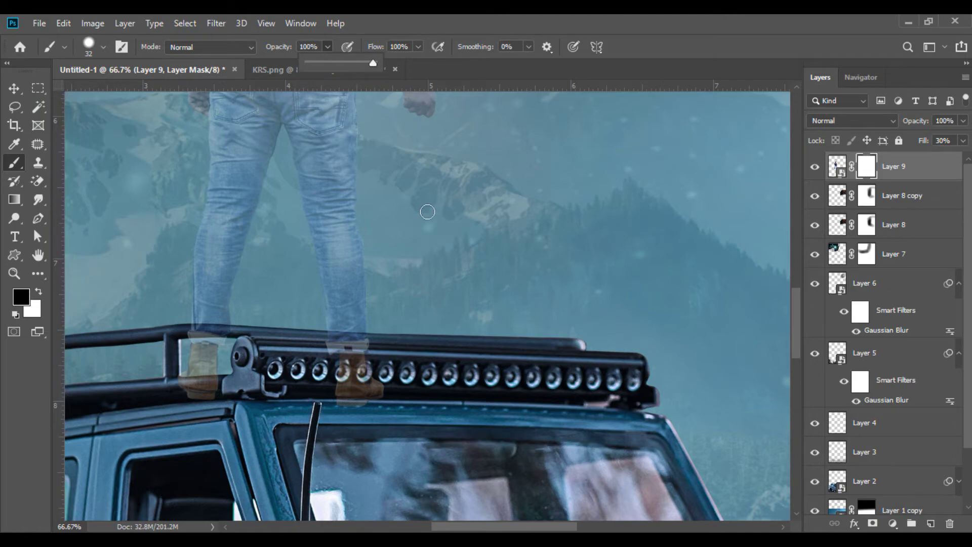
{"action": "key", "text": "ctrl+plus"}
{"action": "key", "text": "ctrl+plus"}
{"action": "left_click_drag", "start_coordinate": [505, 527], "coordinate": [481, 528]}
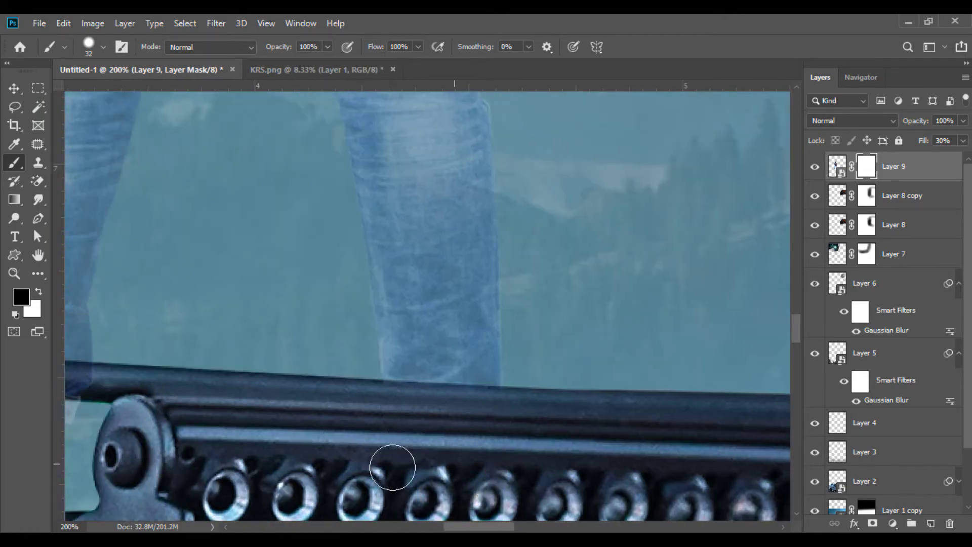
{"action": "scroll", "coordinate": [388, 419], "scroll_direction": "down", "scroll_amount": 5}
{"action": "scroll", "coordinate": [355, 405], "scroll_direction": "left", "scroll_amount": 3}
{"action": "scroll", "coordinate": [303, 390], "scroll_direction": "left", "scroll_amount": 5}
{"action": "mouse_move", "coordinate": [283, 382]}
{"action": "left_mouse_down"}
{"action": "mouse_move", "coordinate": [393, 336]}
{"action": "mouse_move", "coordinate": [278, 336]}
{"action": "mouse_move", "coordinate": [357, 339]}
{"action": "left_mouse_up"}
{"action": "mouse_move", "coordinate": [291, 173]}
{"action": "left_mouse_down"}
{"action": "mouse_move", "coordinate": [431, 188]}
{"action": "mouse_move", "coordinate": [387, 188]}
{"action": "mouse_move", "coordinate": [326, 169]}
{"action": "left_mouse_up"}
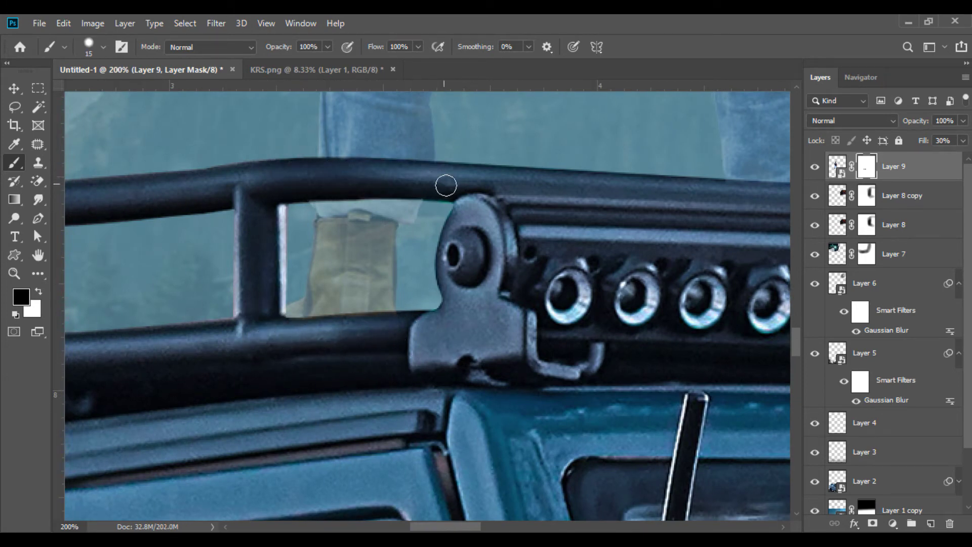
Raise Layer 9's fill to 100% and close KRS.png without saving.
{"action": "left_click", "coordinate": [15, 90]}
{"action": "left_click", "coordinate": [962, 142]}
{"action": "left_click_drag", "start_coordinate": [924, 162], "coordinate": [964, 158]}
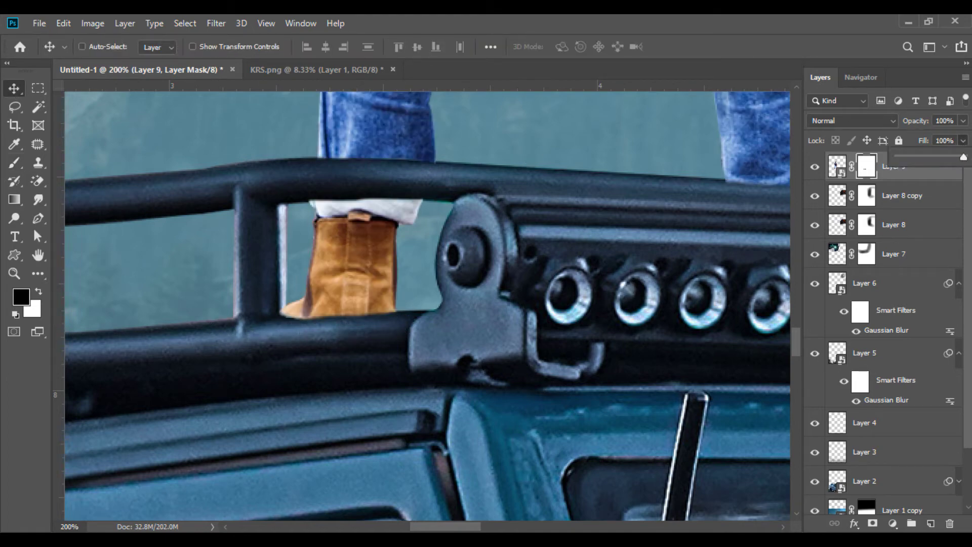
{"action": "key", "text": "ctrl+0"}
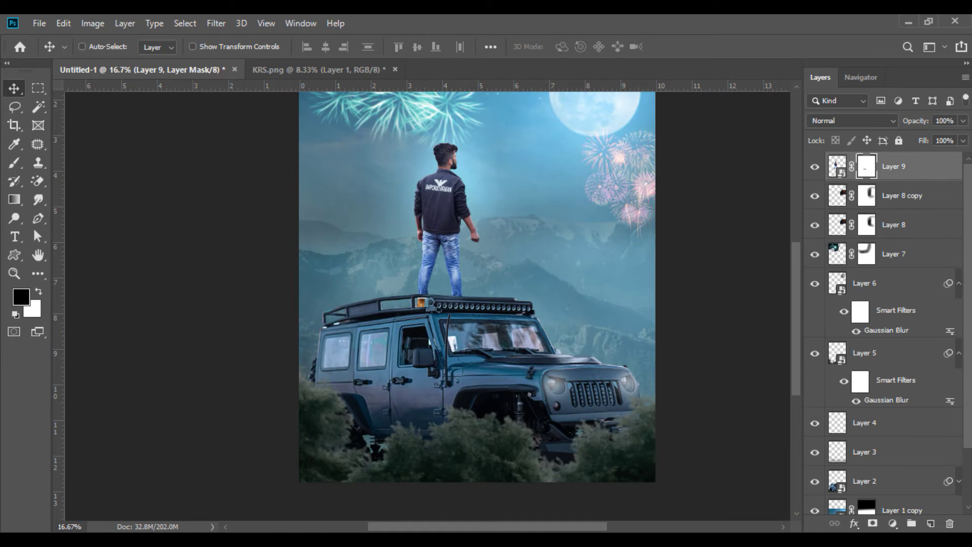
{"action": "left_click", "coordinate": [394, 70]}
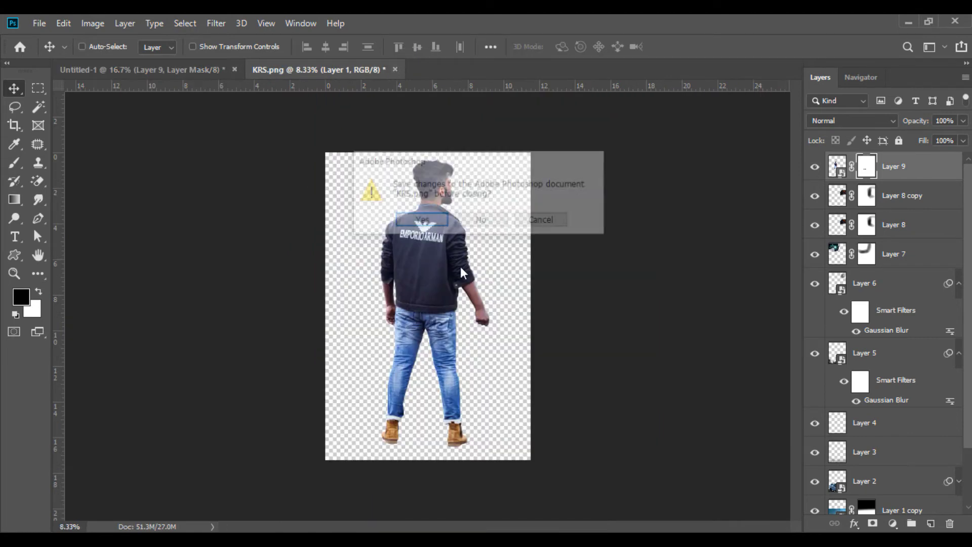
{"action": "left_click", "coordinate": [486, 221]}
Darken the man's layer with Brightness/Contrast brightness -57.
{"action": "left_click", "coordinate": [835, 163]}
{"action": "left_click", "coordinate": [92, 23]}
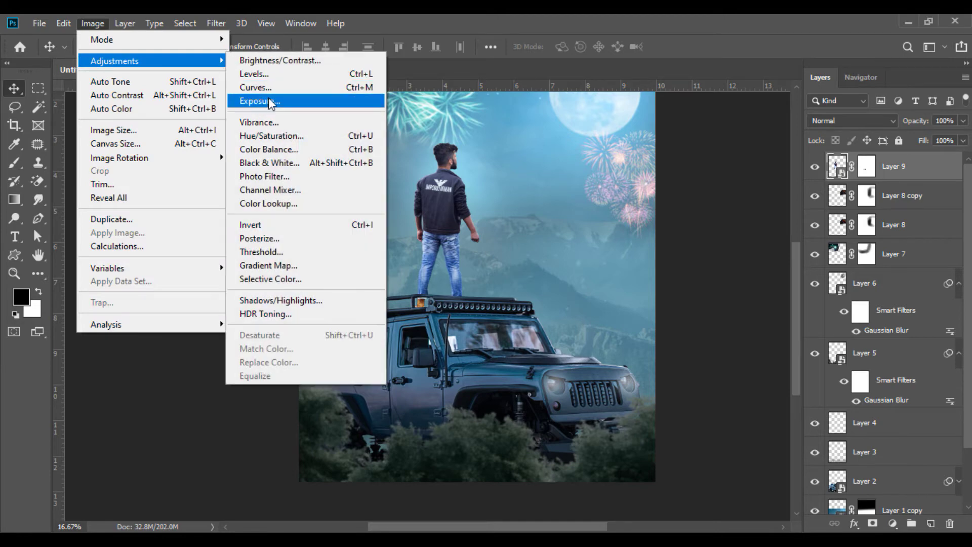
{"action": "left_click", "coordinate": [280, 60]}
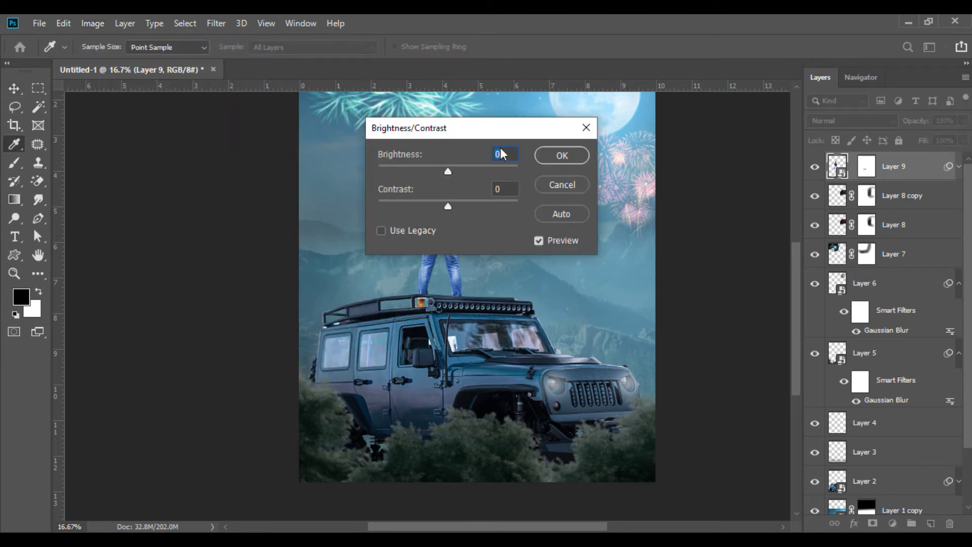
{"action": "type", "text": "7"}
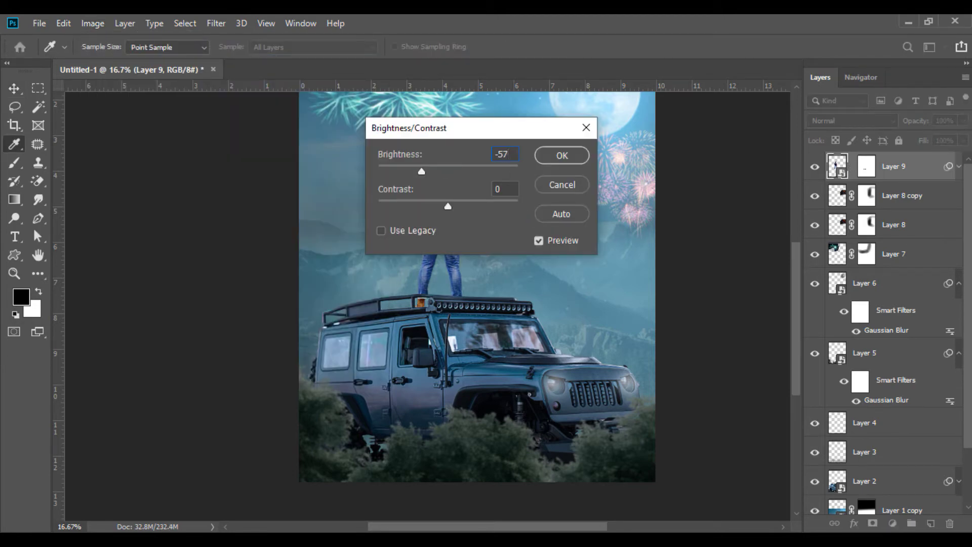
{"action": "left_click", "coordinate": [569, 156]}
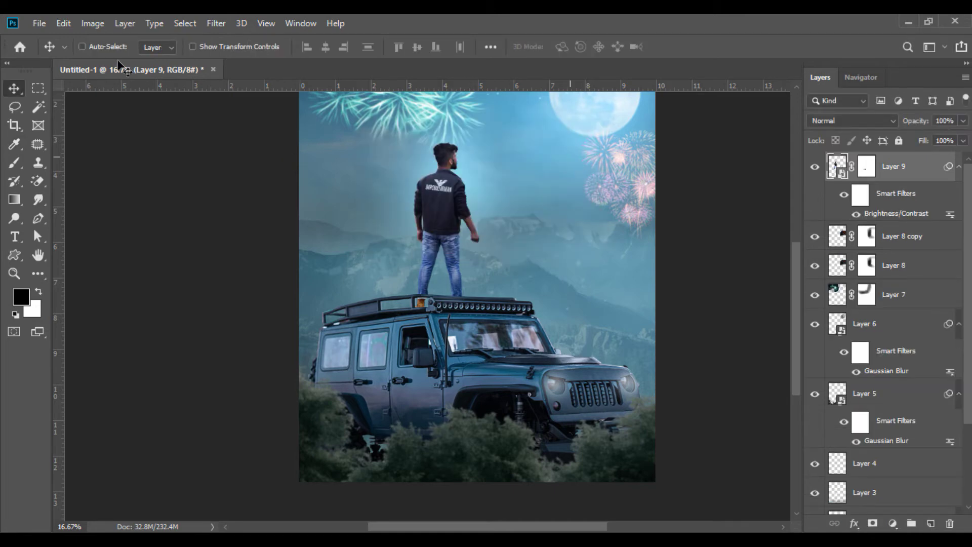
Shift the man's hue by -17 with Hue/Saturation.
{"action": "left_click", "coordinate": [99, 28]}
{"action": "mouse_move", "coordinate": [114, 61]}
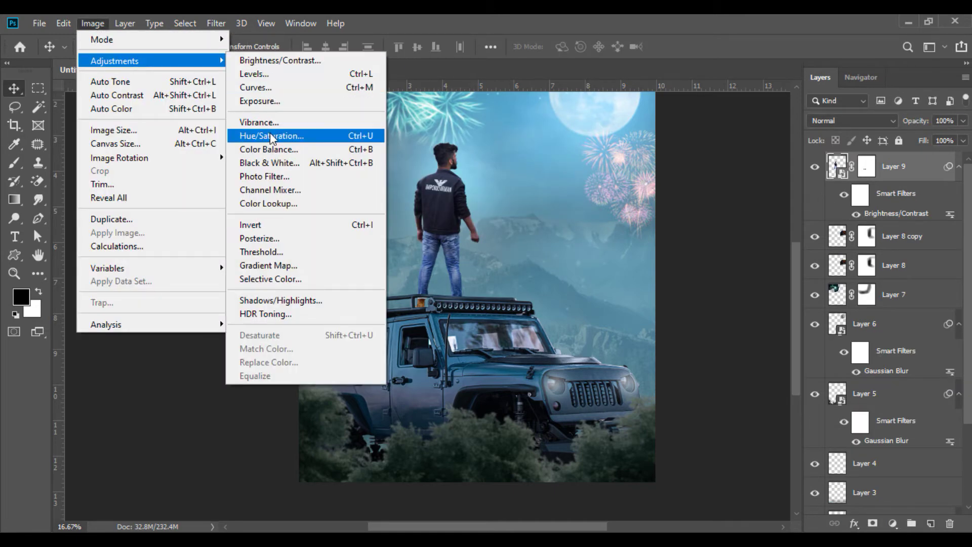
{"action": "left_click", "coordinate": [270, 135]}
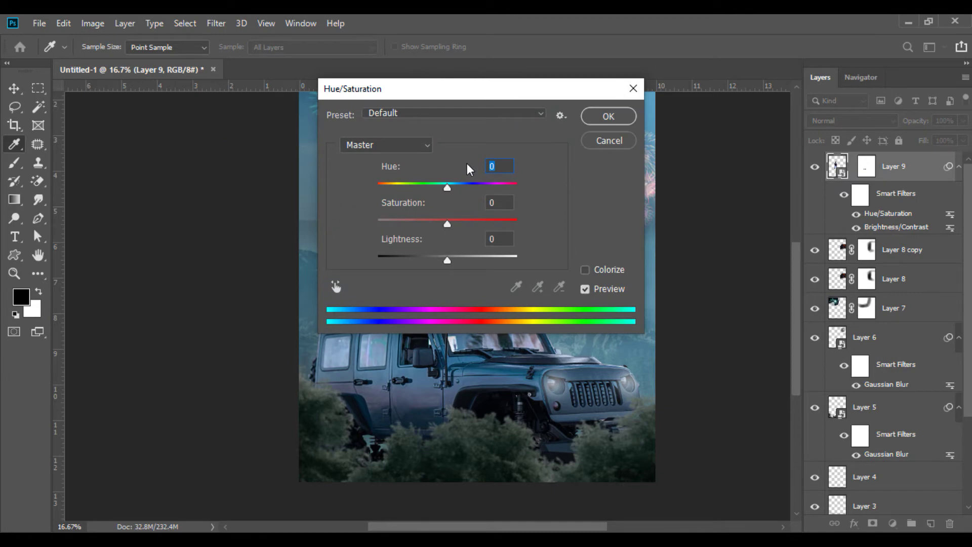
{"action": "type", "text": "-17"}
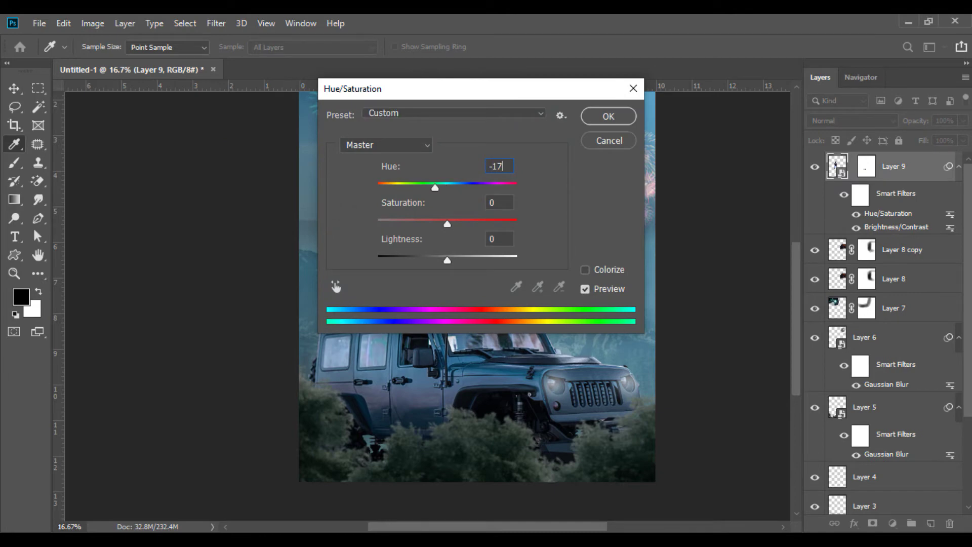
{"action": "left_click", "coordinate": [615, 116]}
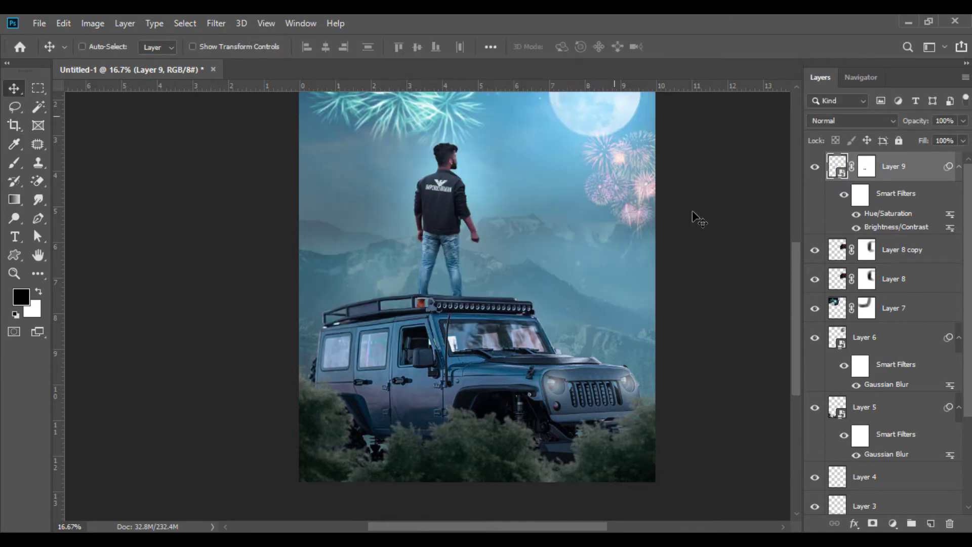
{"action": "scroll", "coordinate": [793, 274], "scroll_direction": "up", "scroll_amount": 2}
Target the man's smart filter mask and set up the brush for painting.
{"action": "left_click", "coordinate": [860, 199]}
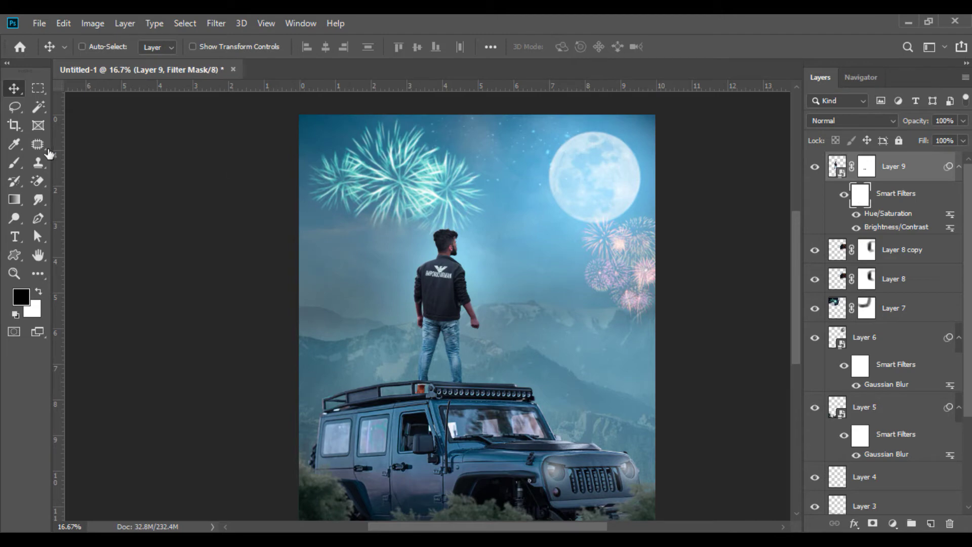
{"action": "left_click", "coordinate": [14, 163]}
{"action": "key", "text": "ctrl+plus"}
{"action": "key", "text": "ctrl+plus"}
{"action": "key", "text": "ctrl+plus"}
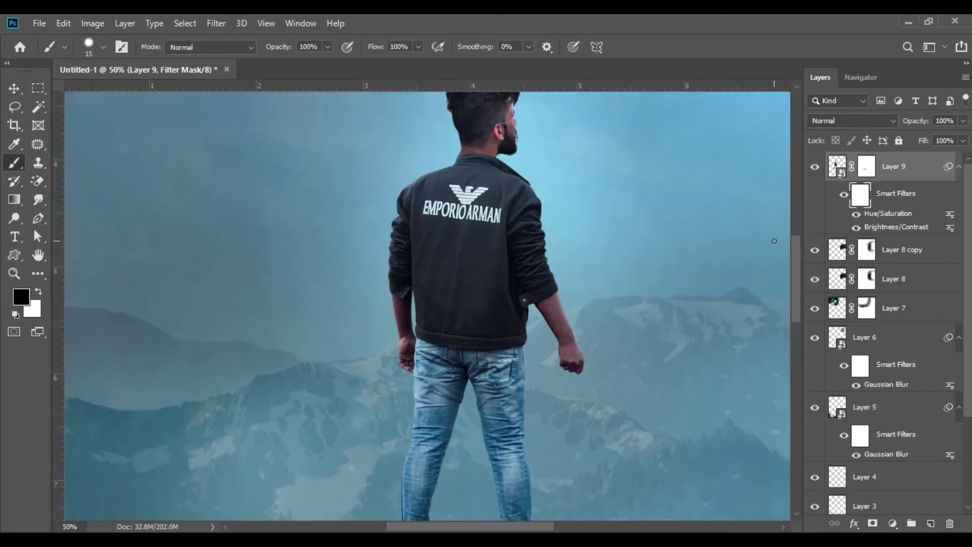
{"action": "scroll", "coordinate": [797, 261], "scroll_direction": "up", "scroll_amount": 2}
{"action": "scroll", "coordinate": [797, 260], "scroll_direction": "up", "scroll_amount": 3}
{"action": "right_click", "coordinate": [577, 256]}
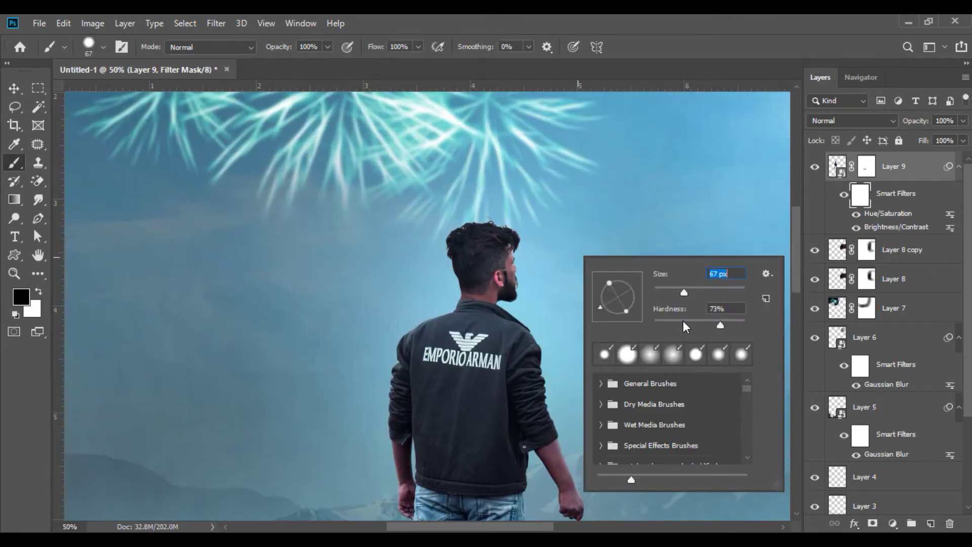
{"action": "key", "text": "Return"}
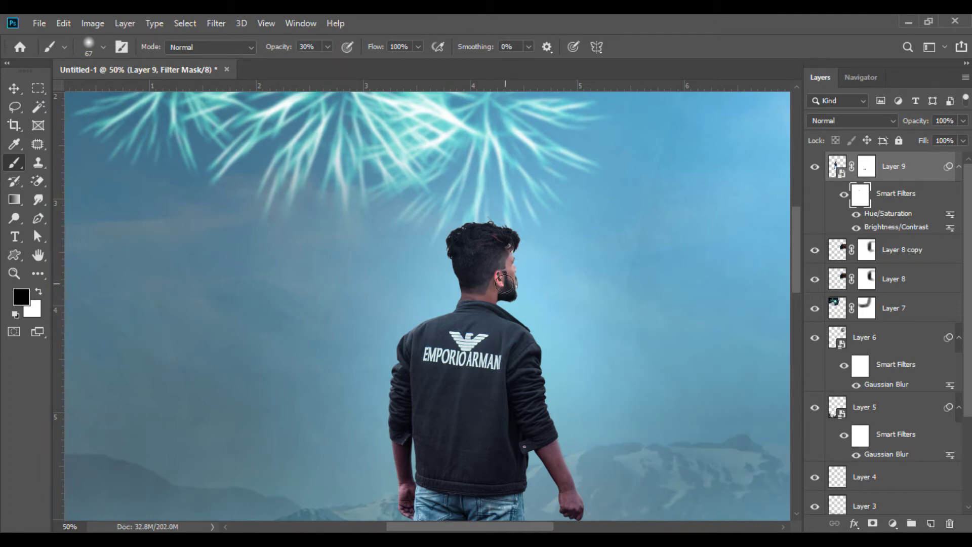
Open Fire Works.png from File Explorer as its own document.
{"action": "key", "text": "ctrl+minus"}
{"action": "key", "text": "ctrl+minus"}
{"action": "key", "text": "ctrl+minus"}
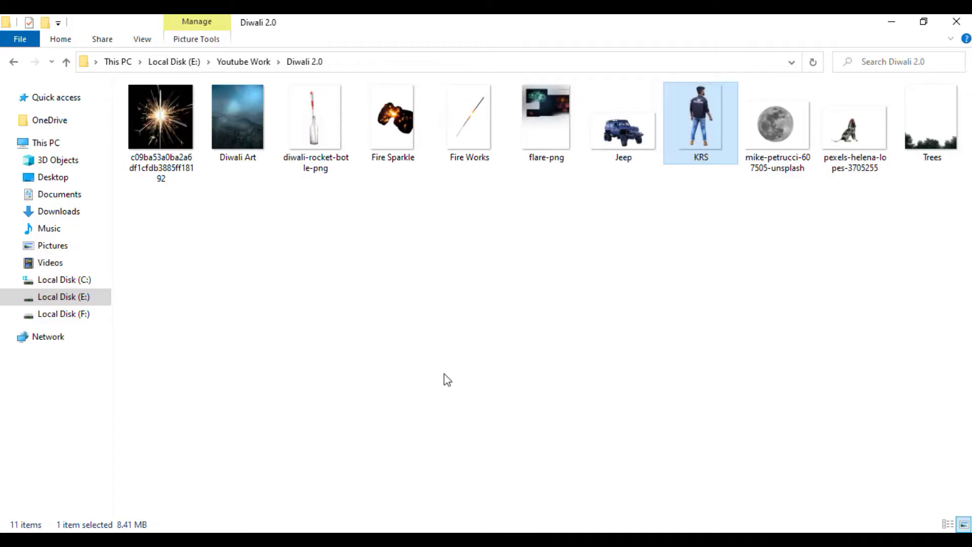
{"action": "left_click_drag", "start_coordinate": [490, 126], "coordinate": [428, 528]}
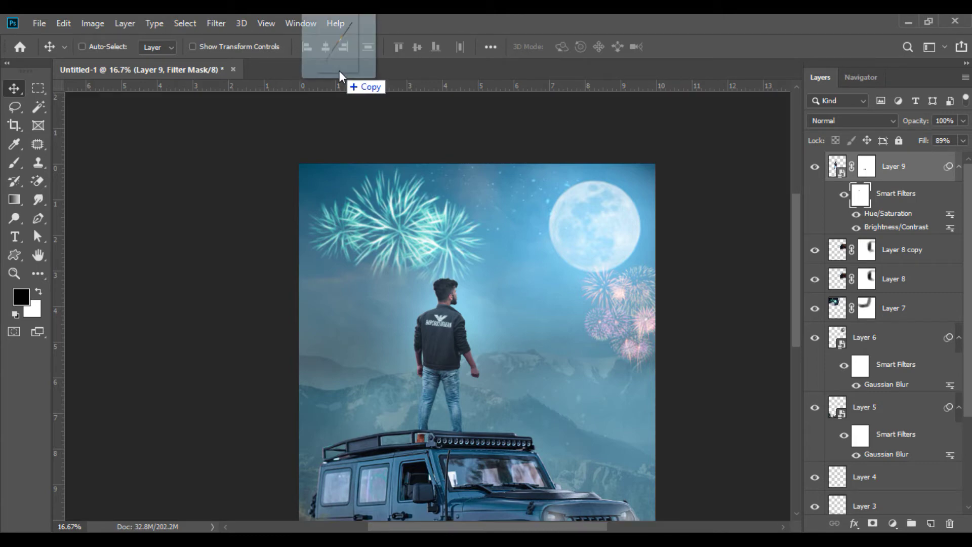
{"action": "left_click_drag", "start_coordinate": [426, 526], "coordinate": [339, 71]}
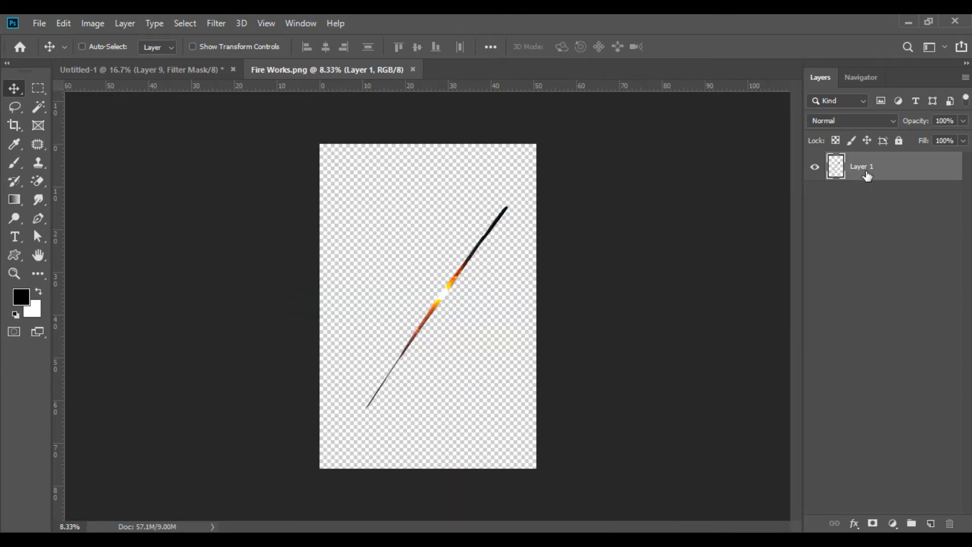
Convert the firework to a Smart Object and drop it into the poster.
{"action": "right_click", "coordinate": [860, 165]}
{"action": "left_click", "coordinate": [731, 211]}
{"action": "left_click_drag", "start_coordinate": [468, 266], "coordinate": [460, 333]}
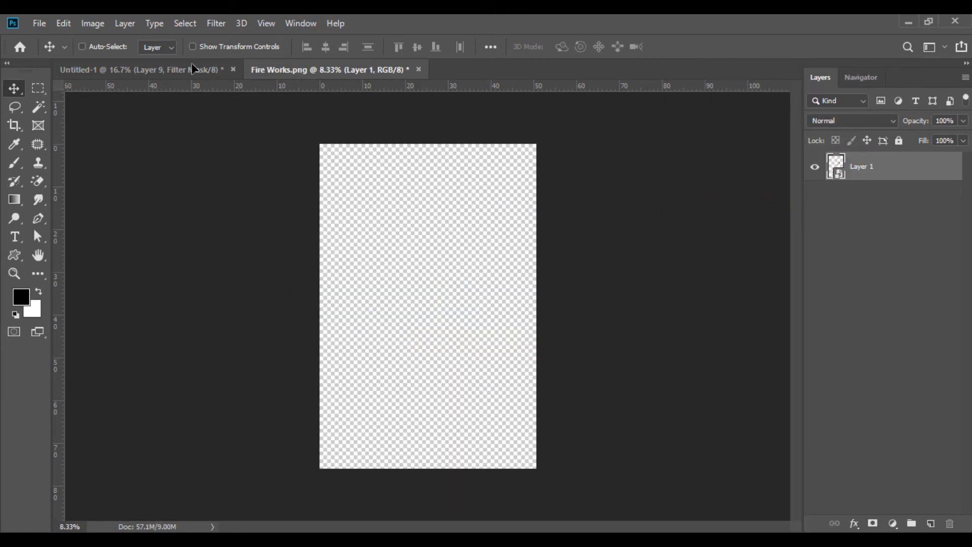
{"action": "left_click_drag", "start_coordinate": [487, 376], "coordinate": [486, 375]}
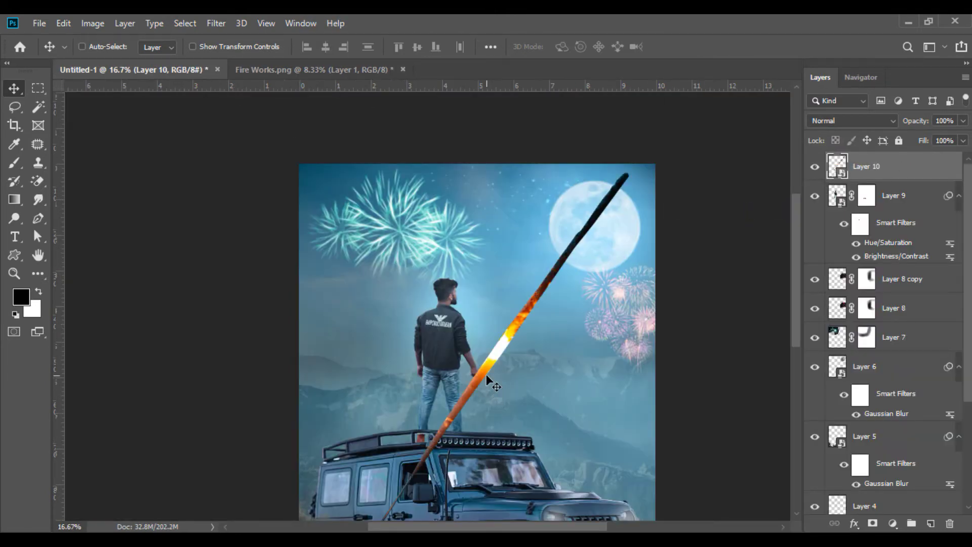
{"action": "key", "text": "ctrl+plus"}
Shrink the fire stick, rotate it about 62.57°, and place it in the man's hand.
{"action": "left_click", "coordinate": [63, 23]}
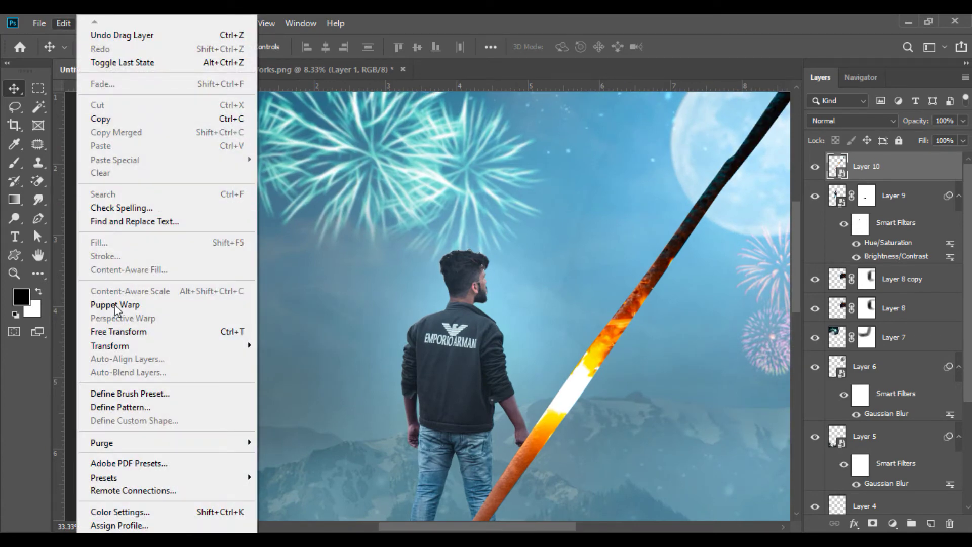
{"action": "left_click", "coordinate": [117, 330]}
{"action": "left_click_drag", "start_coordinate": [384, 47], "coordinate": [304, 46]}
{"action": "left_click", "coordinate": [304, 47]}
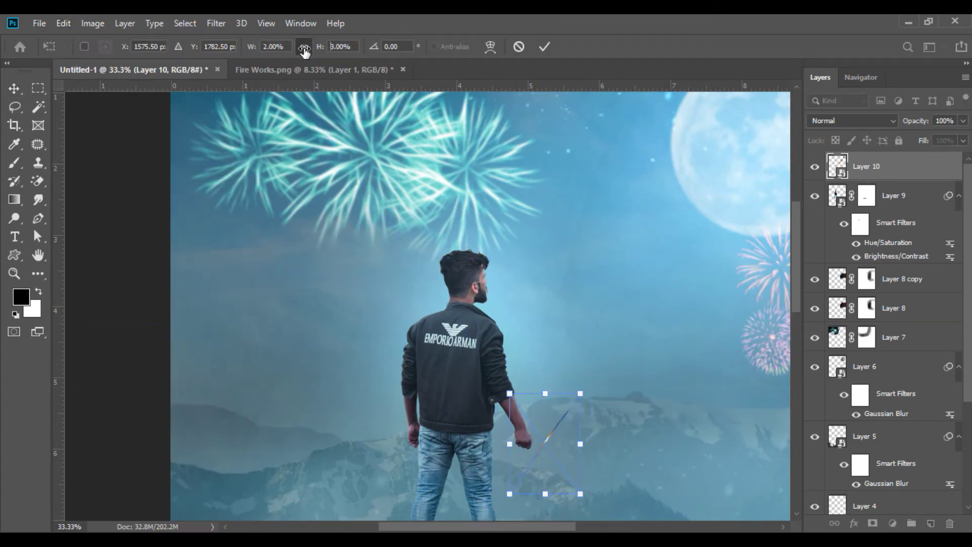
{"action": "left_click_drag", "start_coordinate": [602, 372], "coordinate": [636, 445]}
{"action": "left_click_drag", "start_coordinate": [559, 446], "coordinate": [587, 448]}
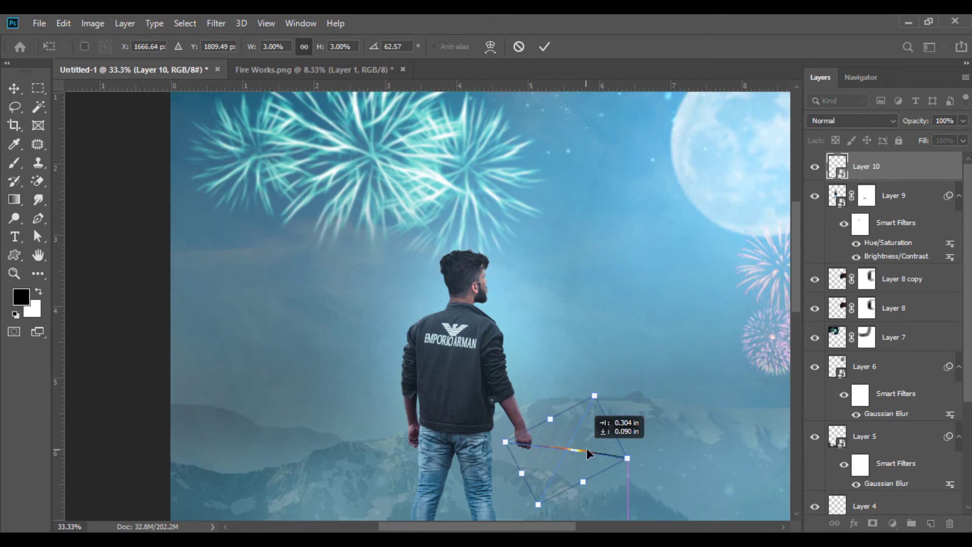
{"action": "scroll", "coordinate": [588, 448], "scroll_direction": "up", "scroll_amount": 2}
{"action": "scroll", "coordinate": [795, 307], "scroll_direction": "down", "scroll_amount": 3}
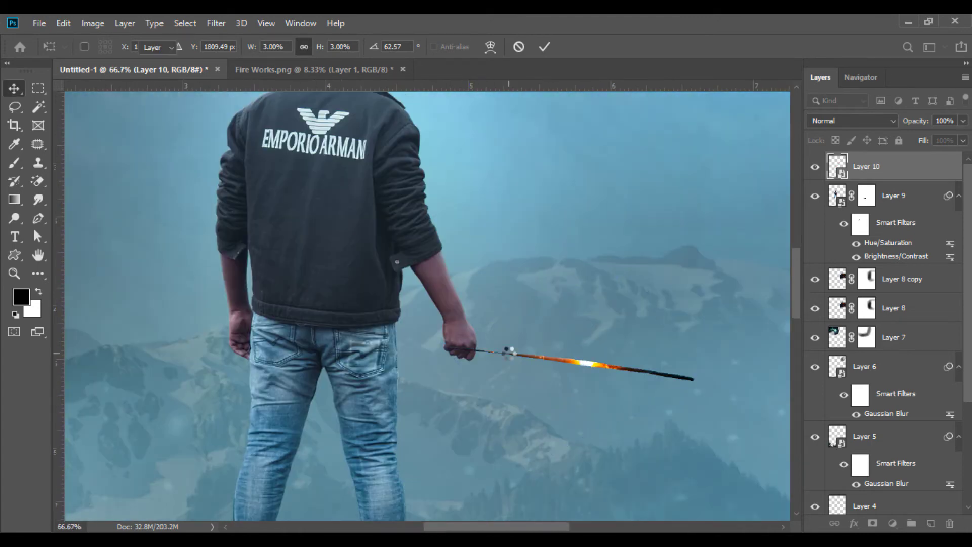
{"action": "key", "text": "Return"}
Add a mask to the fire stick layer and lower its fill to 89%.
{"action": "left_click", "coordinate": [872, 522]}
{"action": "left_click", "coordinate": [17, 166]}
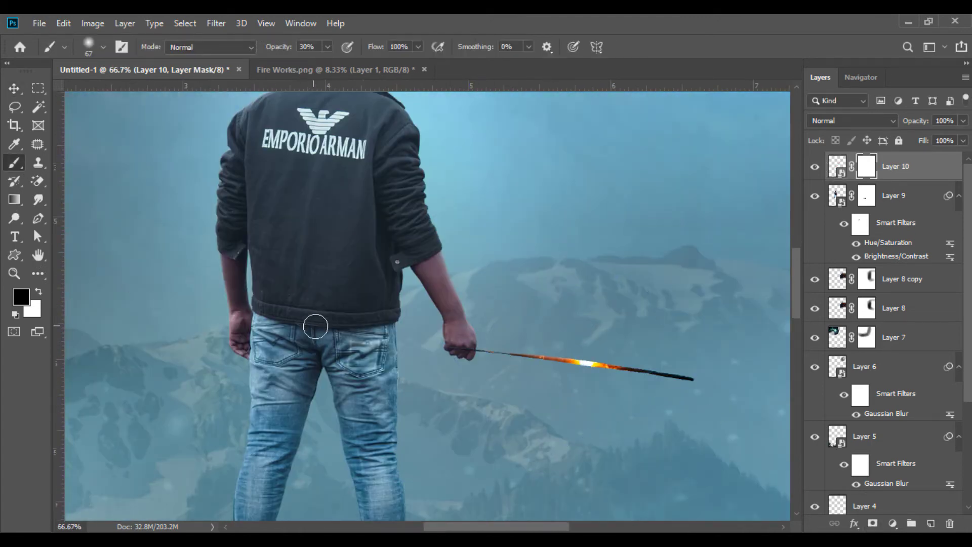
{"action": "scroll", "coordinate": [426, 368], "scroll_direction": "up", "scroll_amount": 2}
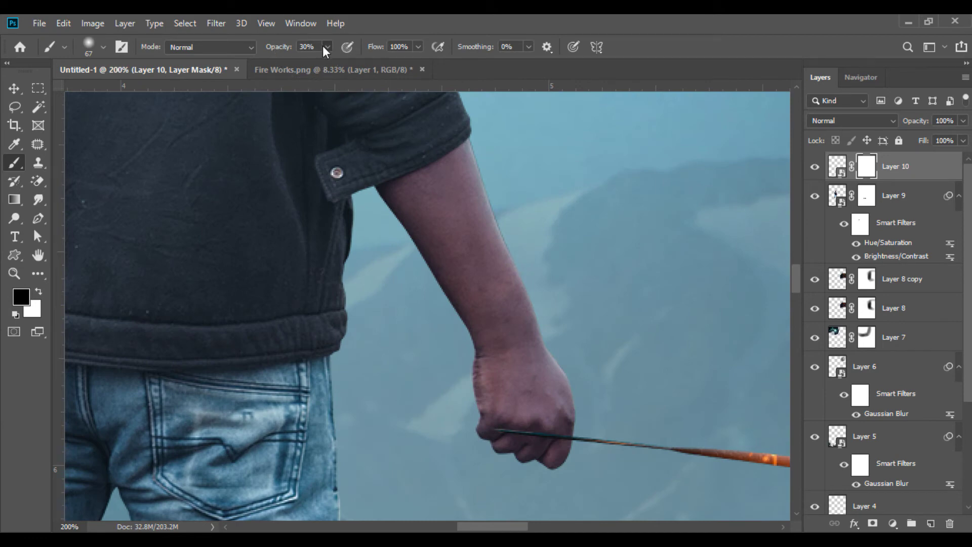
{"action": "right_click", "coordinate": [481, 245]}
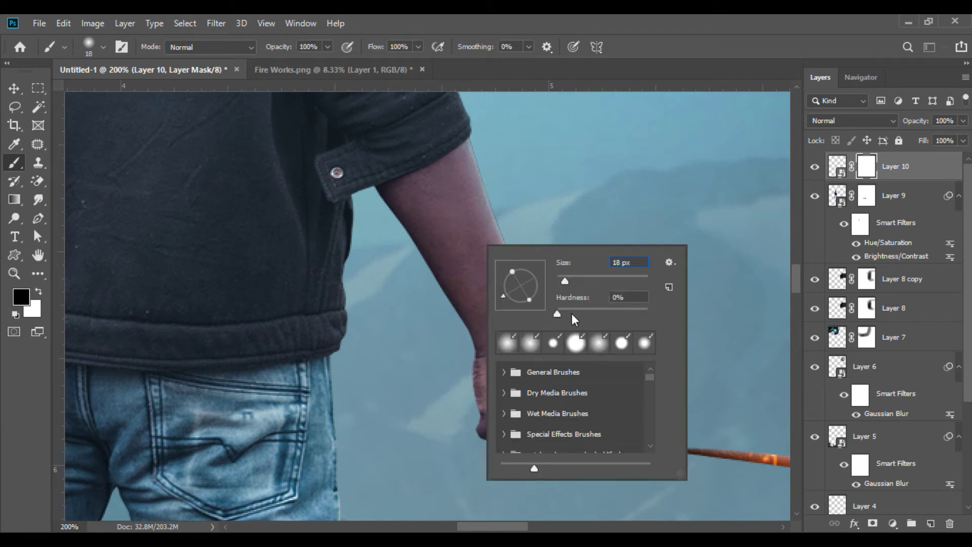
{"action": "key", "text": "Return"}
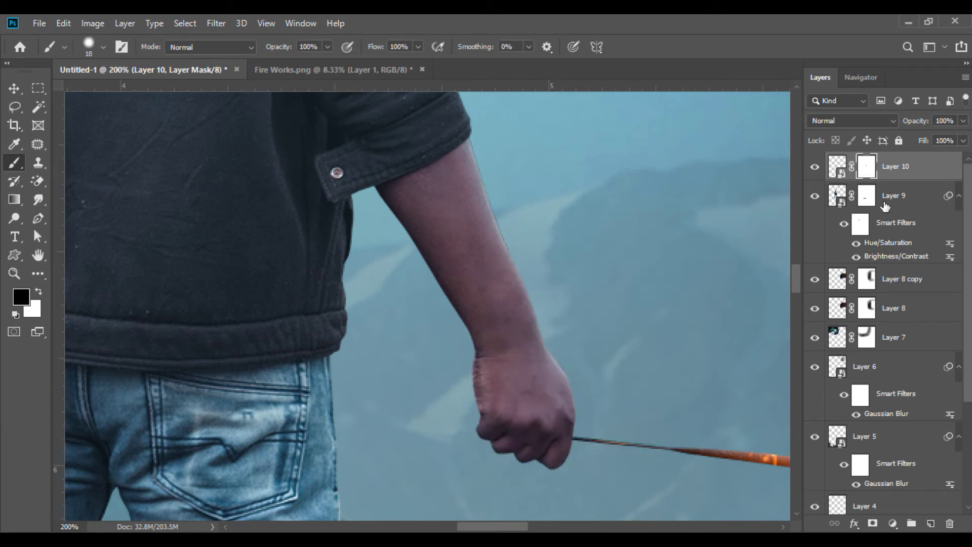
{"action": "left_click_drag", "start_coordinate": [947, 140], "coordinate": [898, 139]}
{"action": "key", "text": "ctrl+minus"}
{"action": "key", "text": "ctrl+minus"}
{"action": "key", "text": "ctrl+minus"}
{"action": "key", "text": "ctrl+minus"}
{"action": "key", "text": "ctrl+minus"}
{"action": "key", "text": "ctrl+minus"}
{"action": "key", "text": "ctrl+minus"}
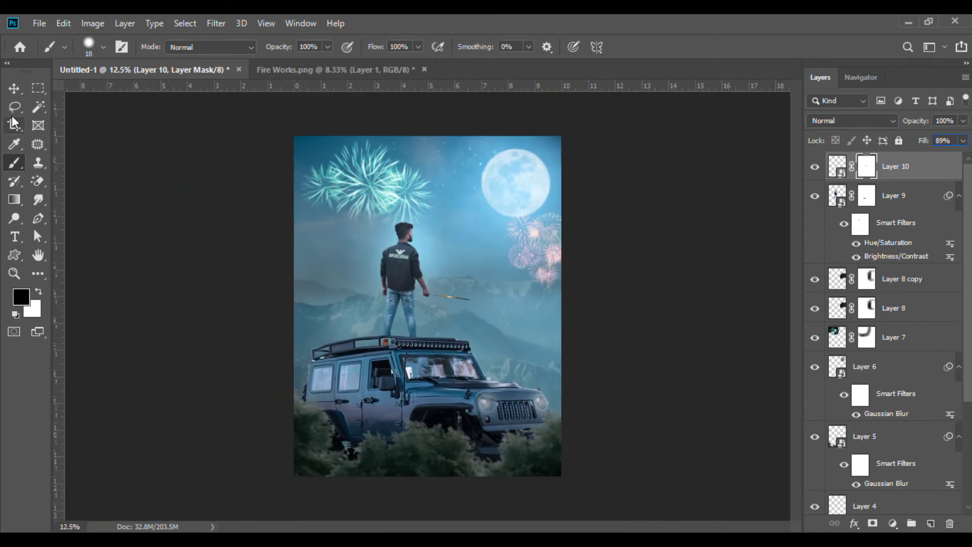
{"action": "left_click", "coordinate": [13, 91]}
Close Fire Works.png without saving and open Fire Sparkle.png.
{"action": "left_click", "coordinate": [425, 71]}
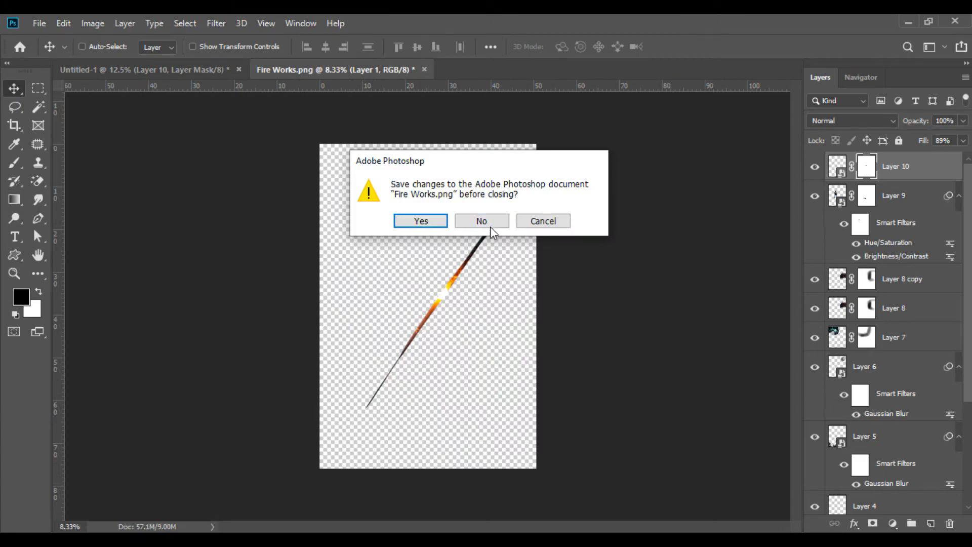
{"action": "left_click", "coordinate": [490, 226]}
{"action": "left_click", "coordinate": [408, 539]}
{"action": "left_click_drag", "start_coordinate": [394, 117], "coordinate": [392, 235]}
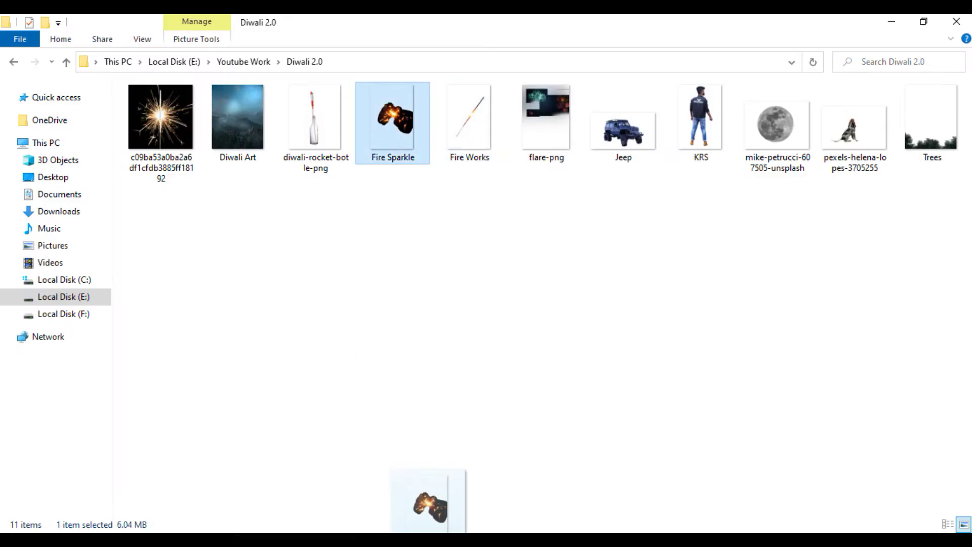
{"action": "left_click_drag", "start_coordinate": [324, 81], "coordinate": [321, 65]}
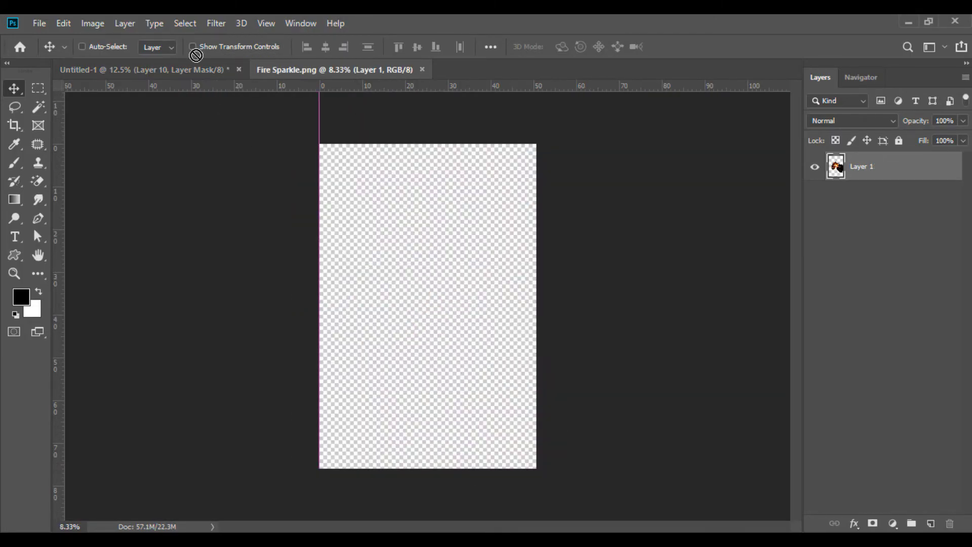
Copy the sparkle into the poster and set its blend mode to Screen.
{"action": "left_click_drag", "start_coordinate": [320, 101], "coordinate": [437, 290]}
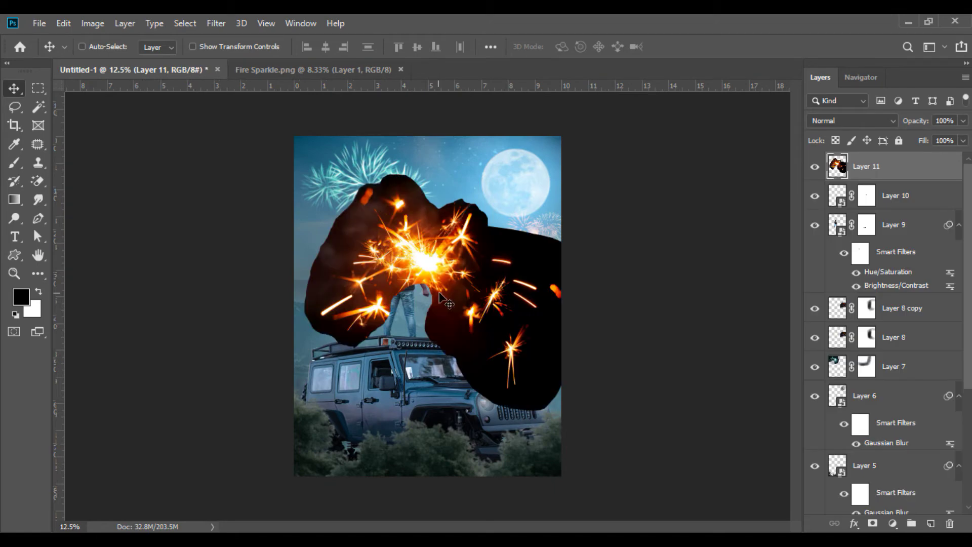
{"action": "left_click", "coordinate": [850, 120]}
{"action": "left_click", "coordinate": [832, 239]}
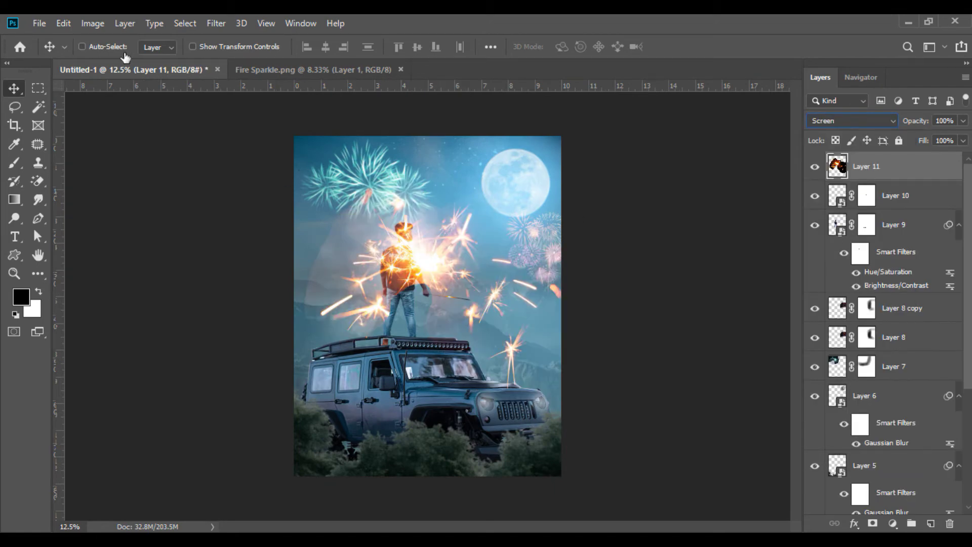
Shrink the sparkle to 9%, rotate it along the stick, and set it on the tip.
{"action": "left_click", "coordinate": [62, 24]}
{"action": "left_click", "coordinate": [136, 329]}
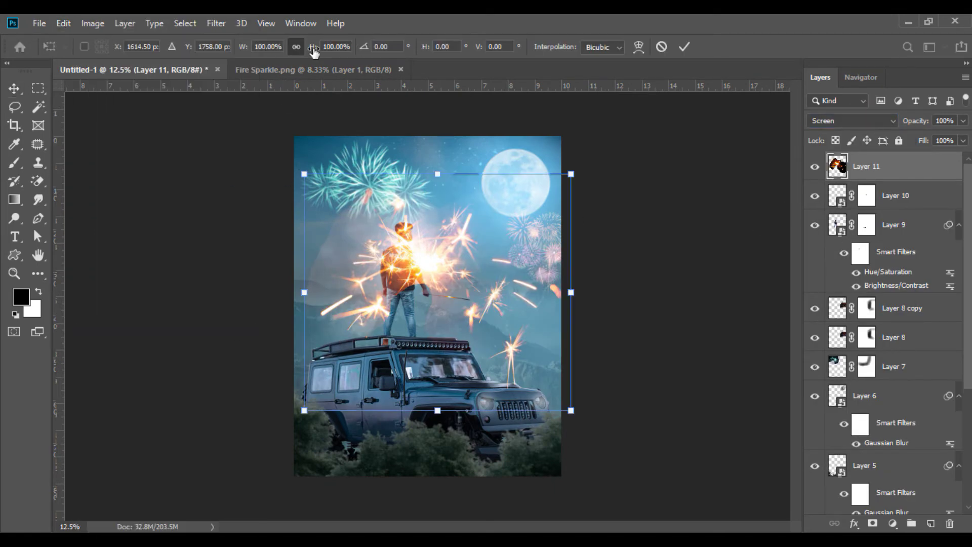
{"action": "left_click_drag", "start_coordinate": [313, 51], "coordinate": [250, 52]}
{"action": "key", "text": "ctrl+plus"}
{"action": "key", "text": "ctrl+plus"}
{"action": "key", "text": "ctrl+plus"}
{"action": "mouse_move", "coordinate": [538, 156]}
{"action": "left_mouse_down"}
{"action": "mouse_move", "coordinate": [488, 136]}
{"action": "mouse_move", "coordinate": [444, 144]}
{"action": "left_mouse_up"}
{"action": "left_click_drag", "start_coordinate": [487, 251], "coordinate": [526, 256]}
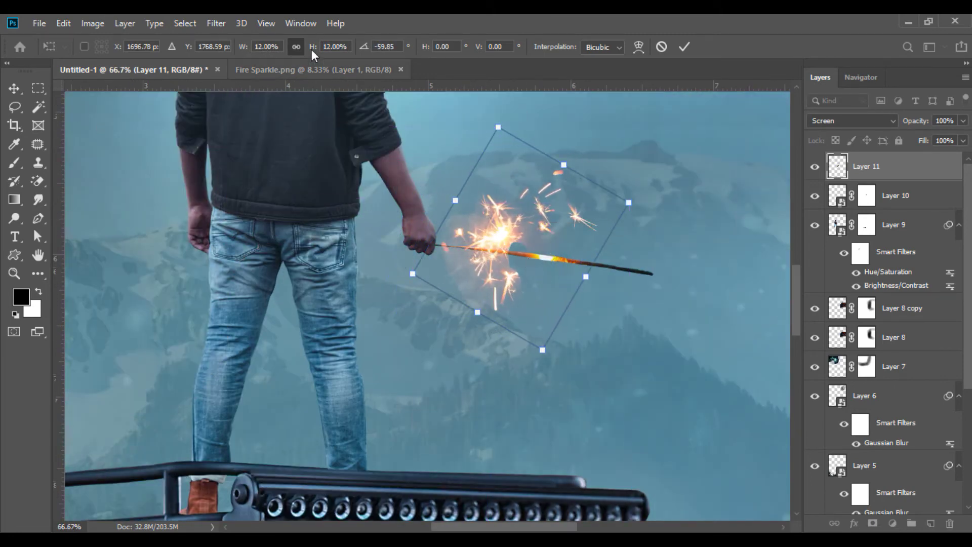
{"action": "left_click_drag", "start_coordinate": [313, 54], "coordinate": [256, 66]}
{"action": "key", "text": "Return"}
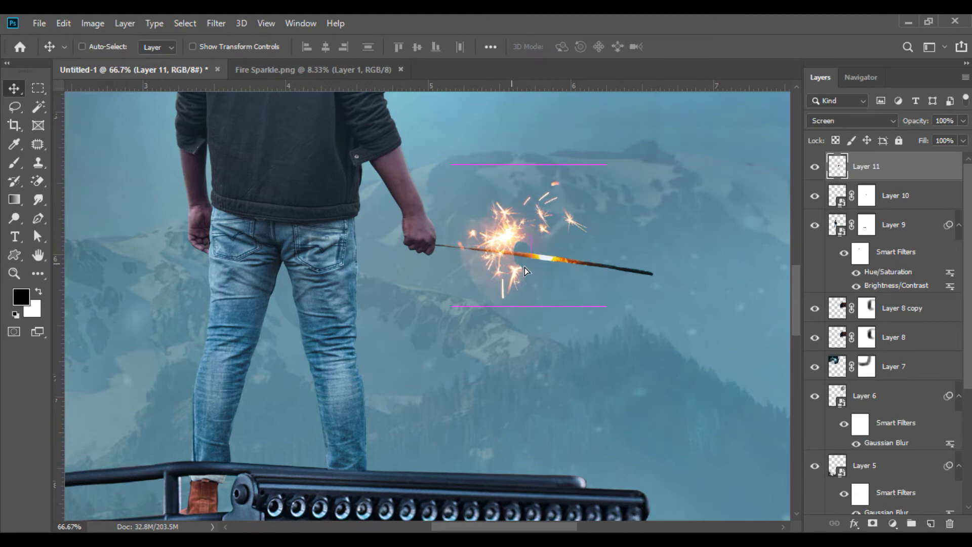
{"action": "left_click_drag", "start_coordinate": [513, 265], "coordinate": [537, 273]}
Add a mask to the sparkle layer and paint it with a 30% opacity brush.
{"action": "left_click", "coordinate": [871, 524]}
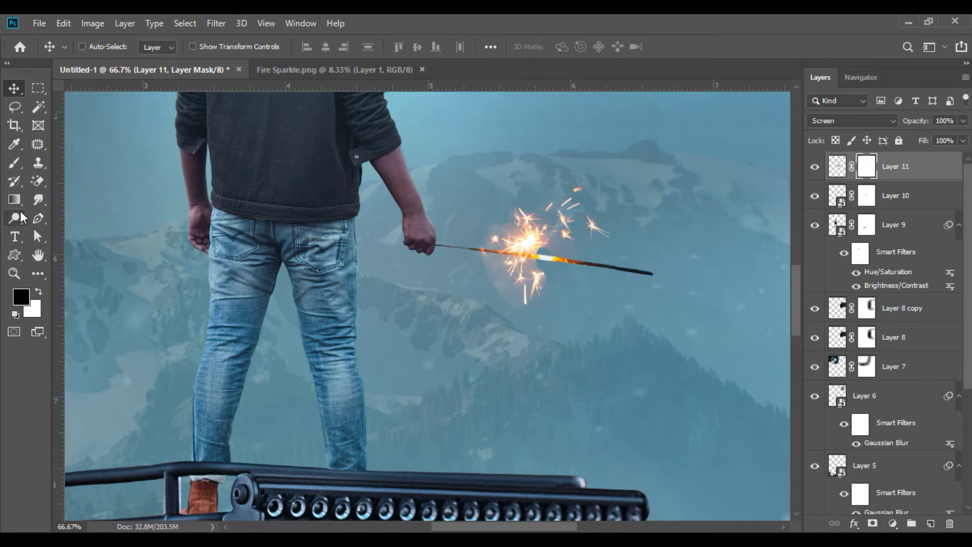
{"action": "left_click", "coordinate": [15, 163]}
{"action": "right_click", "coordinate": [477, 314]}
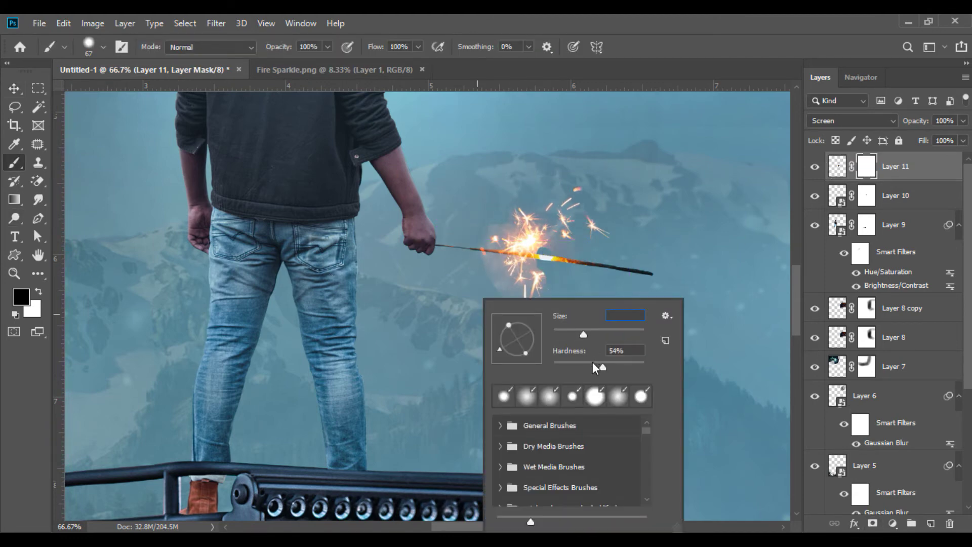
{"action": "left_click", "coordinate": [306, 49]}
{"action": "type", "text": "30"}
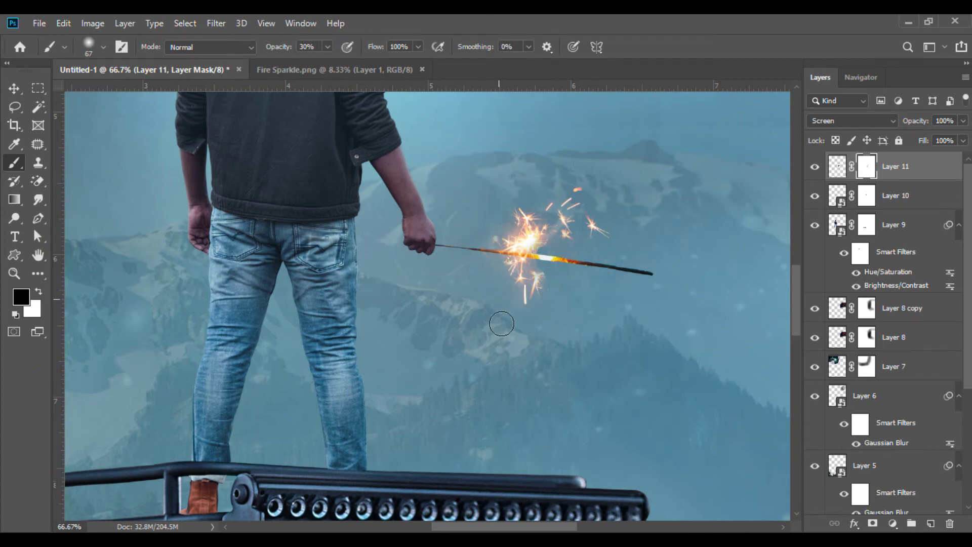
{"action": "key", "text": "ctrl+minus"}
{"action": "key", "text": "ctrl+minus"}
{"action": "key", "text": "ctrl+minus"}
{"action": "key", "text": "v"}
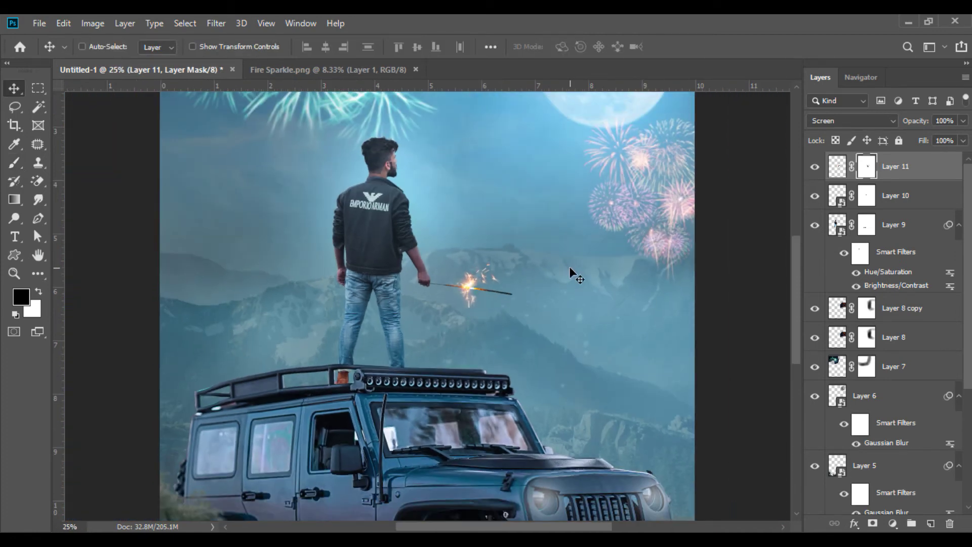
{"action": "key", "text": "ctrl+minus"}
Open the rocket bottle PNG and copy it into the poster.
{"action": "key", "text": "alt+Tab"}
{"action": "left_click_drag", "start_coordinate": [294, 147], "coordinate": [477, 71]}
{"action": "left_click_drag", "start_coordinate": [431, 283], "coordinate": [447, 330]}
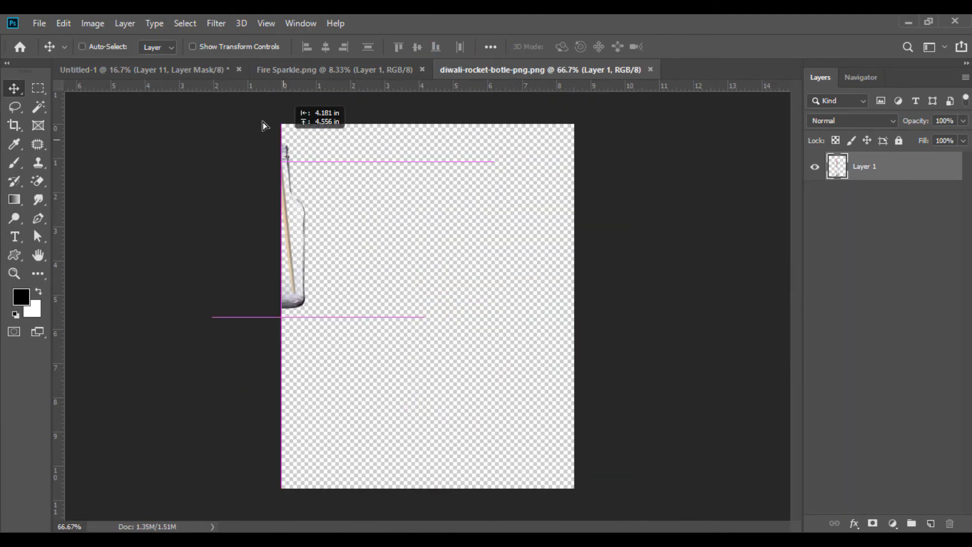
Scale the rocket bottle down and place it on the roof rack below the sparkler.
{"action": "left_click", "coordinate": [63, 23]}
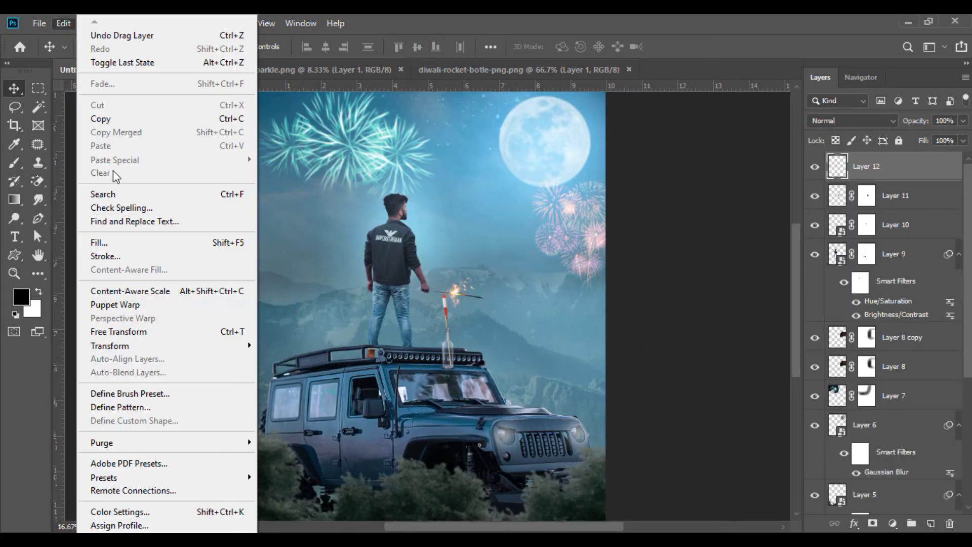
{"action": "left_click", "coordinate": [136, 330]}
{"action": "left_click_drag", "start_coordinate": [312, 44], "coordinate": [293, 45]}
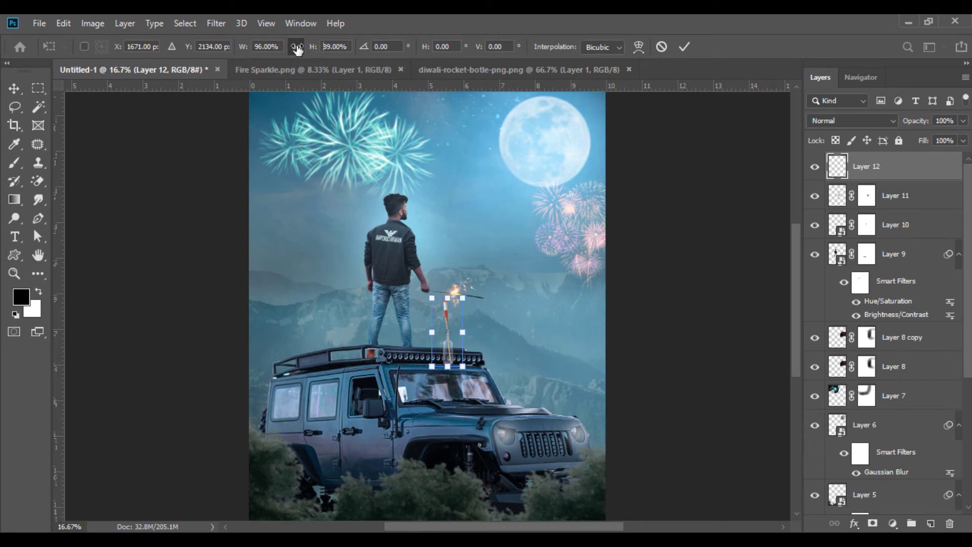
{"action": "left_click", "coordinate": [15, 88]}
{"action": "left_click_drag", "start_coordinate": [447, 334], "coordinate": [465, 335]}
{"action": "scroll", "coordinate": [426, 308], "scroll_direction": "up", "scroll_amount": 4}
{"action": "mouse_move", "coordinate": [577, 466]}
{"action": "left_mouse_down"}
{"action": "mouse_move", "coordinate": [577, 477]}
{"action": "mouse_move", "coordinate": [560, 473]}
{"action": "left_mouse_up"}
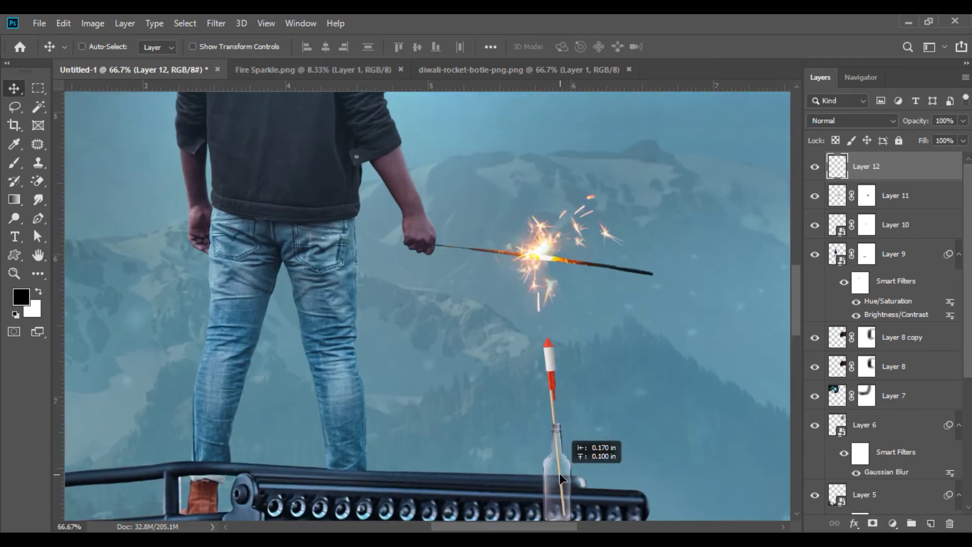
Adjust the rocket bottle layer in the Layers panel and add a layer mask.
{"action": "left_click_drag", "start_coordinate": [795, 299], "coordinate": [795, 320]}
{"action": "left_click_drag", "start_coordinate": [551, 393], "coordinate": [550, 393]}
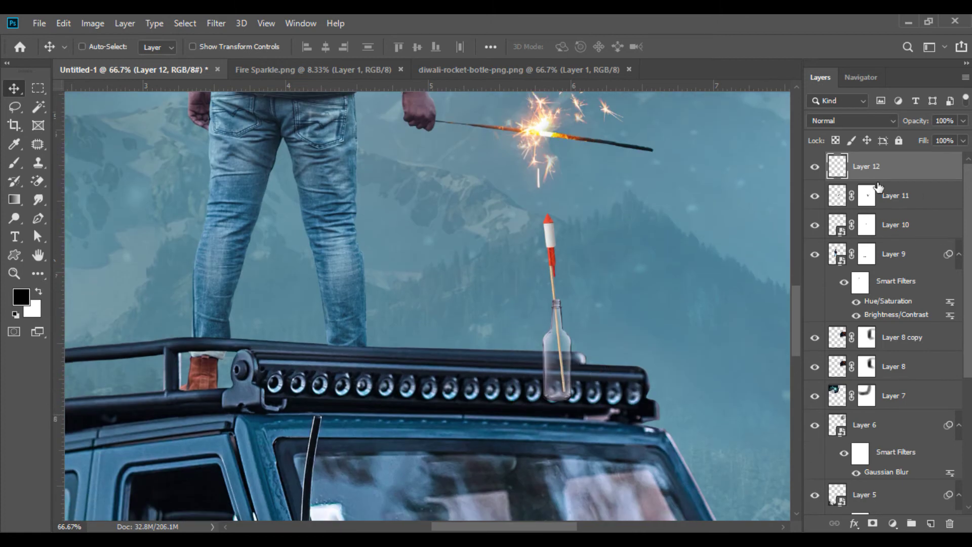
{"action": "left_click", "coordinate": [872, 523]}
{"action": "scroll", "coordinate": [837, 431], "scroll_direction": "down", "scroll_amount": 3}
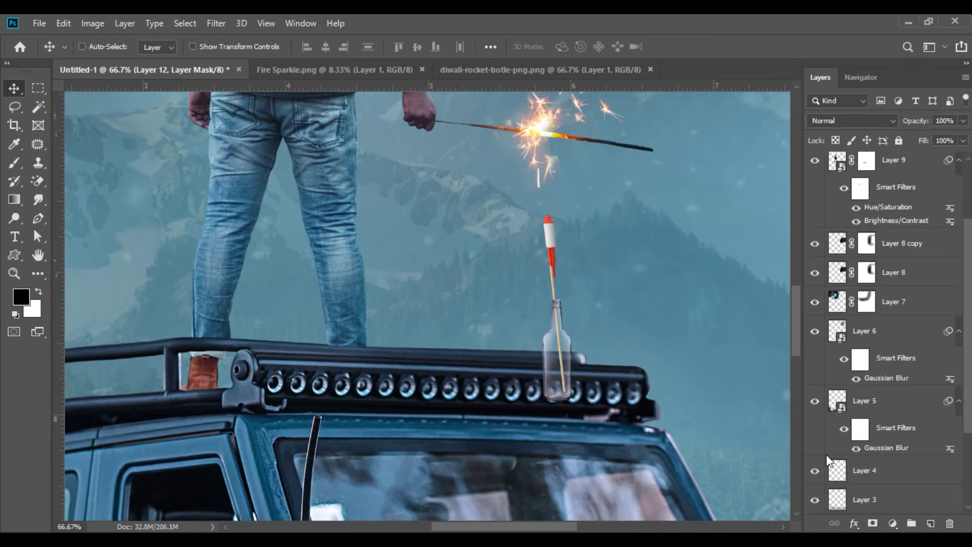
Hide the rocket bottle's base behind the roof rack by painting its mask at 100% brush opacity.
{"action": "scroll", "coordinate": [948, 330], "scroll_direction": "down", "scroll_amount": 3}
{"action": "scroll", "coordinate": [948, 330], "scroll_direction": "down", "scroll_amount": 2}
{"action": "left_click", "coordinate": [837, 412], "text": "ctrl"}
{"action": "scroll", "coordinate": [970, 312], "scroll_direction": "up", "scroll_amount": 8}
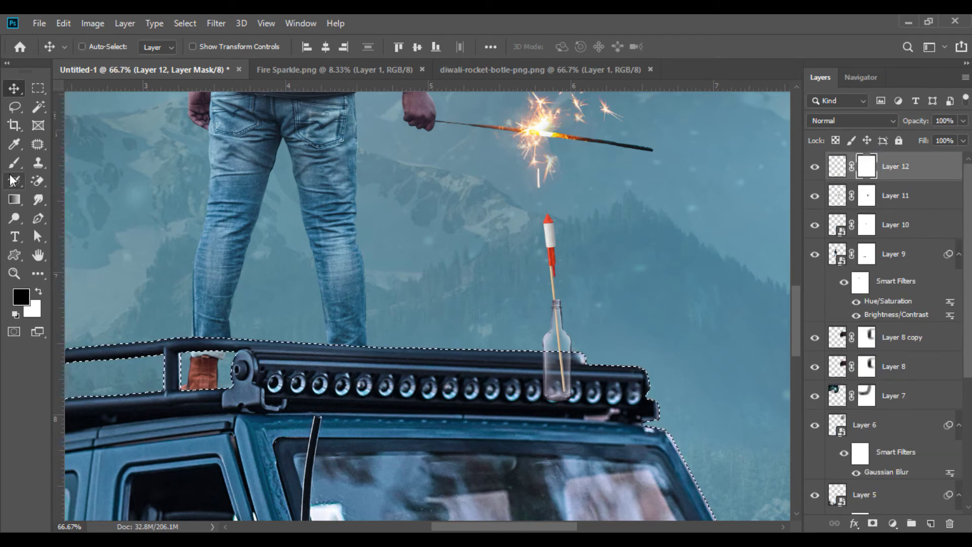
{"action": "key", "text": "b"}
{"action": "left_click", "coordinate": [328, 47]}
{"action": "left_click_drag", "start_coordinate": [325, 64], "coordinate": [384, 64]}
{"action": "left_click_drag", "start_coordinate": [557, 380], "coordinate": [513, 397]}
{"action": "key", "text": "v"}
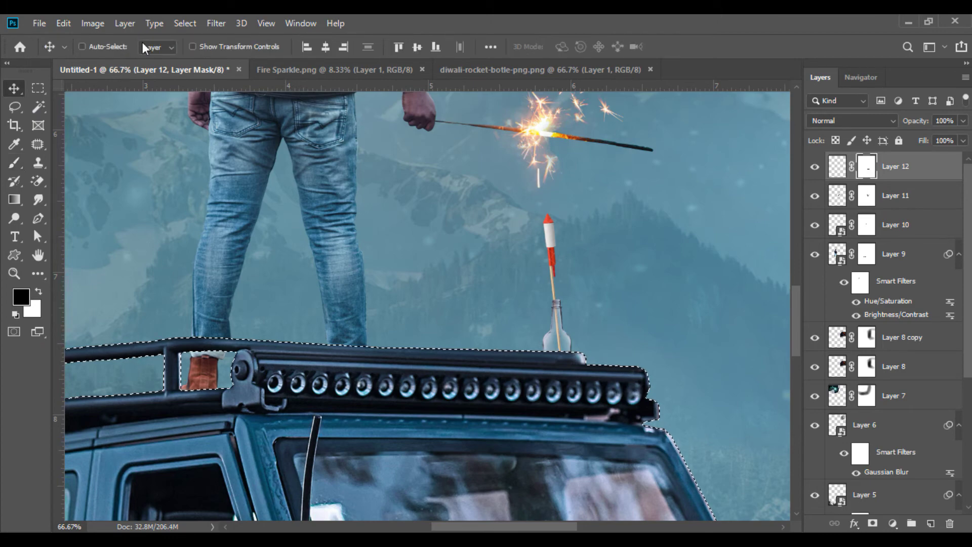
{"action": "left_click", "coordinate": [178, 25]}
{"action": "left_click", "coordinate": [196, 53]}
Darken the bottle with brightness -74, shift its colour balance toward blue, and set fill to 89%.
{"action": "left_click", "coordinate": [837, 169]}
{"action": "left_click", "coordinate": [91, 24]}
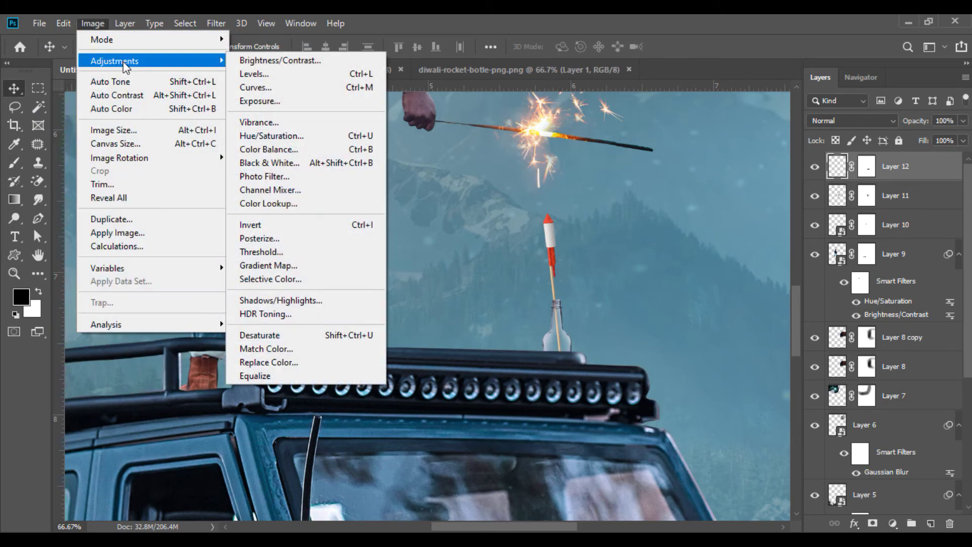
{"action": "left_click", "coordinate": [244, 61]}
{"action": "type", "text": "-74"}
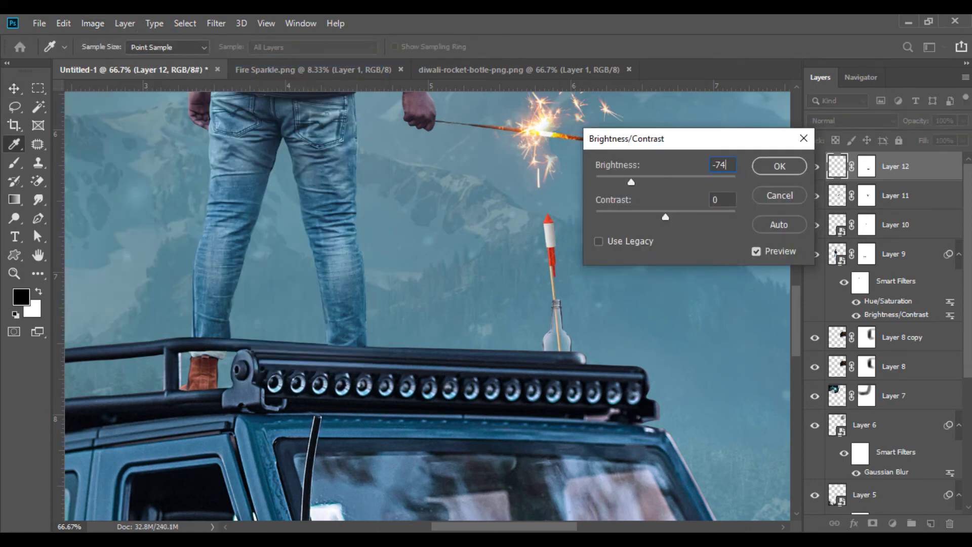
{"action": "key", "text": "Return"}
{"action": "mouse_move", "coordinate": [114, 61]}
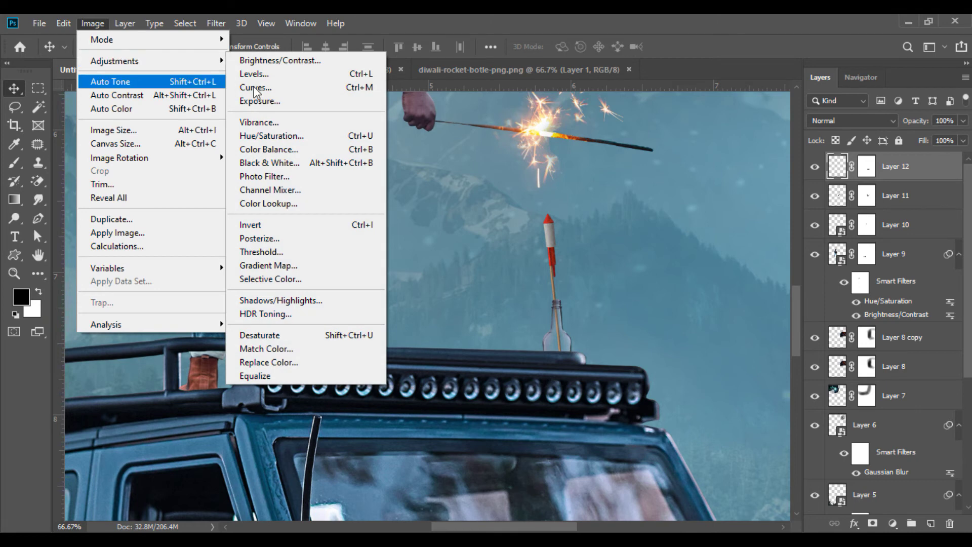
{"action": "left_click", "coordinate": [310, 150]}
{"action": "mouse_move", "coordinate": [707, 357]}
{"action": "left_mouse_down"}
{"action": "mouse_move", "coordinate": [732, 358]}
{"action": "mouse_move", "coordinate": [721, 359]}
{"action": "left_mouse_up"}
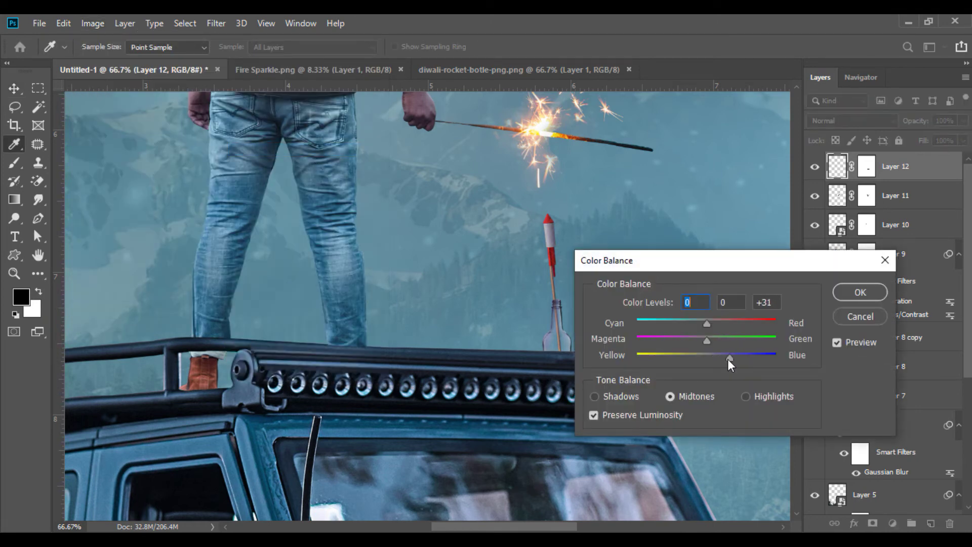
{"action": "key", "text": "v"}
{"action": "left_click", "coordinate": [843, 293]}
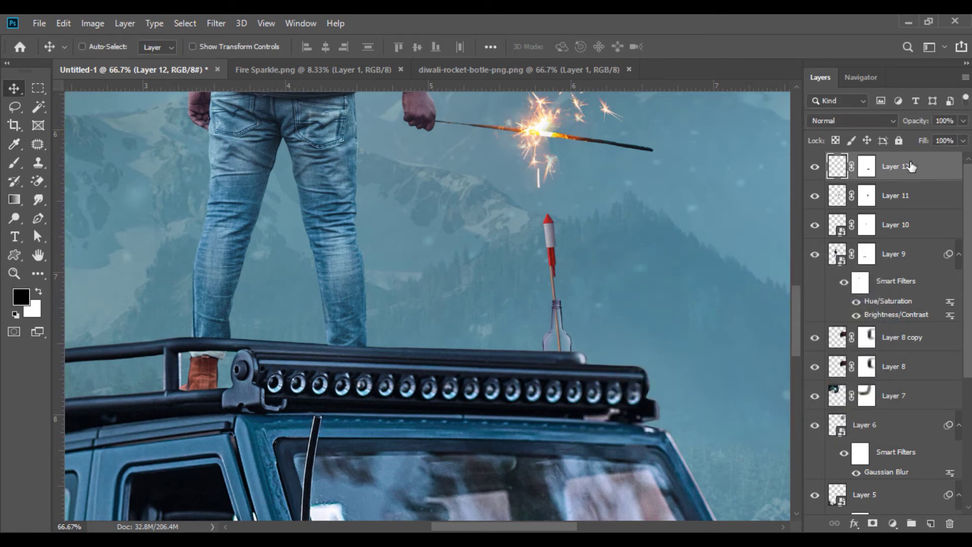
{"action": "left_click", "coordinate": [944, 141]}
{"action": "type", "text": "89"}
{"action": "key", "text": "Return"}
Close the Fire Sparkle and rocket bottle documents and bring the dog photo into the poster.
{"action": "left_click", "coordinate": [400, 69]}
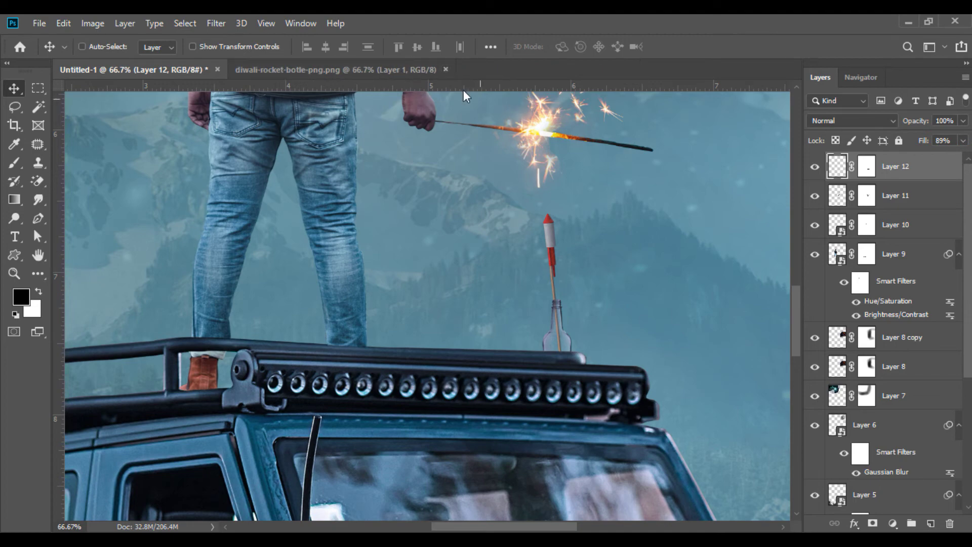
{"action": "left_click", "coordinate": [446, 69]}
{"action": "key", "text": "ctrl+minus"}
{"action": "key", "text": "ctrl+minus"}
{"action": "key", "text": "ctrl+minus"}
{"action": "key", "text": "ctrl+minus"}
{"action": "key", "text": "alt+Tab"}
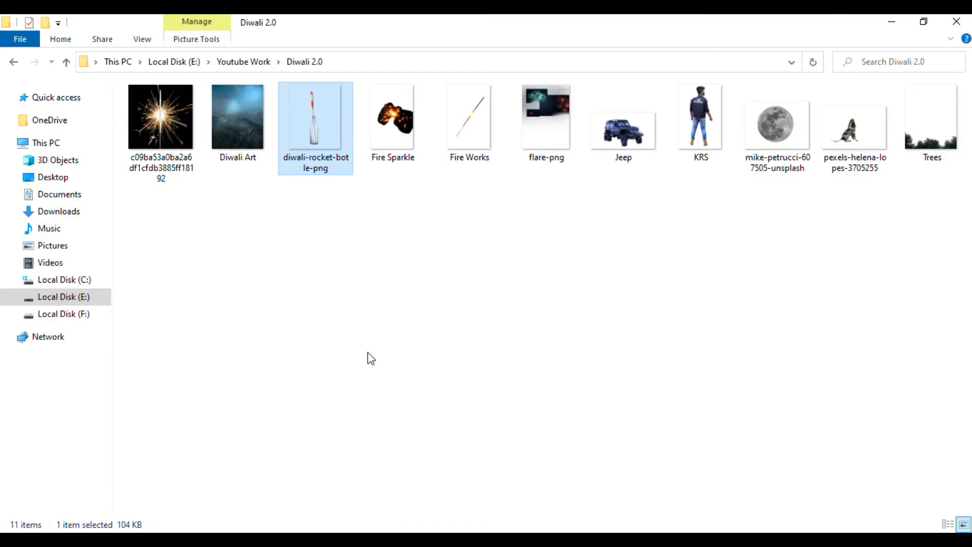
{"action": "mouse_move", "coordinate": [854, 127]}
{"action": "left_mouse_down"}
{"action": "mouse_move", "coordinate": [424, 474]}
{"action": "mouse_move", "coordinate": [332, 71]}
{"action": "left_mouse_up"}
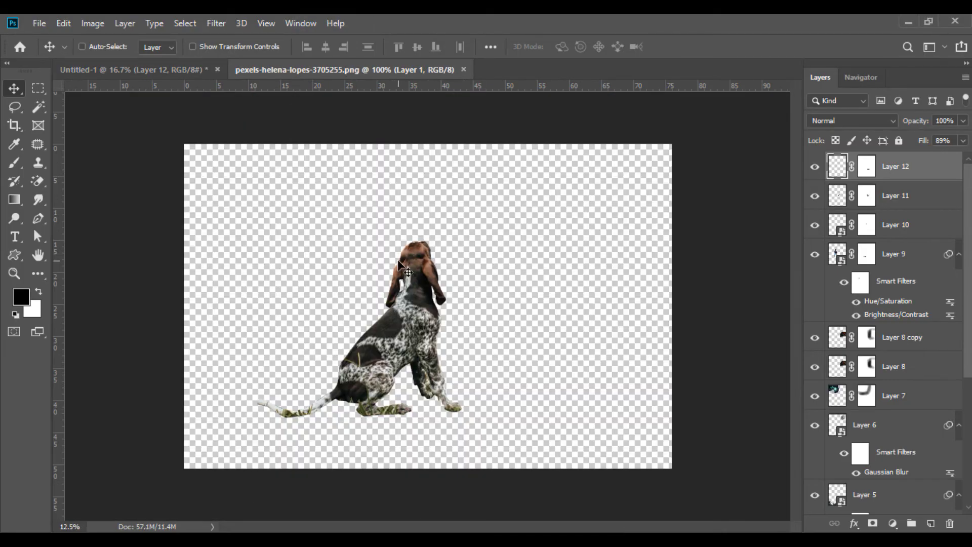
{"action": "mouse_move", "coordinate": [400, 177]}
{"action": "left_mouse_down"}
{"action": "mouse_move", "coordinate": [157, 68]}
{"action": "mouse_move", "coordinate": [314, 320]}
{"action": "left_mouse_up"}
Scale the dog to 31% and place it on the jeep's roof.
{"action": "left_click", "coordinate": [62, 24]}
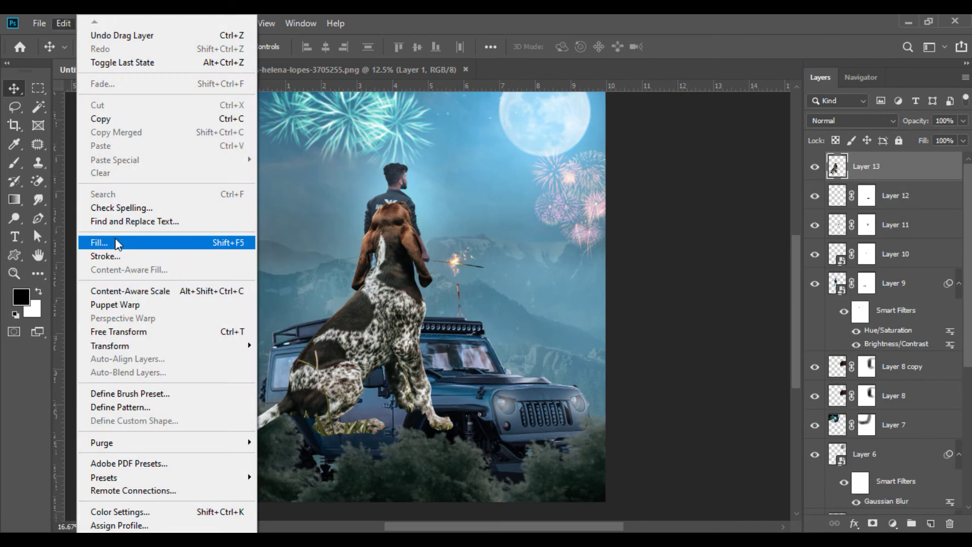
{"action": "left_click", "coordinate": [120, 330]}
{"action": "left_click_drag", "start_coordinate": [310, 49], "coordinate": [294, 41]}
{"action": "left_click_drag", "start_coordinate": [308, 304], "coordinate": [315, 319]}
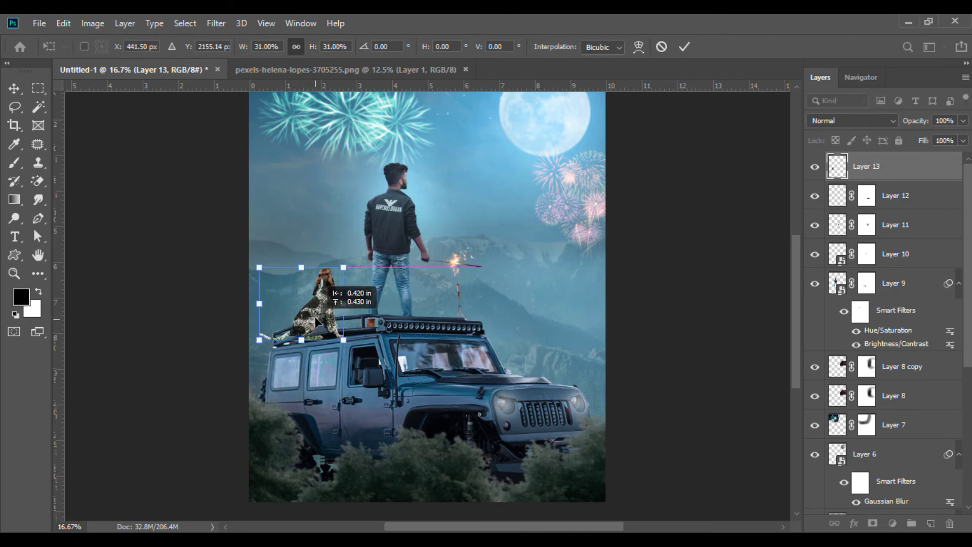
{"action": "key", "text": "Return"}
{"action": "key", "text": "ctrl+plus"}
{"action": "key", "text": "ctrl+plus"}
{"action": "key", "text": "ctrl+plus"}
{"action": "key", "text": "Return"}
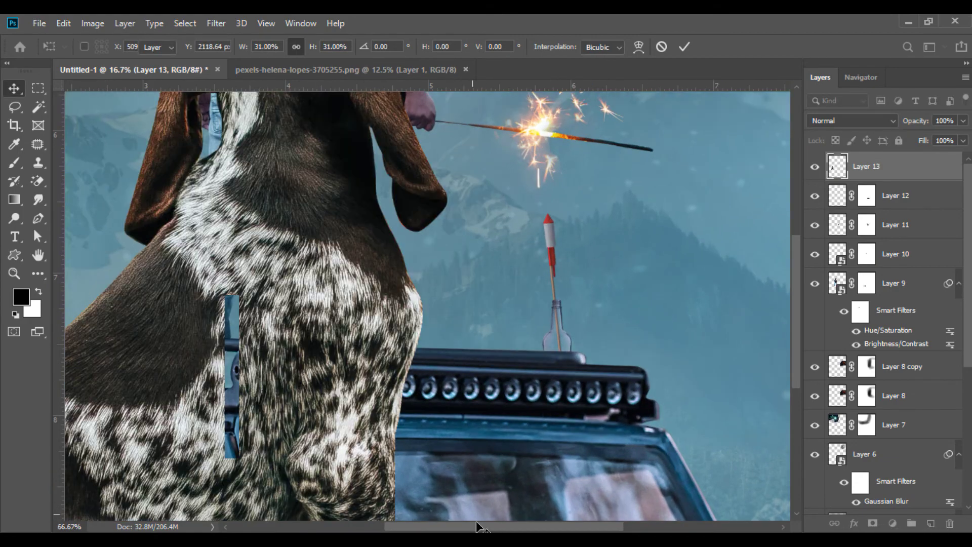
{"action": "key", "text": "ctrl+plus"}
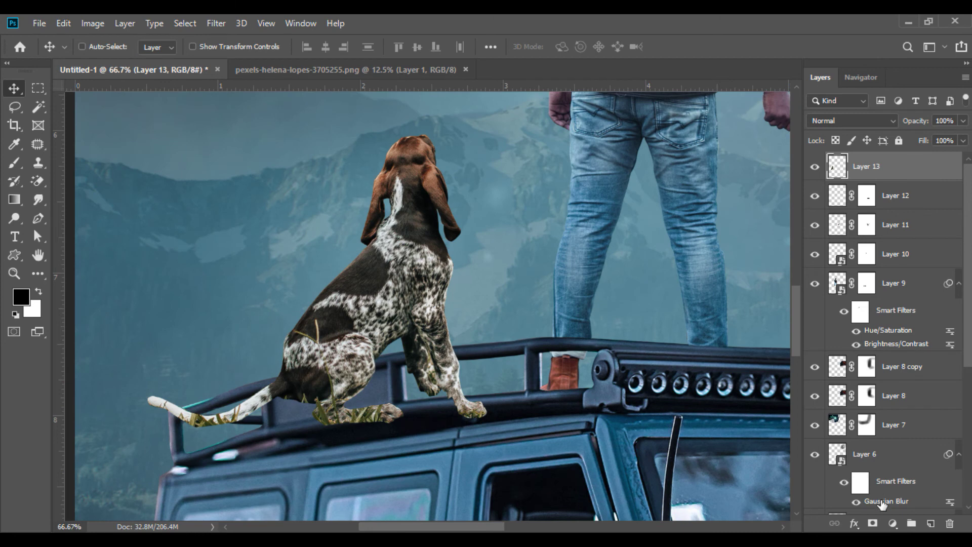
Give Layer 13 a layer mask and load the roof rack's outline as a selection.
{"action": "left_click", "coordinate": [872, 522]}
{"action": "scroll", "coordinate": [961, 455], "scroll_direction": "down", "scroll_amount": 3}
{"action": "scroll", "coordinate": [965, 480], "scroll_direction": "down", "scroll_amount": 3}
{"action": "left_click", "coordinate": [832, 412], "text": "ctrl"}
{"action": "scroll", "coordinate": [967, 205], "scroll_direction": "up", "scroll_amount": 5}
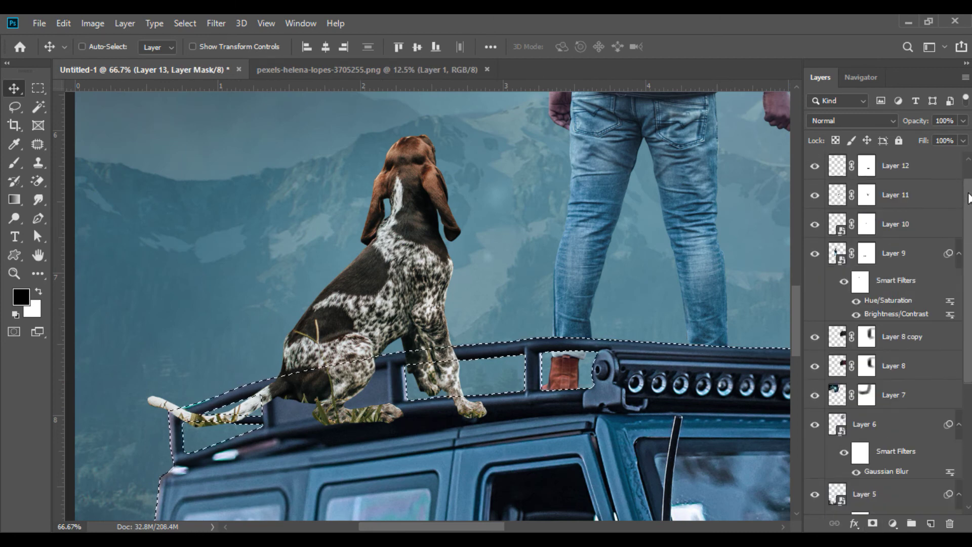
Mask the dog's rear behind the roof rack, then drop the selection.
{"action": "scroll", "coordinate": [967, 205], "scroll_direction": "up", "scroll_amount": 2}
{"action": "left_click", "coordinate": [14, 163]}
{"action": "mouse_move", "coordinate": [342, 378]}
{"action": "left_mouse_down"}
{"action": "mouse_move", "coordinate": [314, 394]}
{"action": "mouse_move", "coordinate": [152, 390]}
{"action": "mouse_move", "coordinate": [476, 371]}
{"action": "mouse_move", "coordinate": [225, 418]}
{"action": "left_mouse_up"}
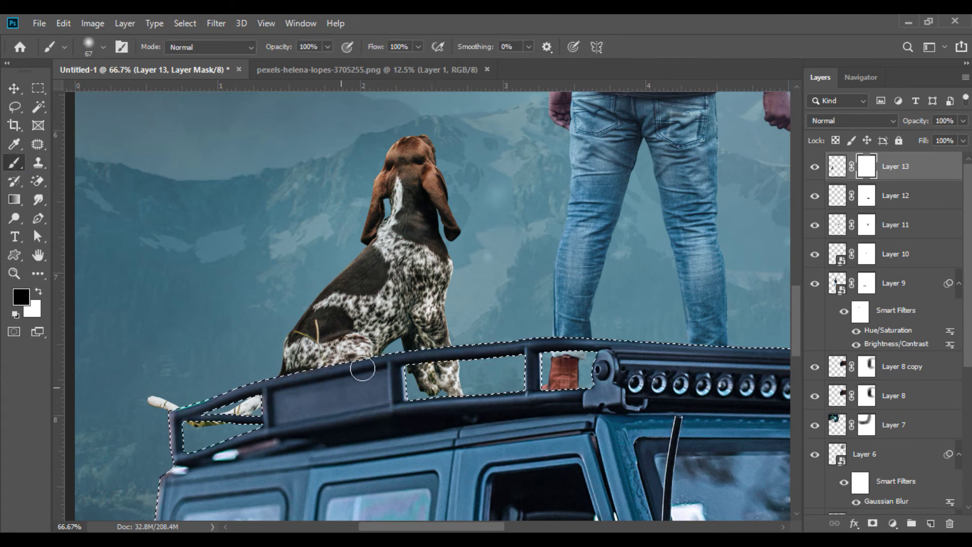
{"action": "key", "text": "v"}
{"action": "left_click", "coordinate": [184, 23]}
{"action": "left_click", "coordinate": [193, 54]}
Darken the dog with a Brightness/Contrast brightness of -27.
{"action": "left_click", "coordinate": [836, 166]}
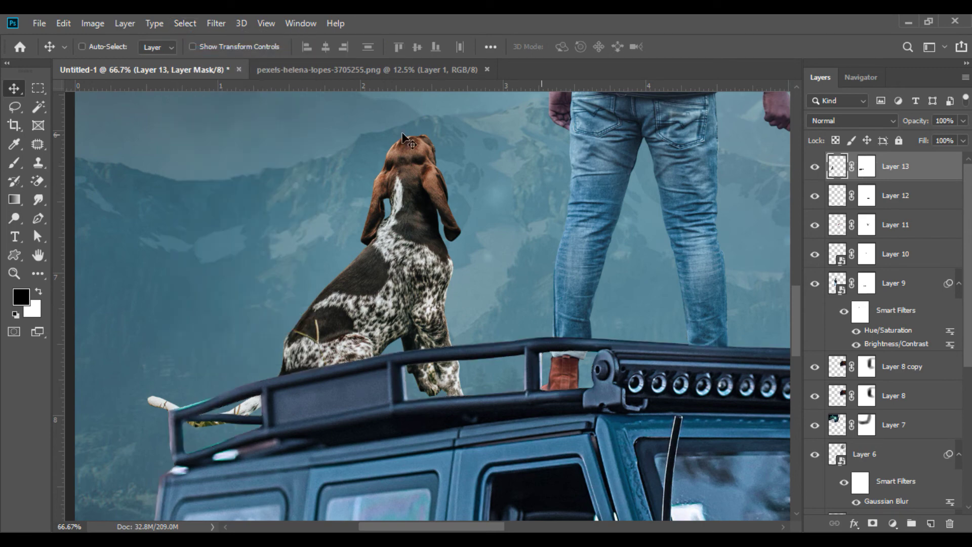
{"action": "left_click", "coordinate": [93, 23]}
{"action": "mouse_move", "coordinate": [114, 61]}
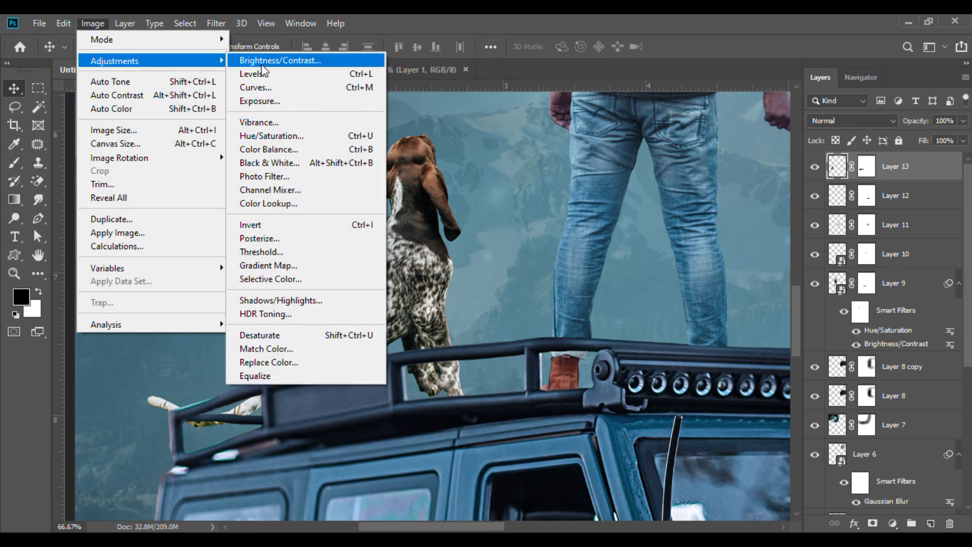
{"action": "left_click", "coordinate": [261, 64]}
{"action": "type", "text": "-27"}
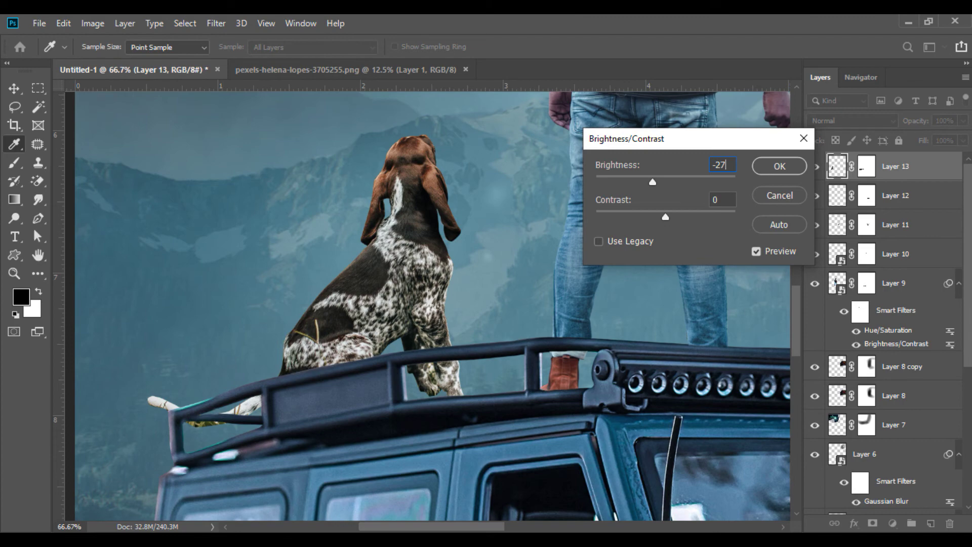
{"action": "left_click", "coordinate": [786, 171]}
{"action": "key", "text": "v"}
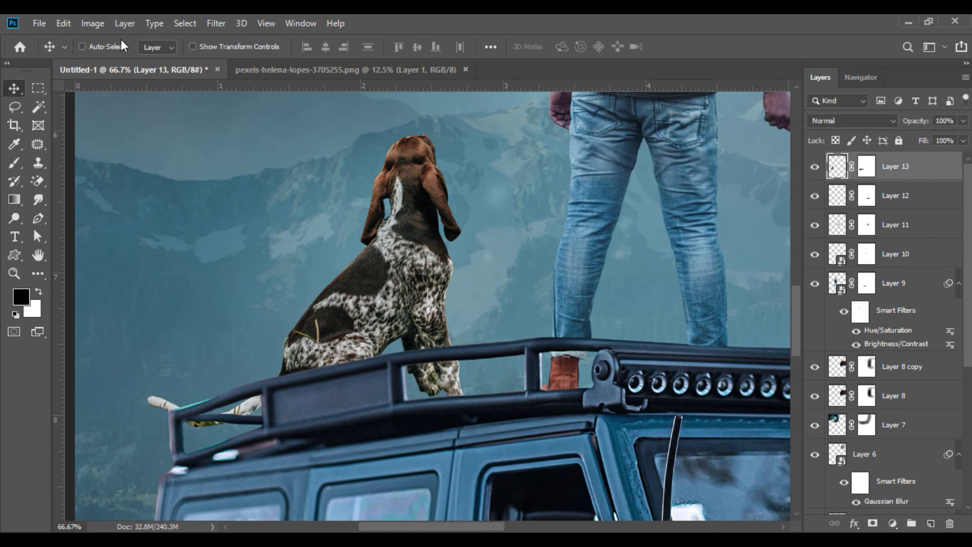
Shift the dog's hue to -177 with Hue/Saturation.
{"action": "left_click", "coordinate": [96, 23]}
{"action": "left_click", "coordinate": [290, 132]}
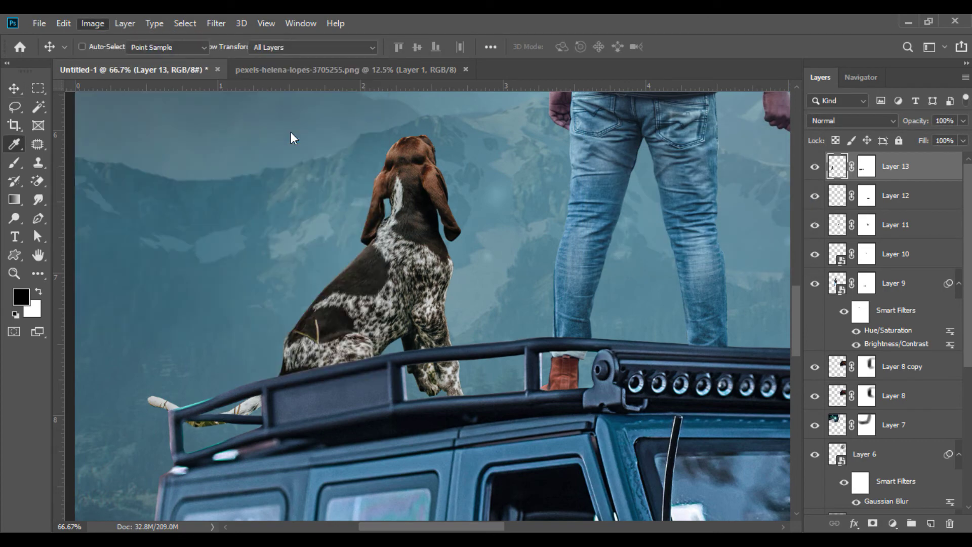
{"action": "double_click", "coordinate": [793, 225]}
{"action": "type", "text": "-177"}
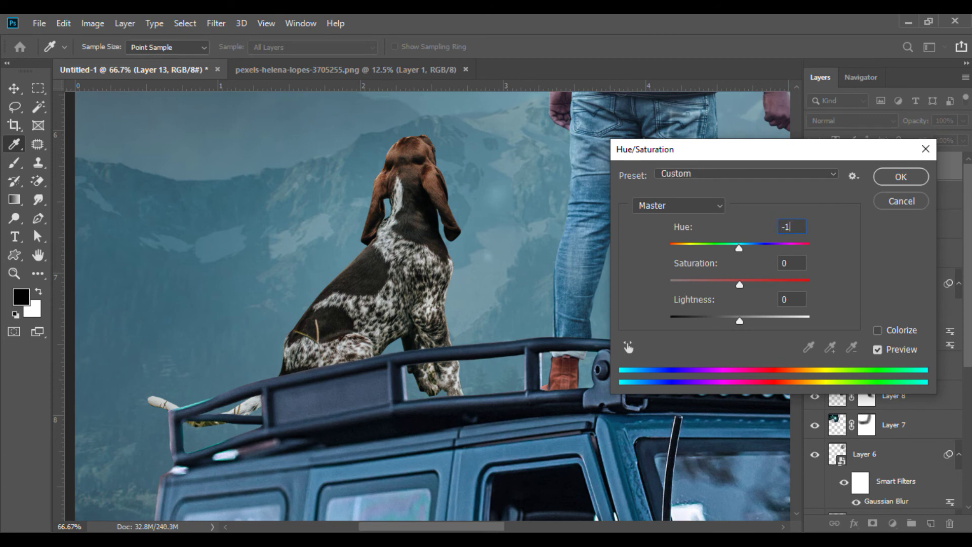
{"action": "left_click", "coordinate": [892, 180]}
Set the dog layer's fill to 83%.
{"action": "double_click", "coordinate": [942, 141]}
{"action": "type", "text": "8"}
{"action": "scroll", "coordinate": [440, 217], "scroll_direction": "down", "scroll_amount": 2}
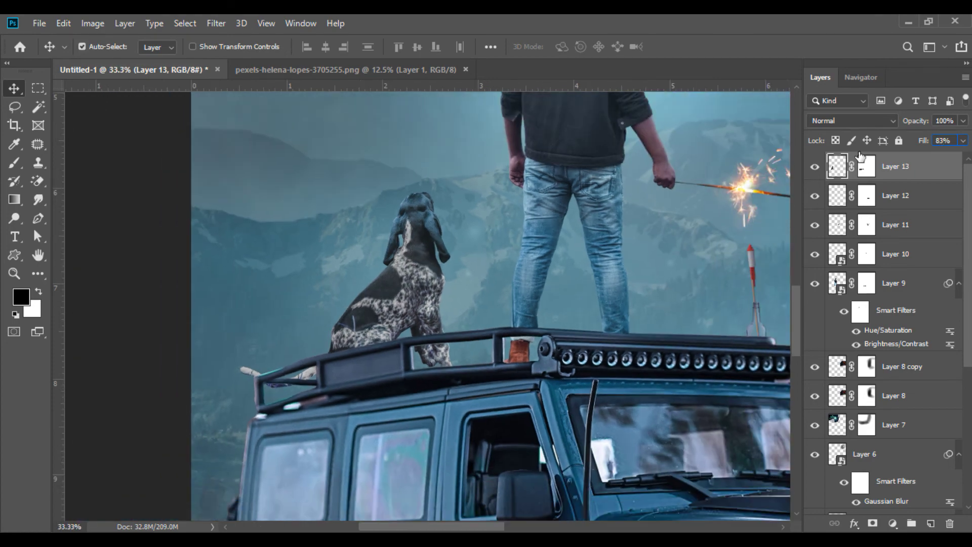
{"action": "scroll", "coordinate": [441, 218], "scroll_direction": "down", "scroll_amount": 3}
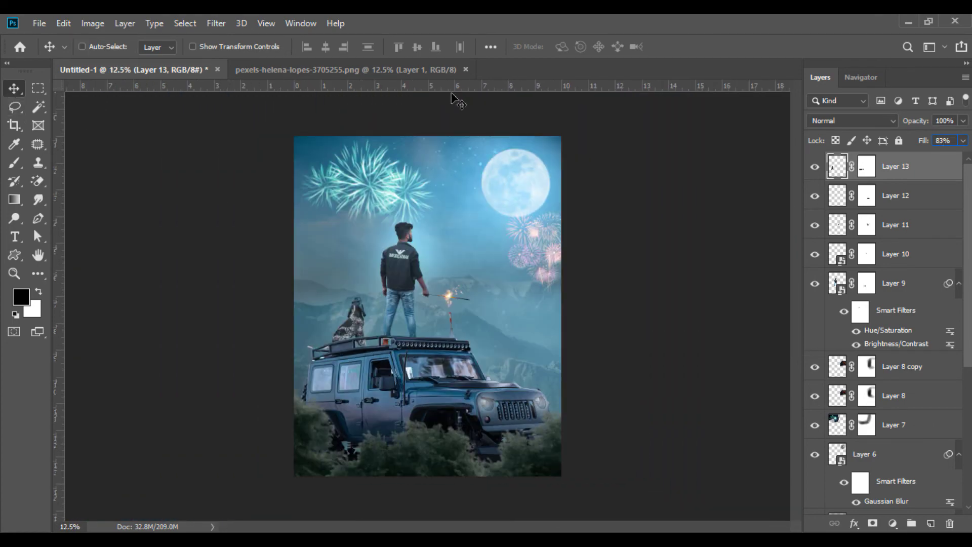
Close the stock photo, merge visible layers into Background, and duplicate it as Background copy.
{"action": "left_click", "coordinate": [465, 70]}
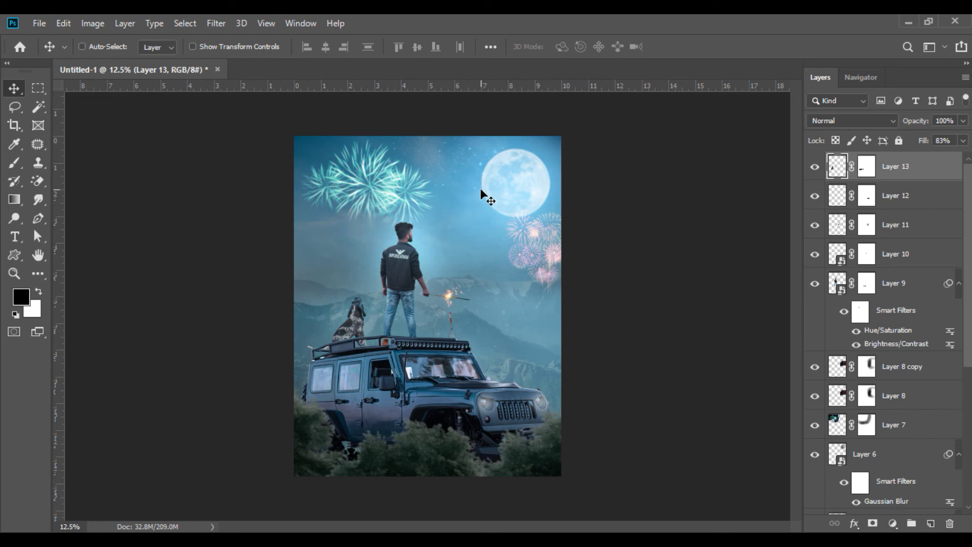
{"action": "right_click", "coordinate": [894, 176]}
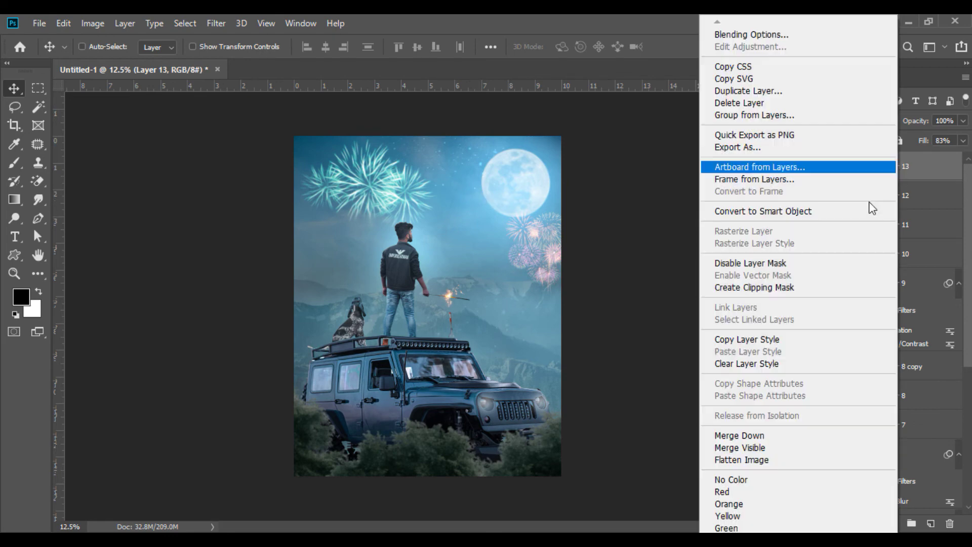
{"action": "left_click", "coordinate": [749, 445]}
{"action": "key", "text": "ctrl+j"}
{"action": "left_click", "coordinate": [214, 23]}
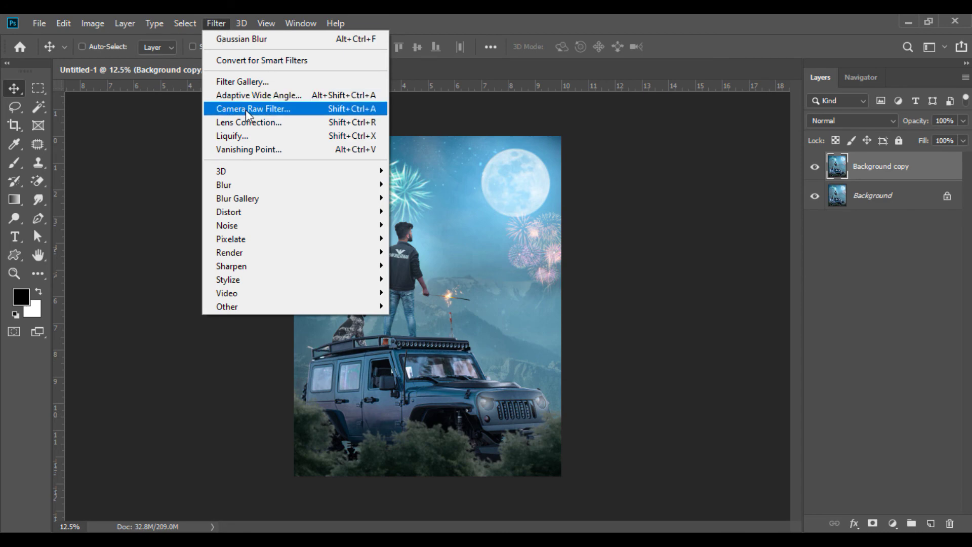
Grade Background copy in Camera Raw with Highlights +18, Shadows +6, Clarity +20, Contrast +29.
{"action": "left_click", "coordinate": [245, 110]}
{"action": "mouse_move", "coordinate": [747, 416]}
{"action": "left_mouse_down"}
{"action": "mouse_move", "coordinate": [768, 415]}
{"action": "mouse_move", "coordinate": [762, 392]}
{"action": "left_mouse_up"}
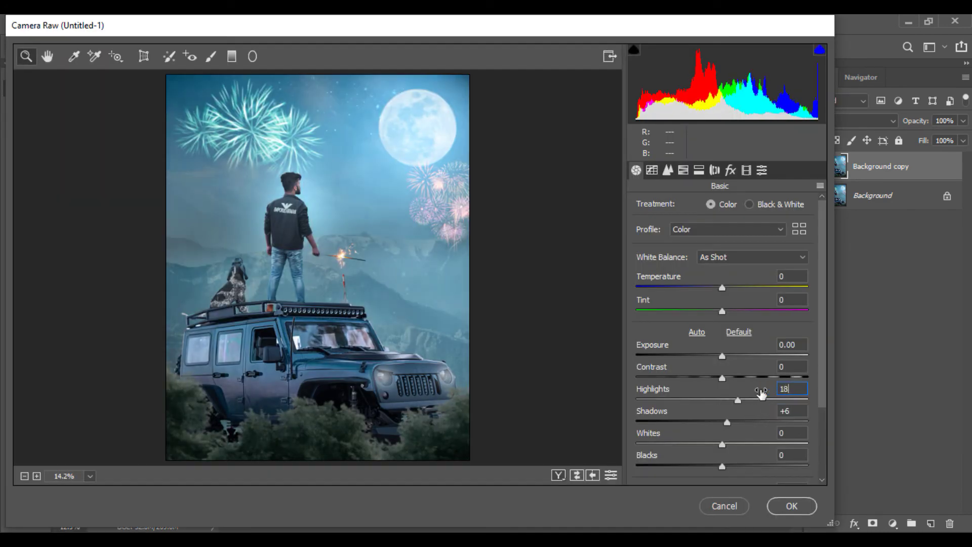
{"action": "scroll", "coordinate": [809, 420], "scroll_direction": "down", "scroll_amount": 1}
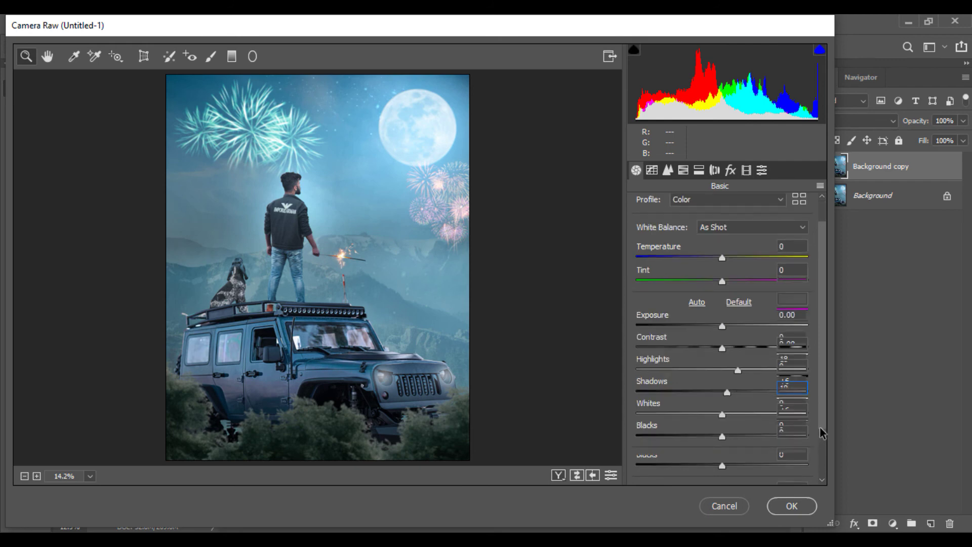
{"action": "scroll", "coordinate": [793, 436], "scroll_direction": "down", "scroll_amount": 1}
{"action": "left_click", "coordinate": [788, 431]}
{"action": "type", "text": "20"}
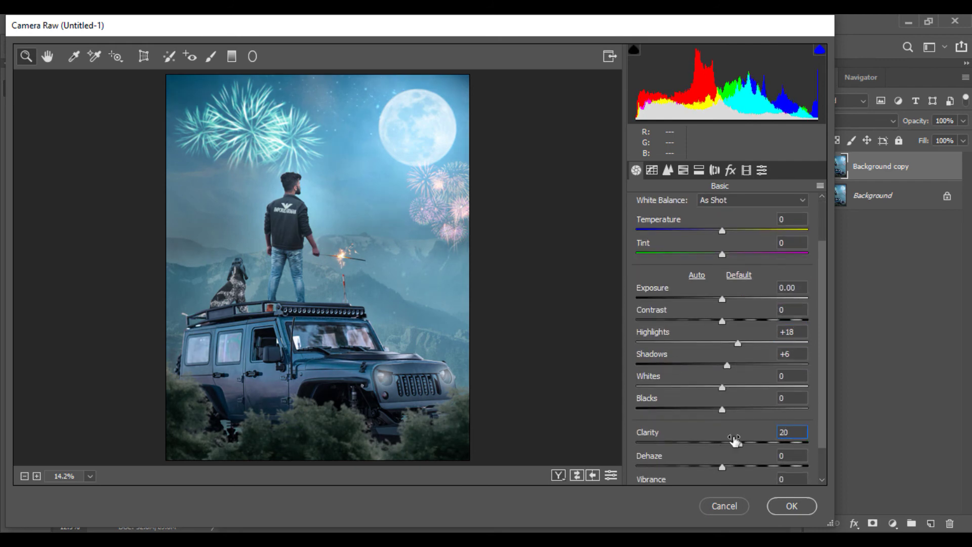
{"action": "left_click", "coordinate": [788, 311]}
{"action": "type", "text": "29"}
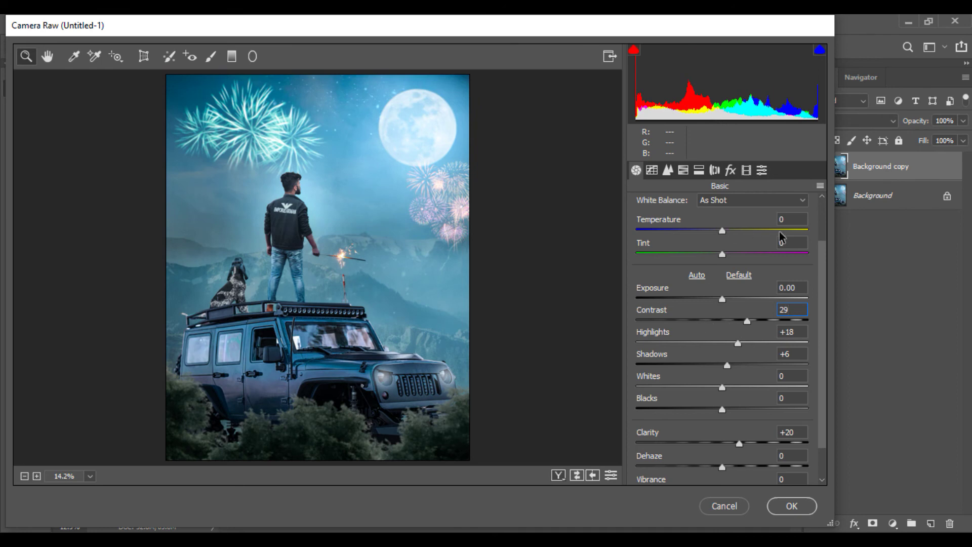
Cool the temperature to -2, apply the grade, and add a Color Balance adjustment layer.
{"action": "left_click", "coordinate": [782, 216]}
{"action": "type", "text": "-5"}
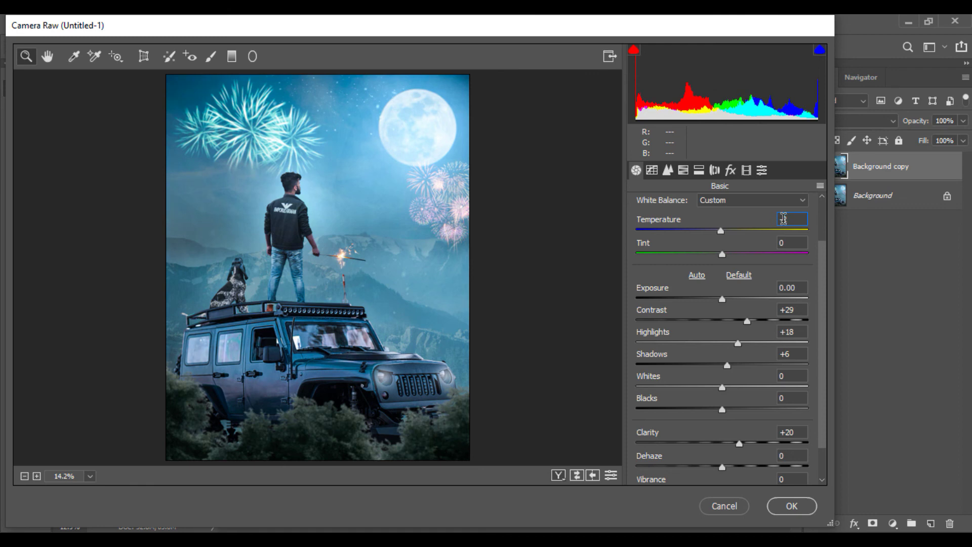
{"action": "left_click", "coordinate": [791, 505]}
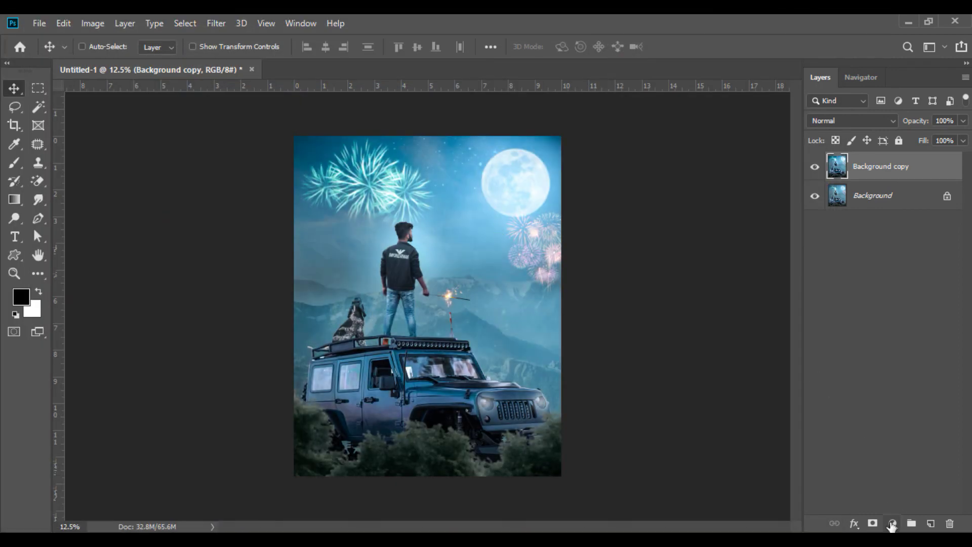
{"action": "left_click", "coordinate": [891, 526]}
{"action": "left_click", "coordinate": [897, 393]}
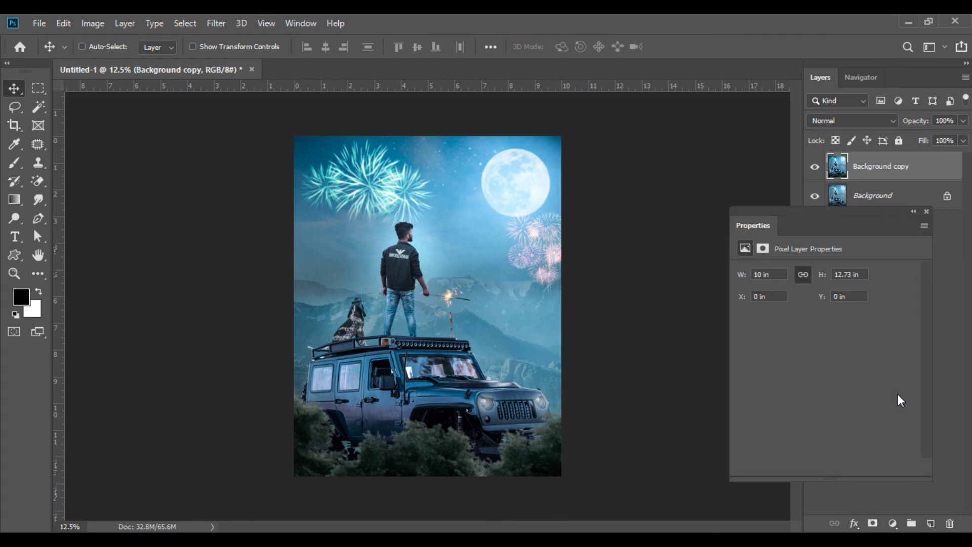
Clip a midtone Color Balance of +15, -7, -14 to Background copy and merge it down.
{"action": "left_click", "coordinate": [824, 466]}
{"action": "mouse_move", "coordinate": [785, 304]}
{"action": "left_mouse_down"}
{"action": "mouse_move", "coordinate": [831, 305]}
{"action": "mouse_move", "coordinate": [794, 325]}
{"action": "mouse_move", "coordinate": [809, 326]}
{"action": "mouse_move", "coordinate": [798, 349]}
{"action": "left_mouse_up"}
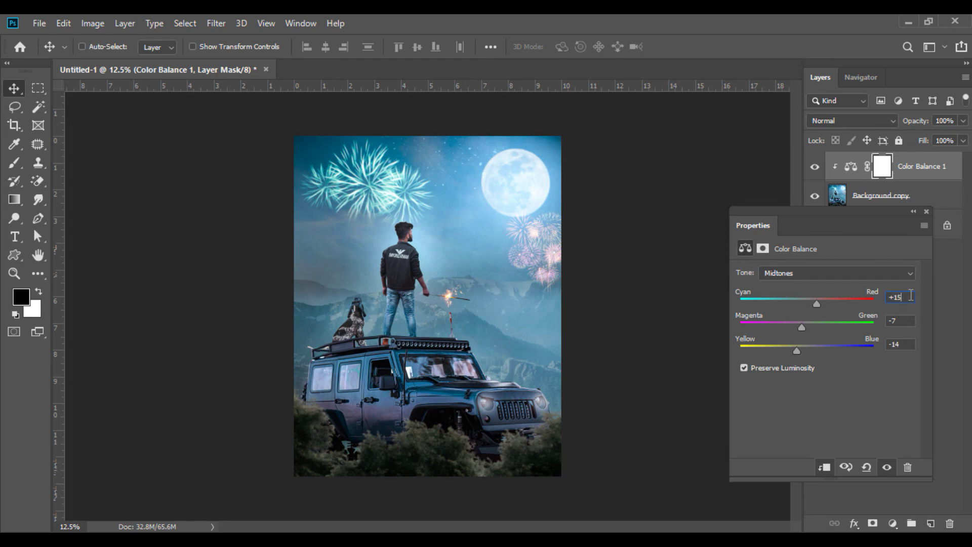
{"action": "left_click", "coordinate": [925, 212]}
{"action": "right_click", "coordinate": [911, 167]}
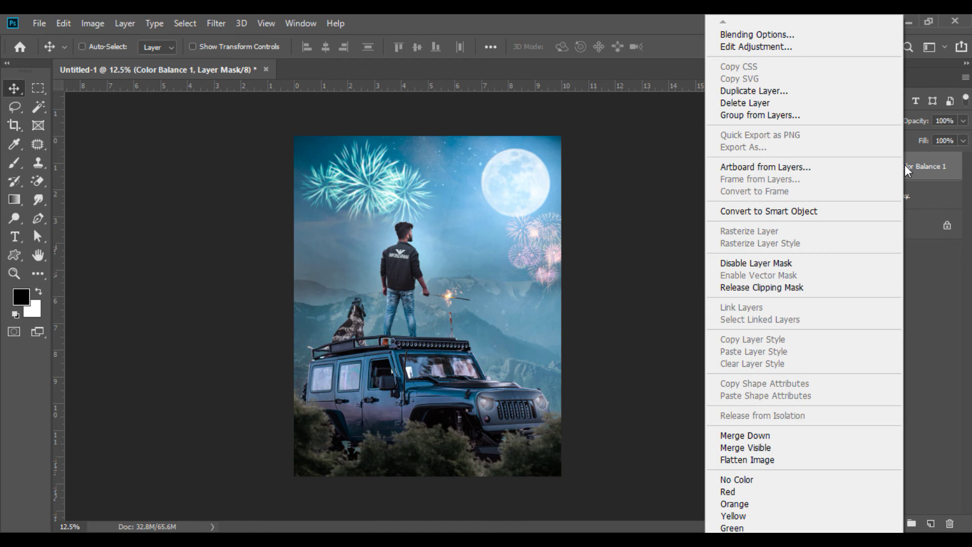
{"action": "left_click", "coordinate": [769, 438]}
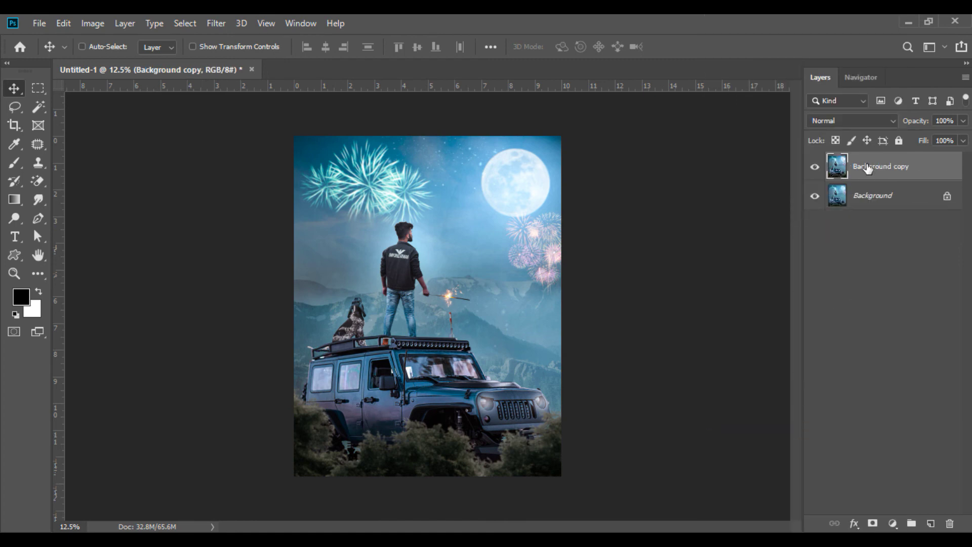
{"action": "left_click_drag", "start_coordinate": [868, 169], "coordinate": [930, 523]}
Apply a -10 Camera Raw post-crop vignette to Background copy 2.
{"action": "left_click", "coordinate": [215, 24]}
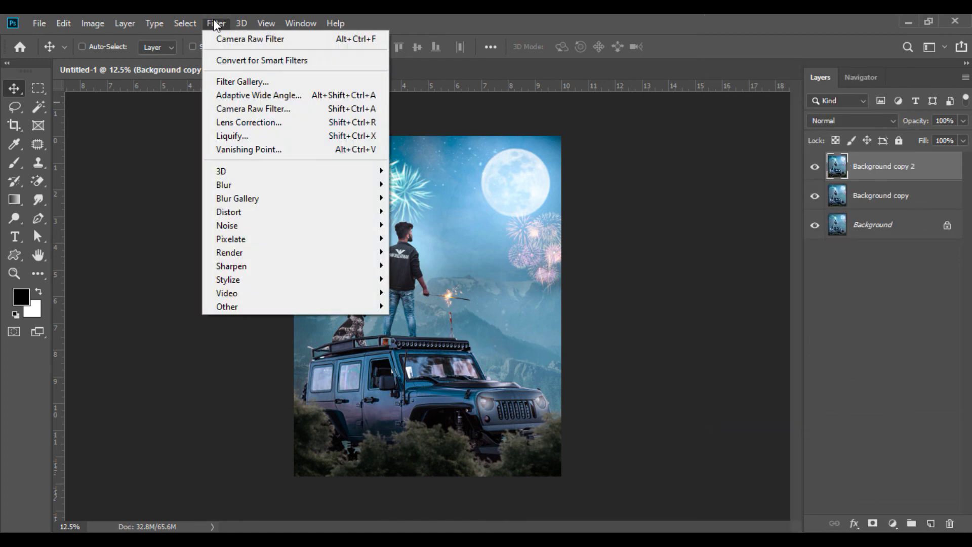
{"action": "left_click", "coordinate": [261, 110]}
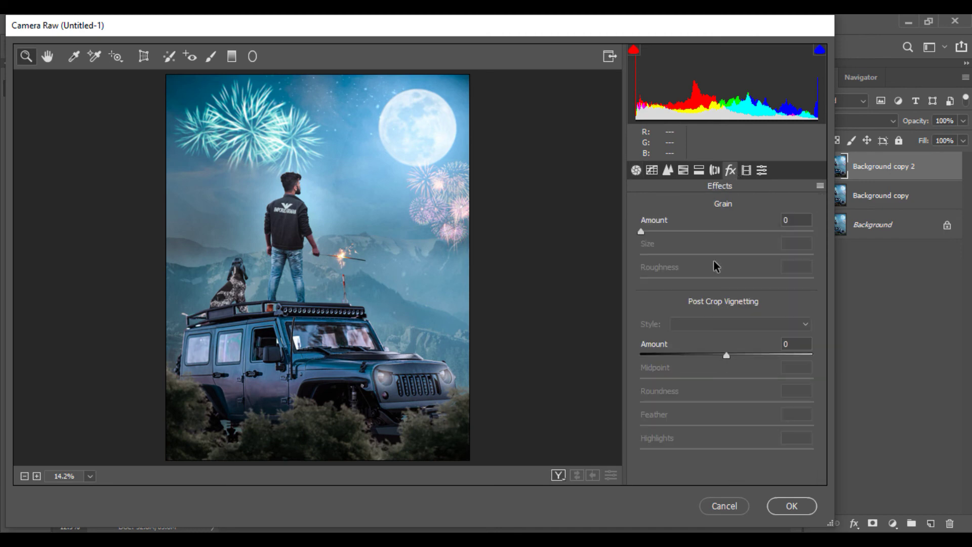
{"action": "left_click_drag", "start_coordinate": [721, 352], "coordinate": [715, 353]}
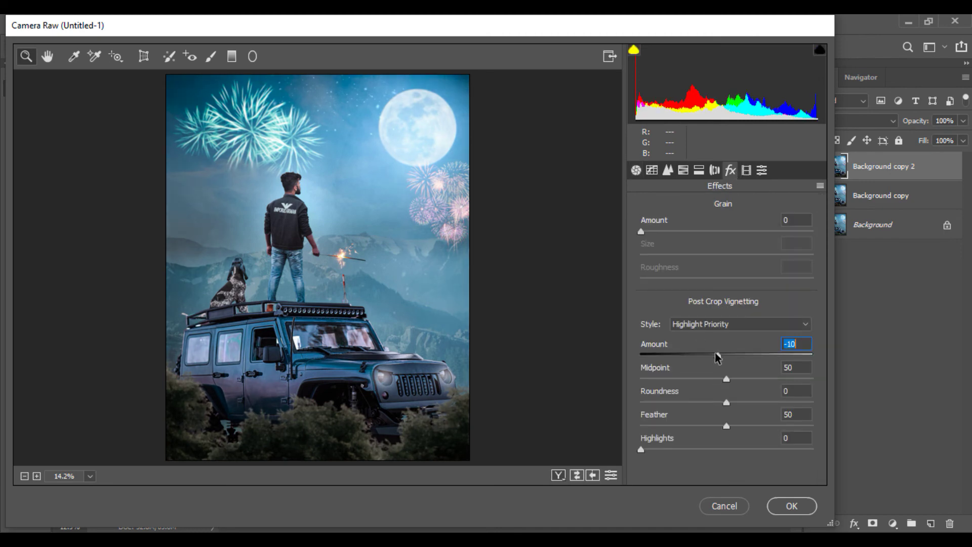
{"action": "left_click", "coordinate": [791, 505]}
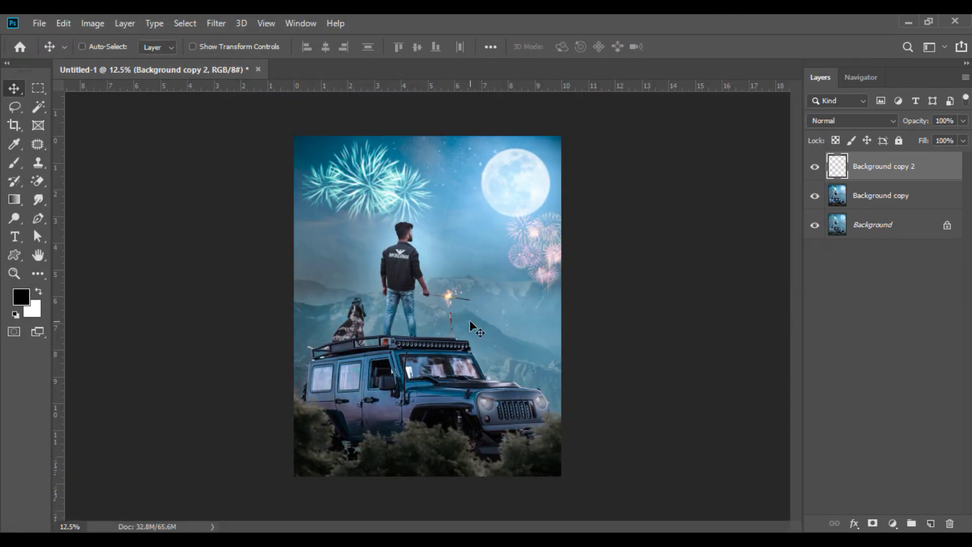
{"action": "right_click", "coordinate": [864, 165]}
Merge all visible layers into one Background and view the poster full-screen.
{"action": "left_click", "coordinate": [737, 449]}
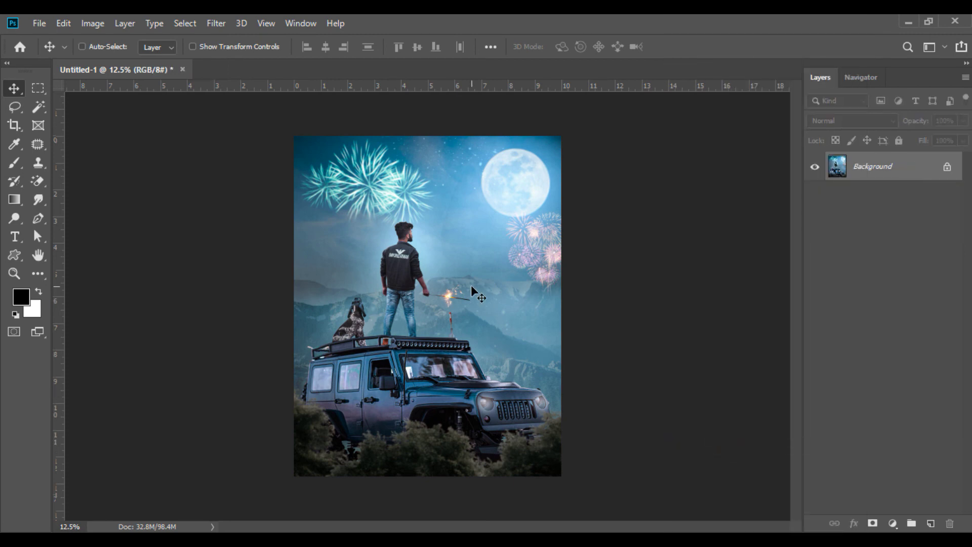
{"action": "key", "text": "f"}
{"action": "key", "text": "f"}
{"action": "key", "text": "ctrl+0"}
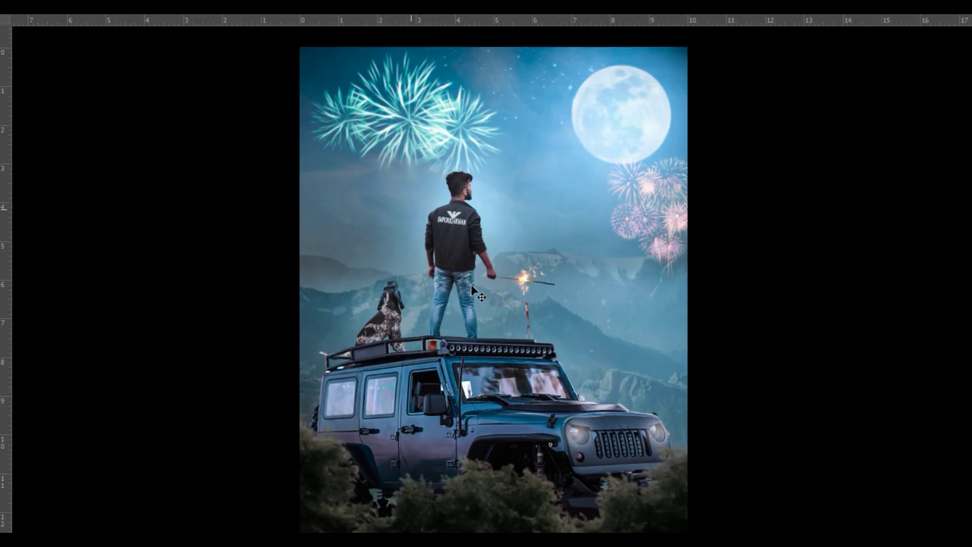